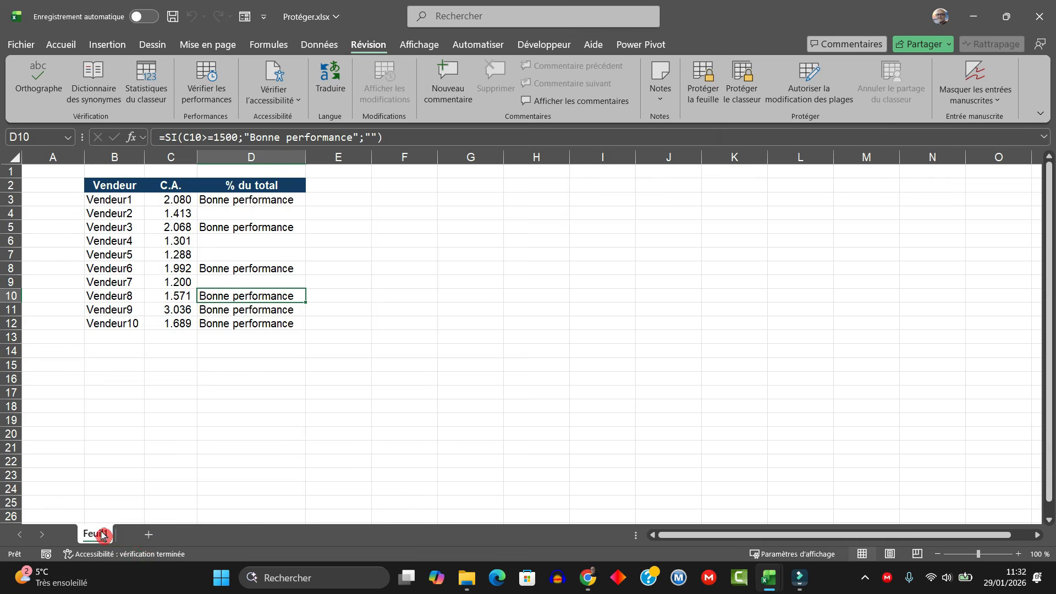
Step: Protect the sales sheet without a password, allowing only selection of locked and unlocked cells
click(706, 79)
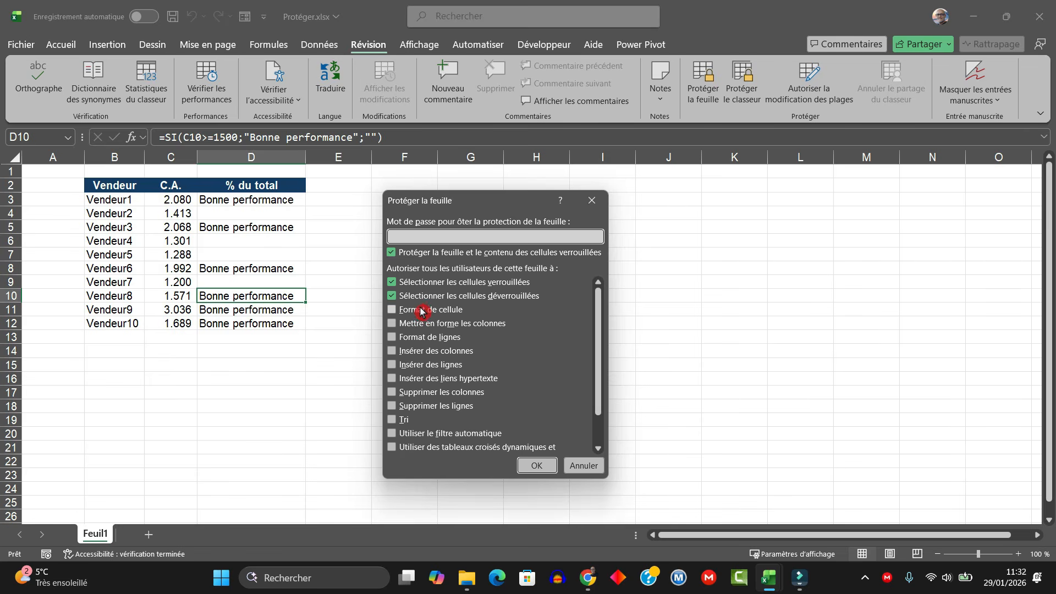
scroll(421, 317, down, 1)
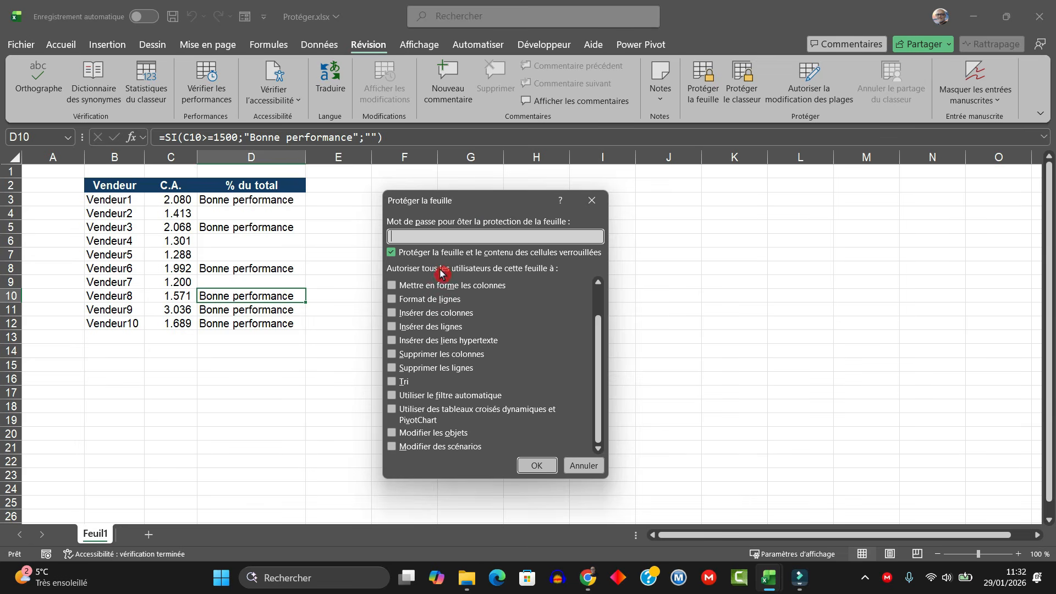
scroll(433, 308, up, 1)
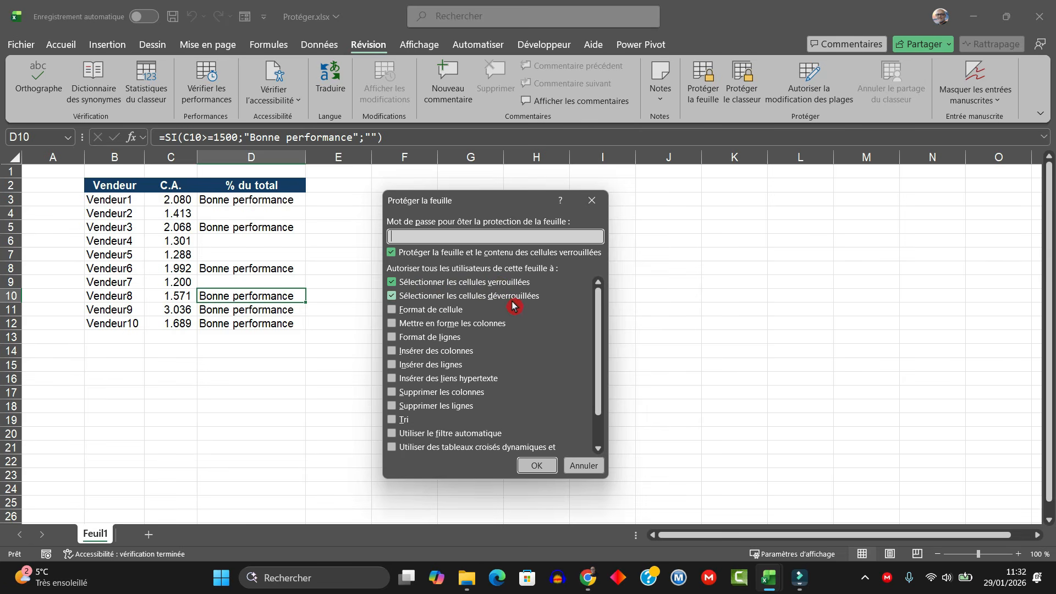
click(538, 466)
click(229, 282)
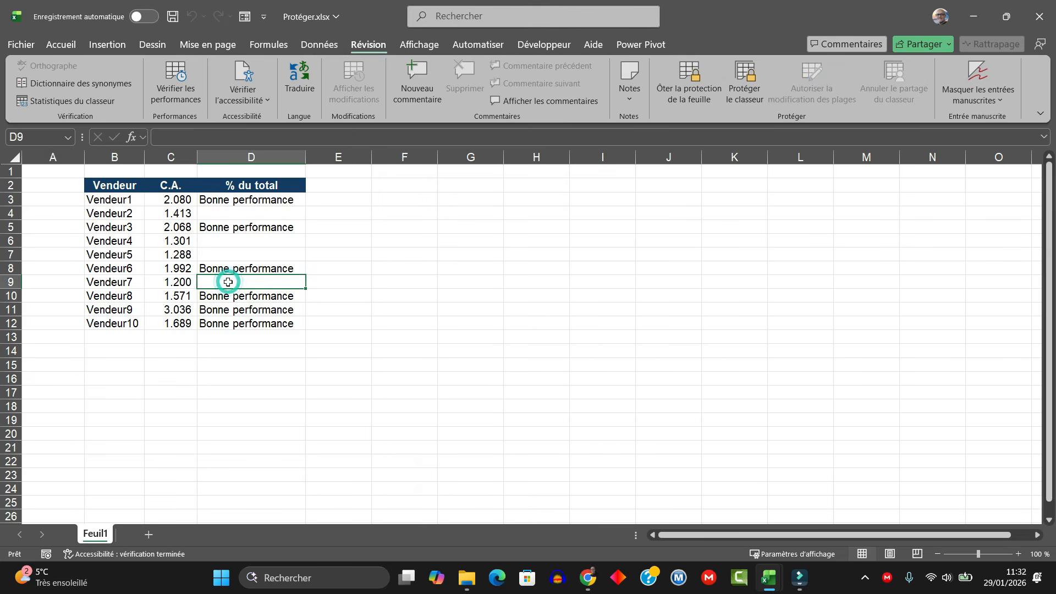
Step: Select cells C5, B3, B5, C3, C4 and then D3 to test the protected sheet
click(160, 231)
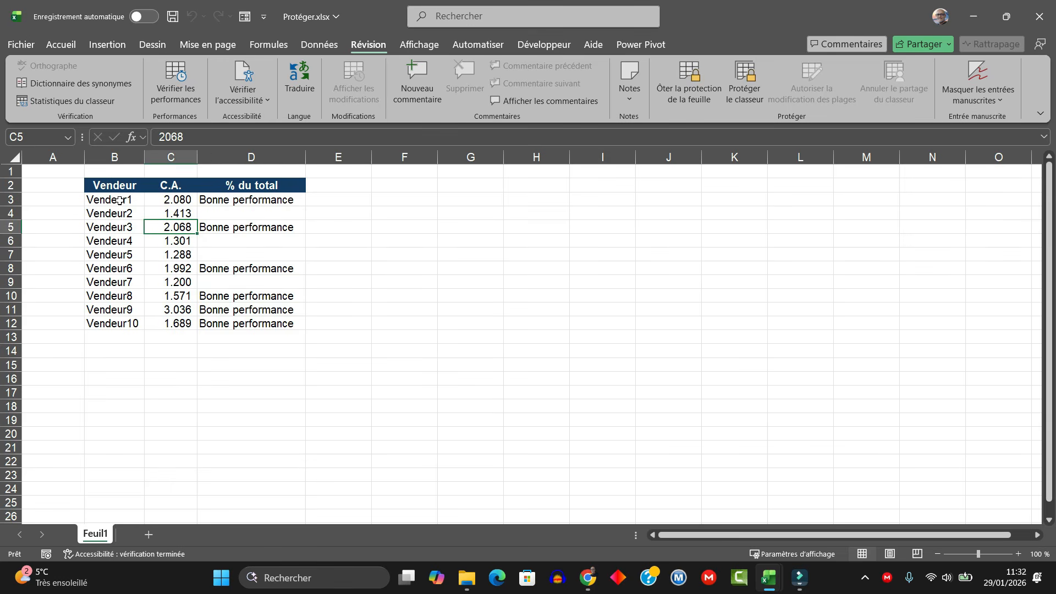
click(113, 201)
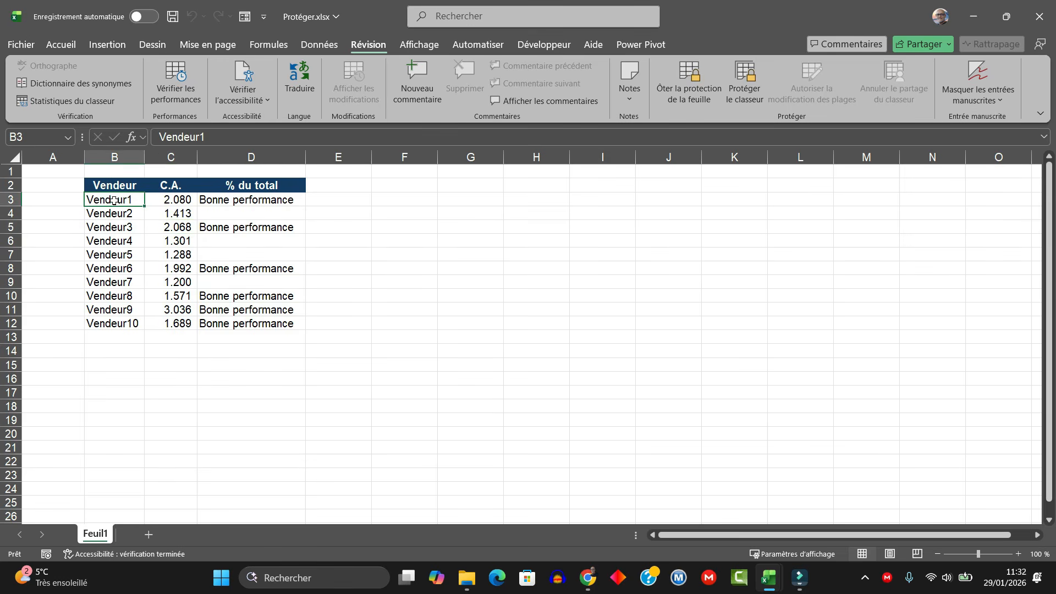
click(113, 228)
click(176, 199)
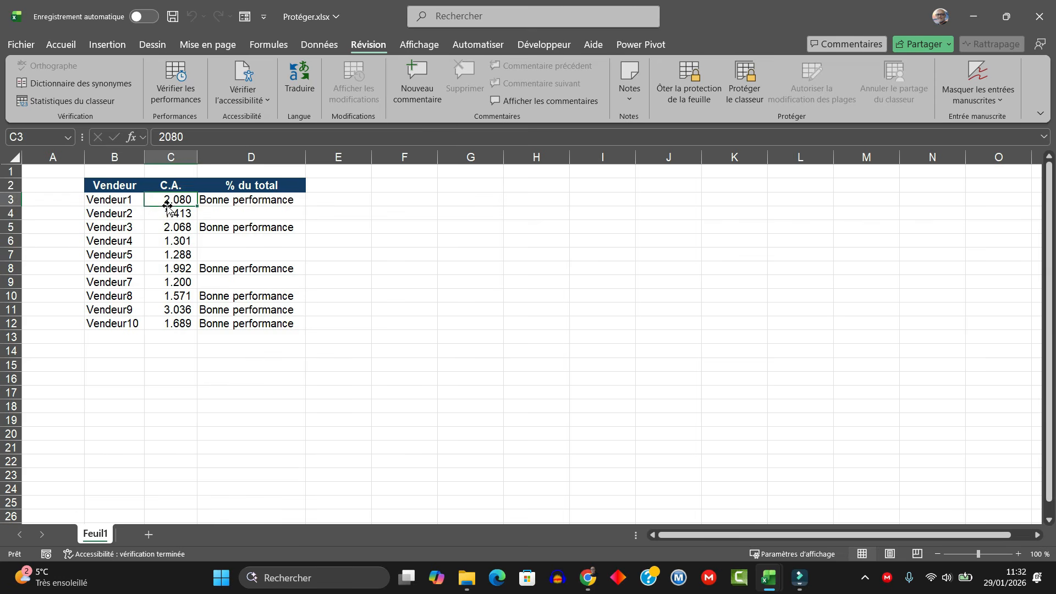
click(175, 214)
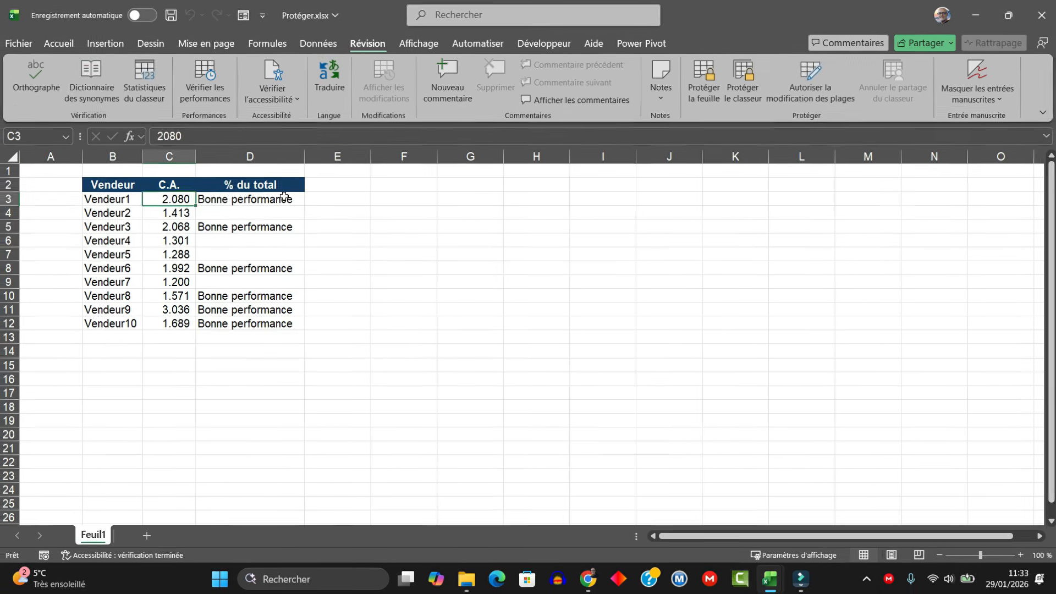
click(283, 199)
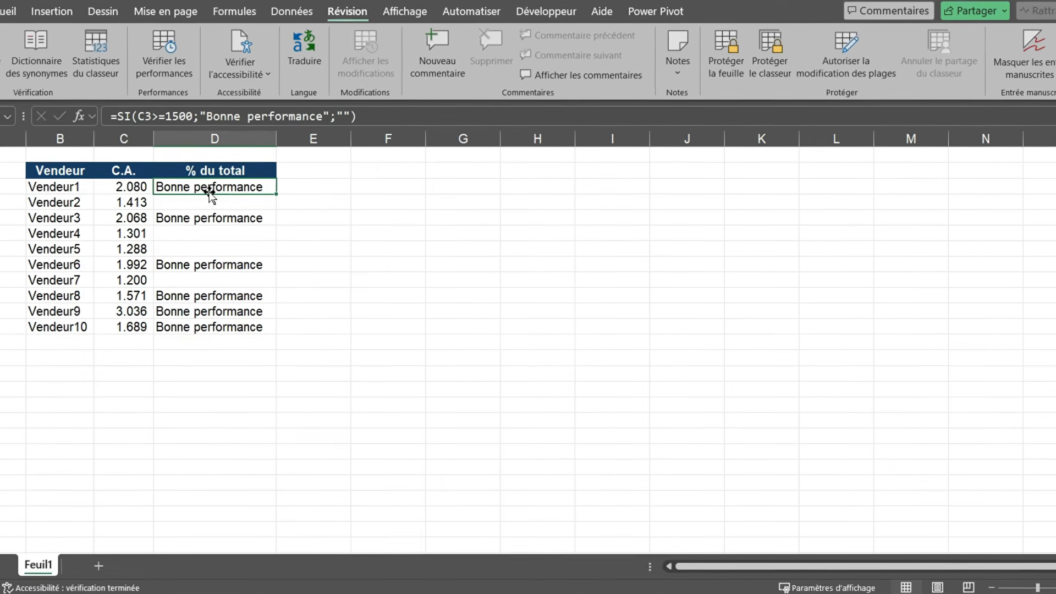
Step: Re-enter D3's =SI(C3>=1500;"Bonne performance";"") formula, fill it to D12, and check D5 and D6
double_click(167, 183)
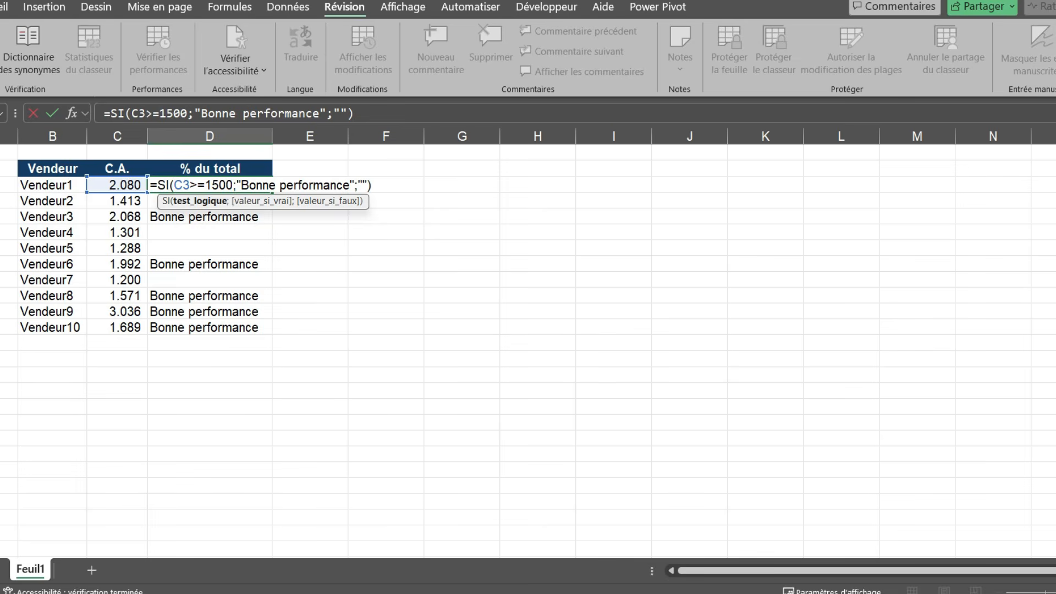
key(ctrl+Return)
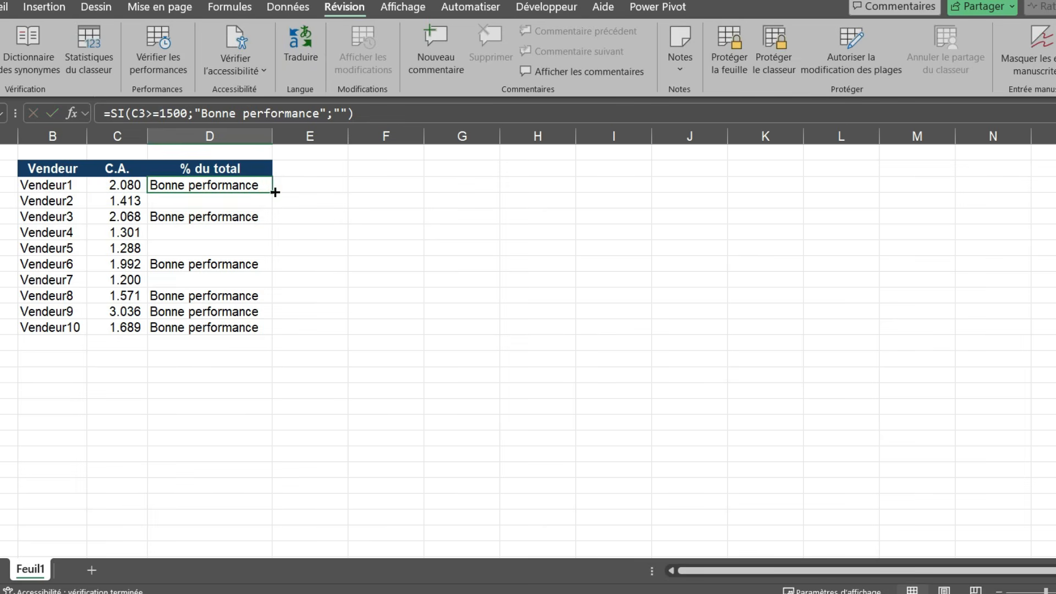
drag(272, 192, 247, 327)
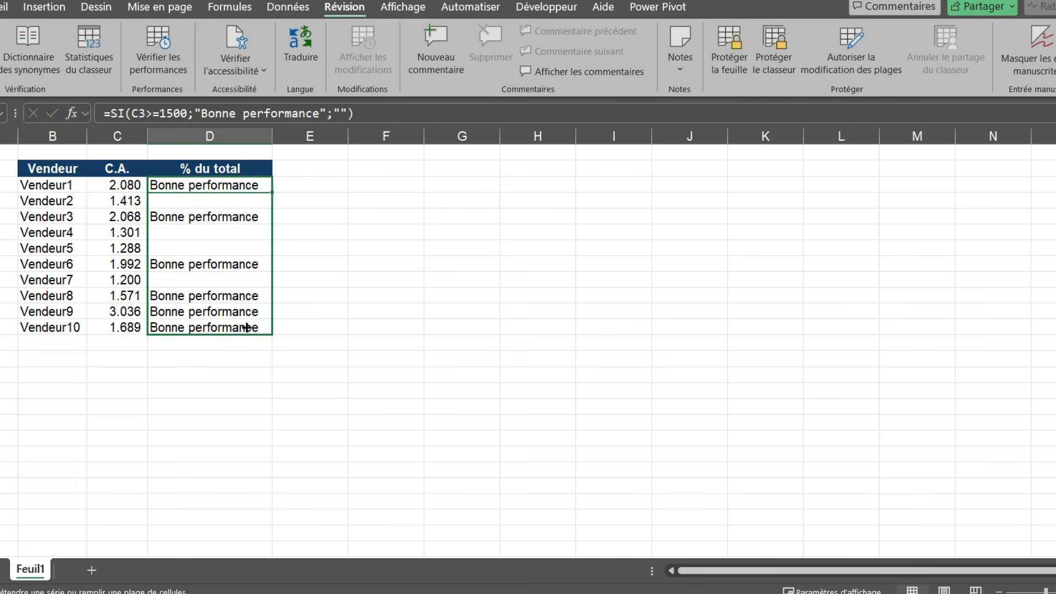
click(208, 214)
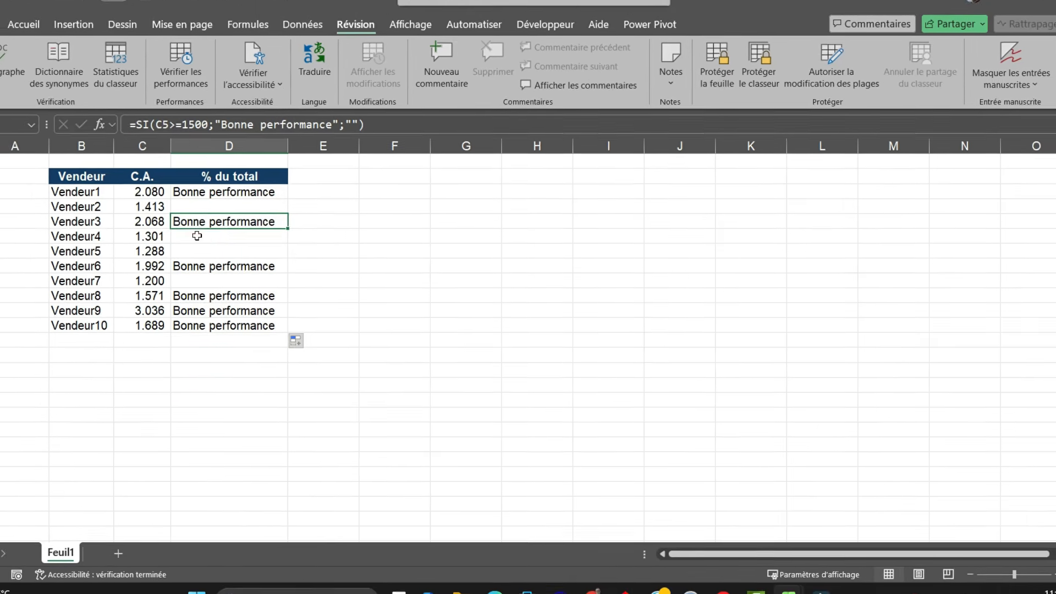
click(197, 235)
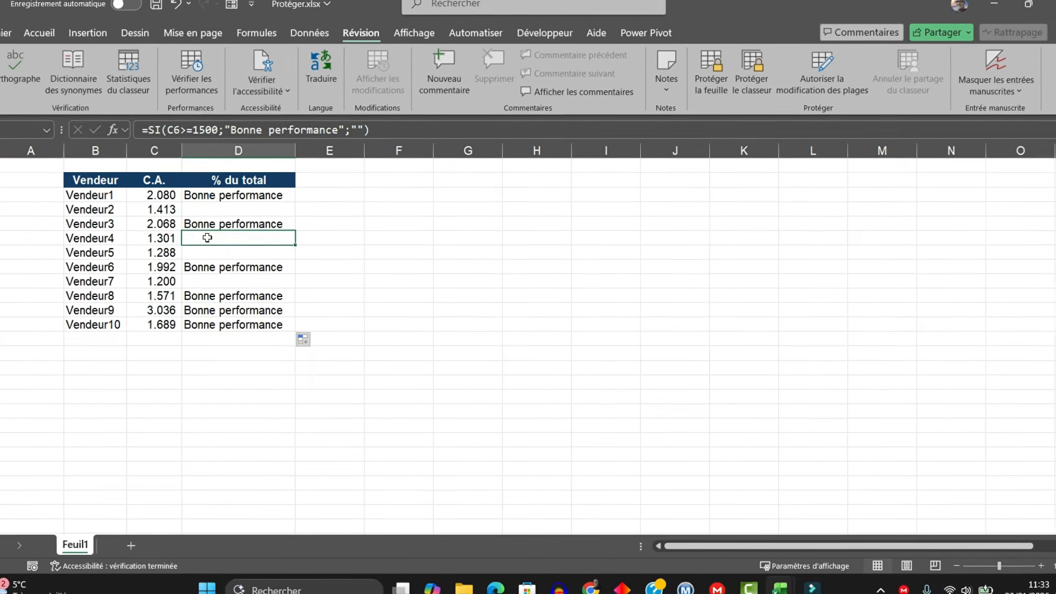
drag(239, 199, 245, 322)
click(250, 200)
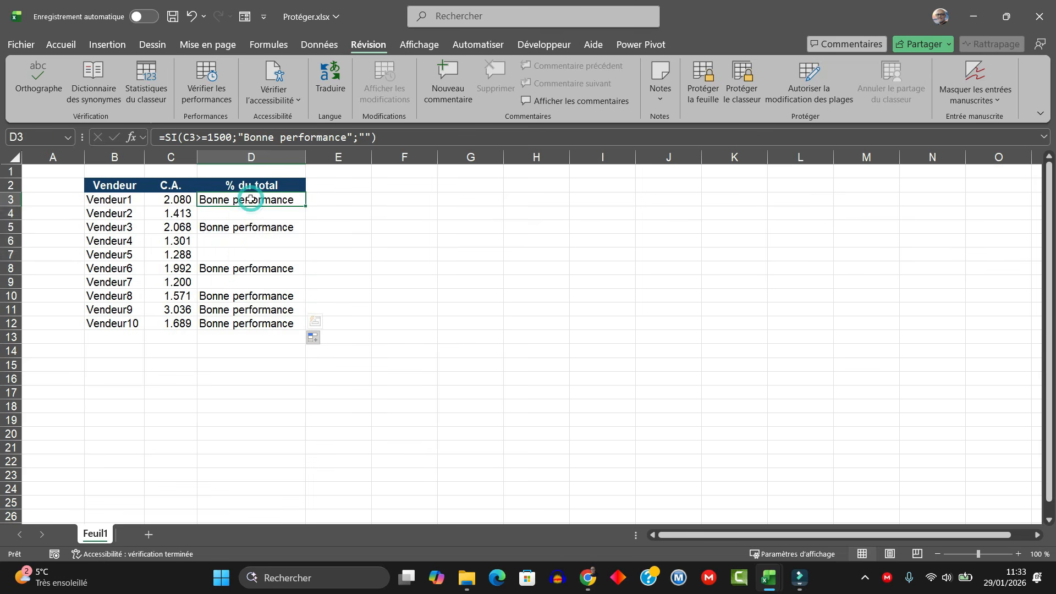
drag(250, 199, 250, 324)
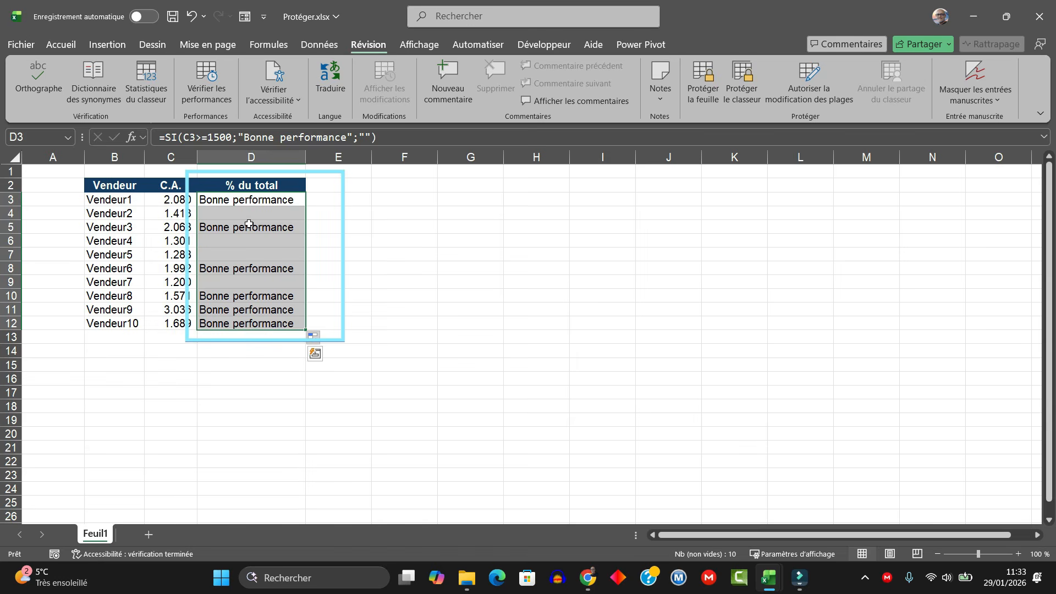
drag(262, 200, 262, 325)
click(267, 201)
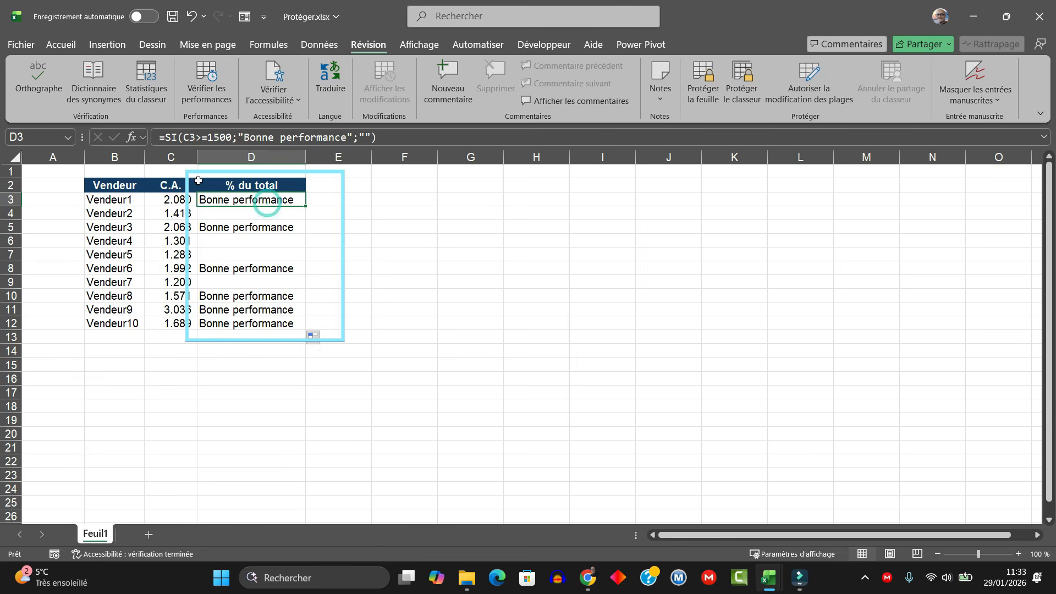
click(234, 319)
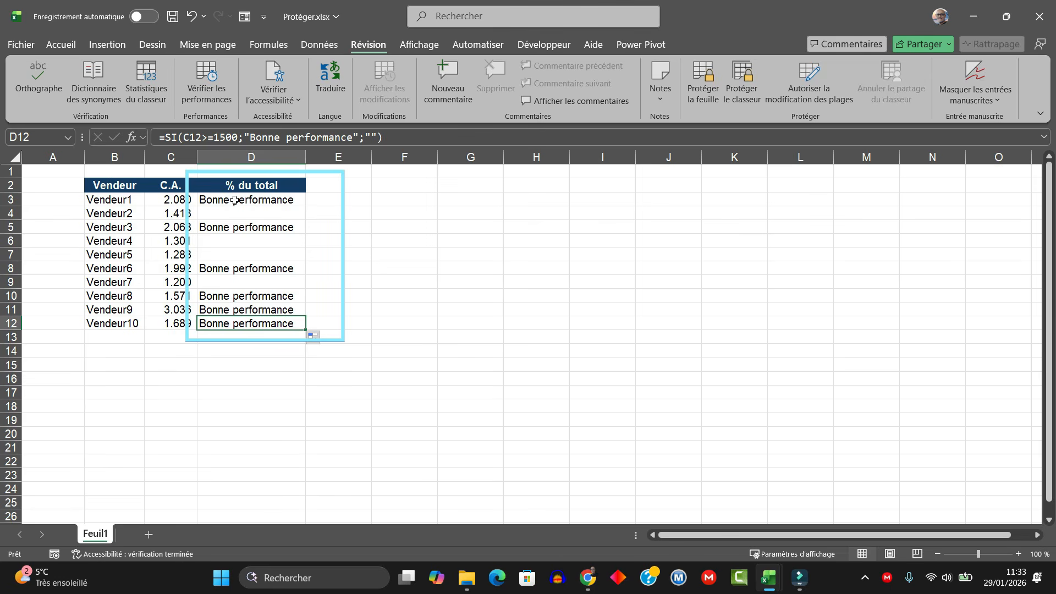
click(235, 201)
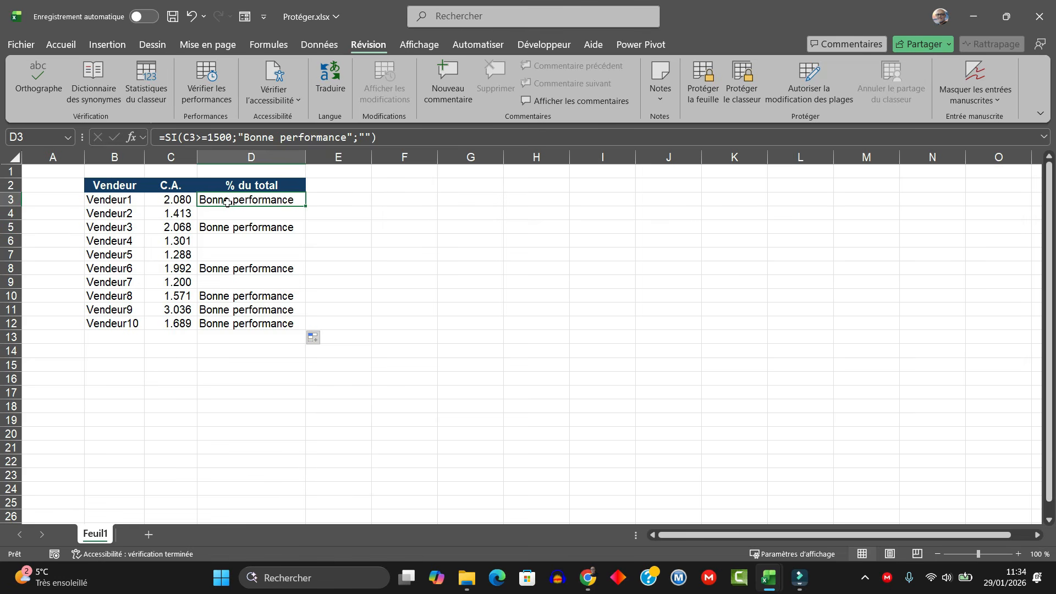
click(406, 295)
click(405, 201)
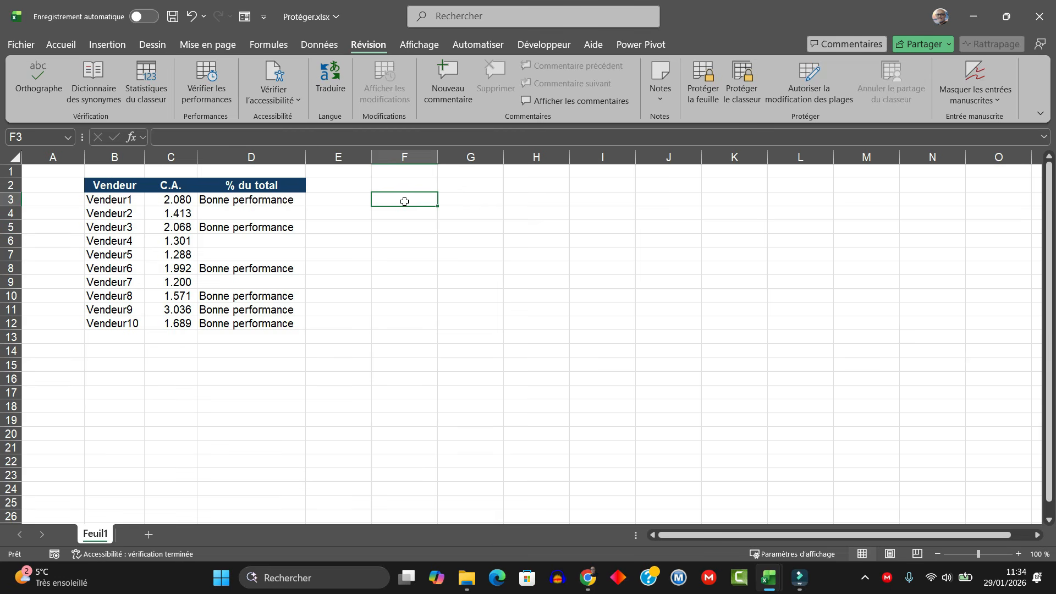
right_click(405, 202)
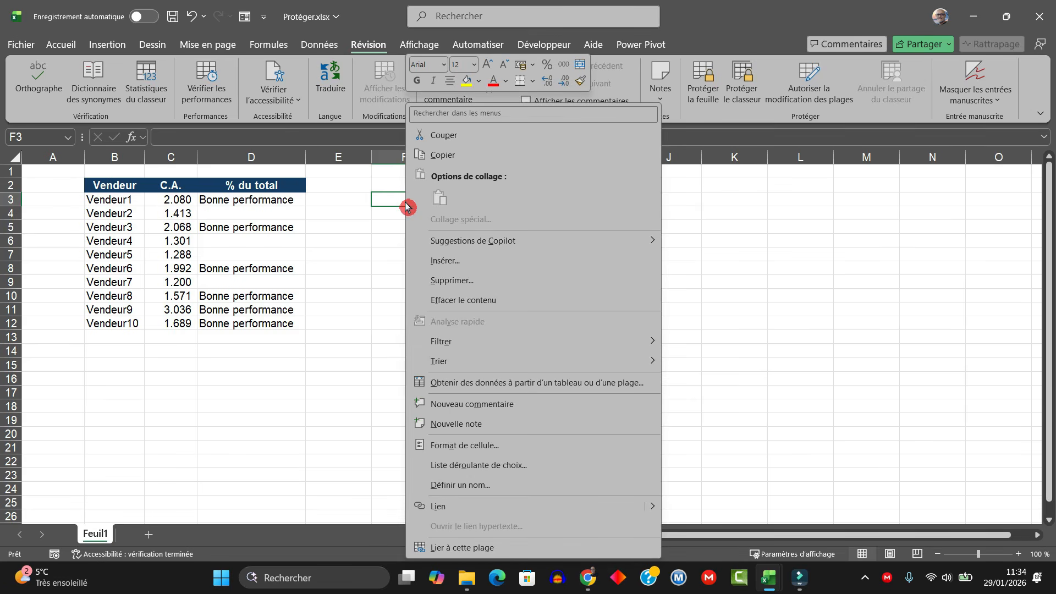
click(445, 445)
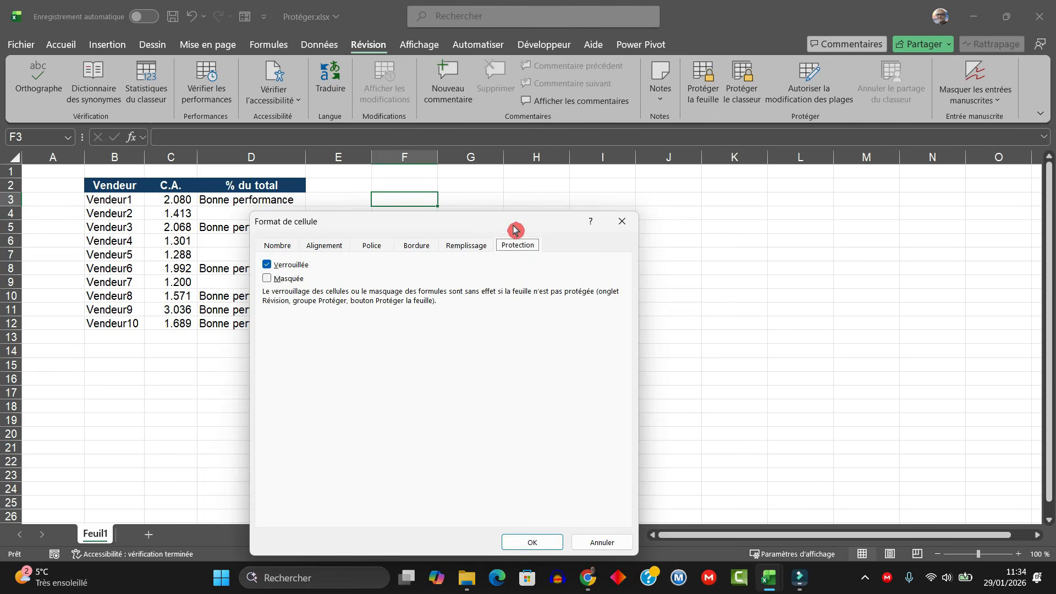
drag(497, 223, 565, 134)
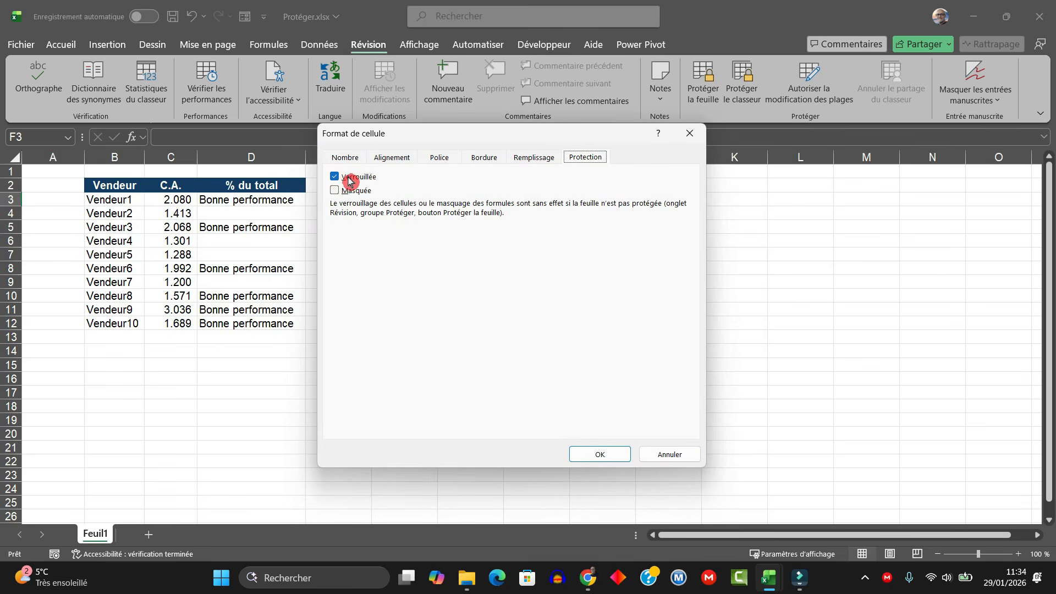
click(674, 461)
click(456, 408)
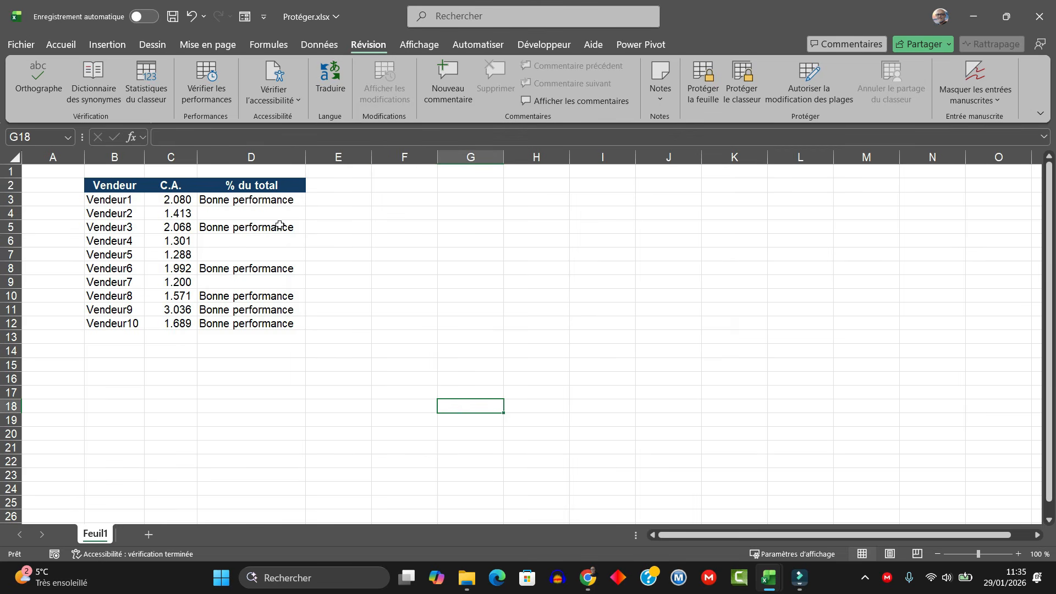
Step: Select the formula range D3:D12, then deselect it by choosing cell F5
drag(228, 200, 229, 322)
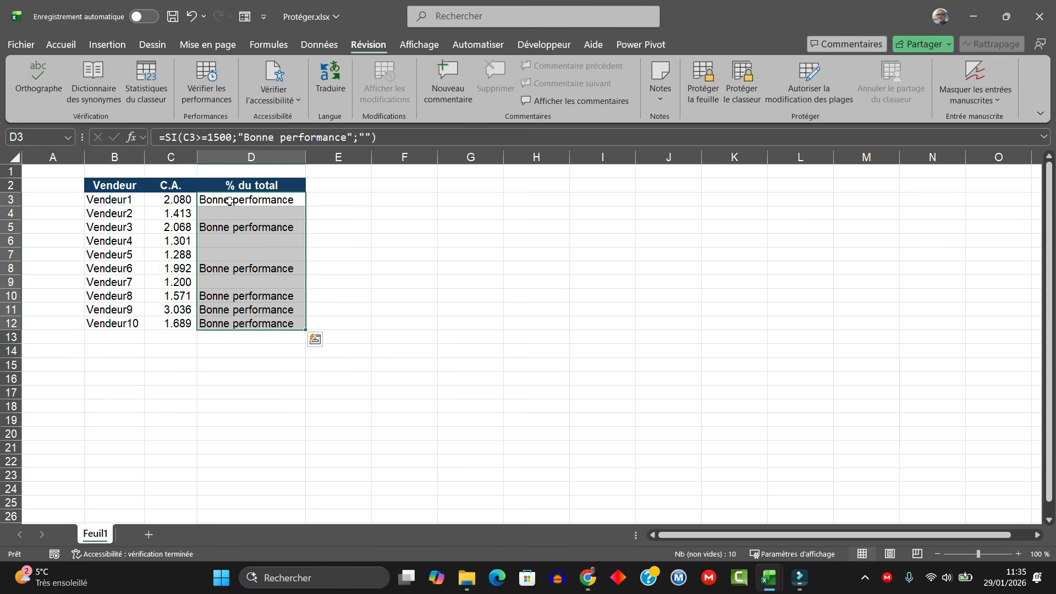
drag(229, 201, 229, 321)
click(396, 228)
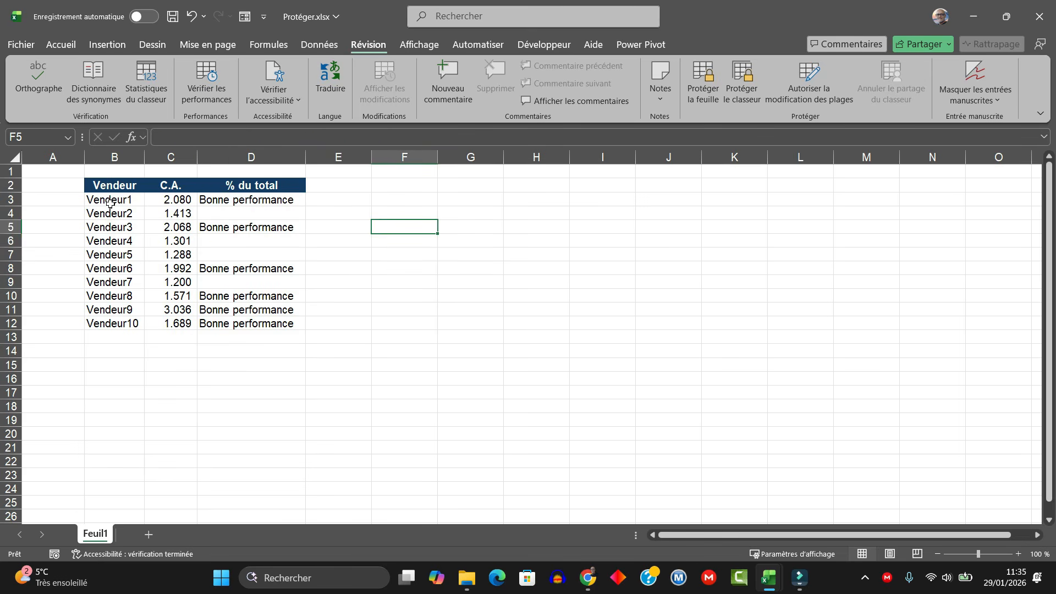
Step: Select the whole sheet and clear both Verrouillée and Masquée in Format de cellule > Protection
click(15, 158)
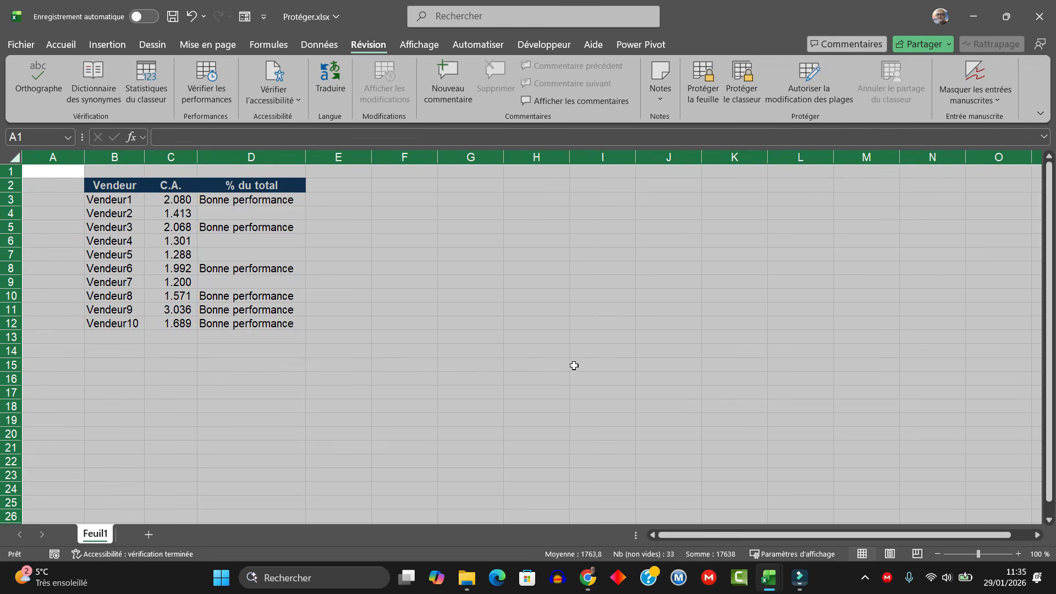
right_click(524, 231)
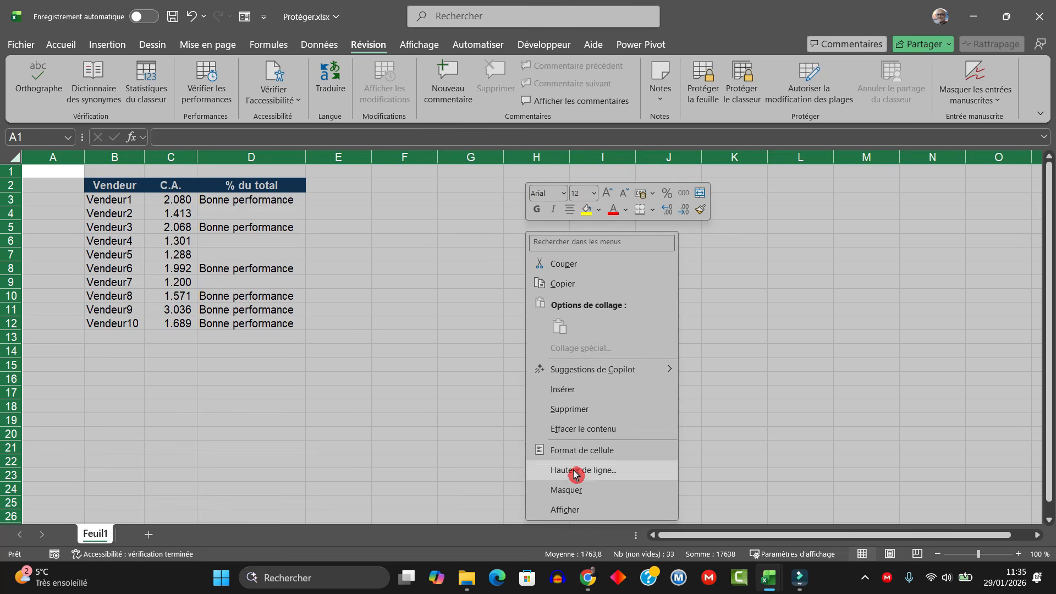
click(569, 451)
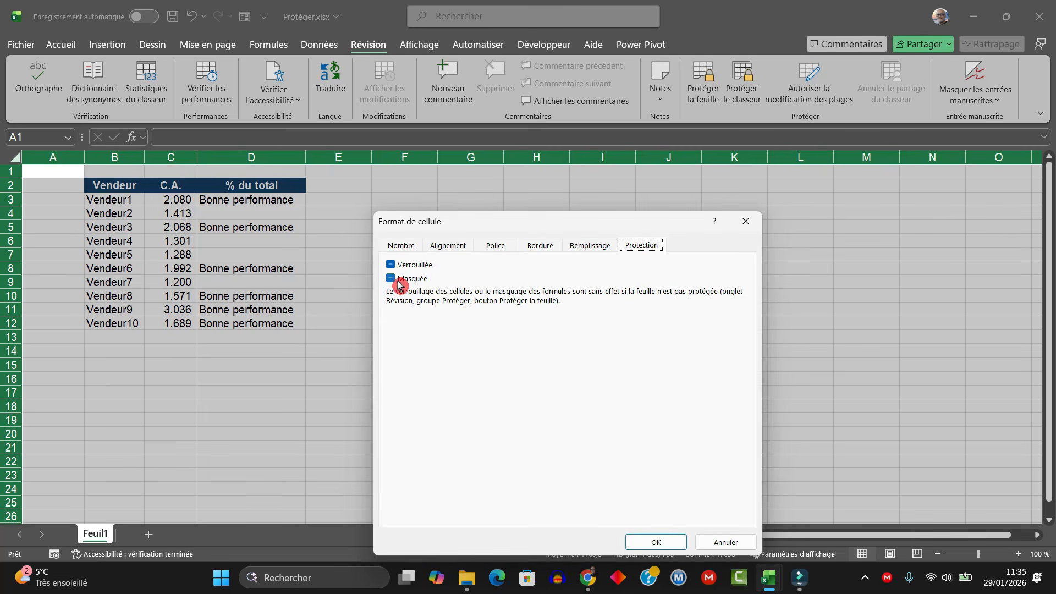
click(394, 282)
click(394, 282)
click(390, 266)
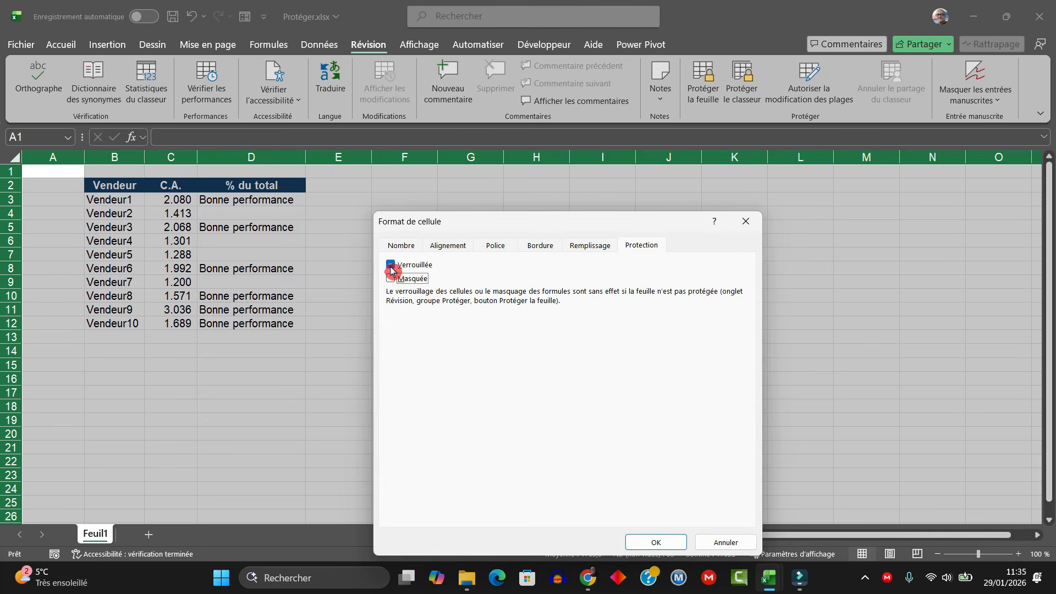
click(390, 267)
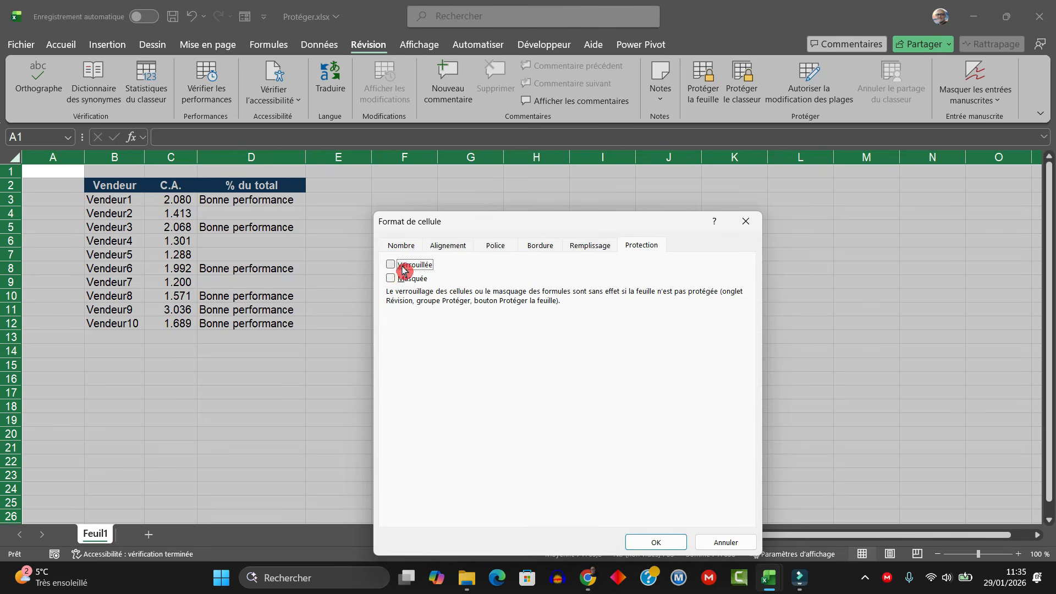
click(656, 542)
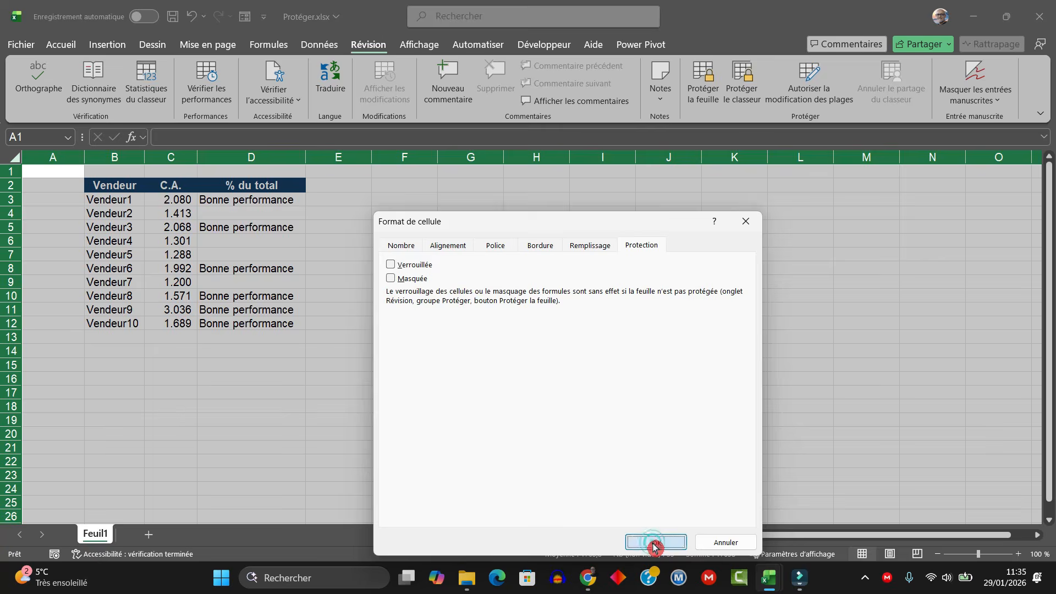
click(465, 298)
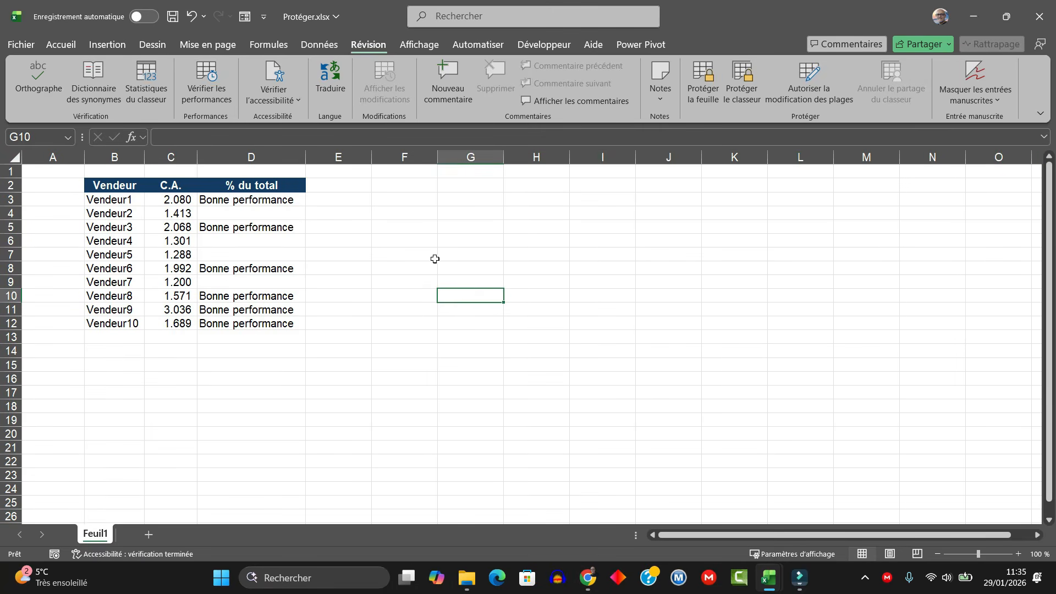
Step: Select D3:D12 and tick Verrouillée and Masquée for them in Format de cellule > Protection
click(396, 259)
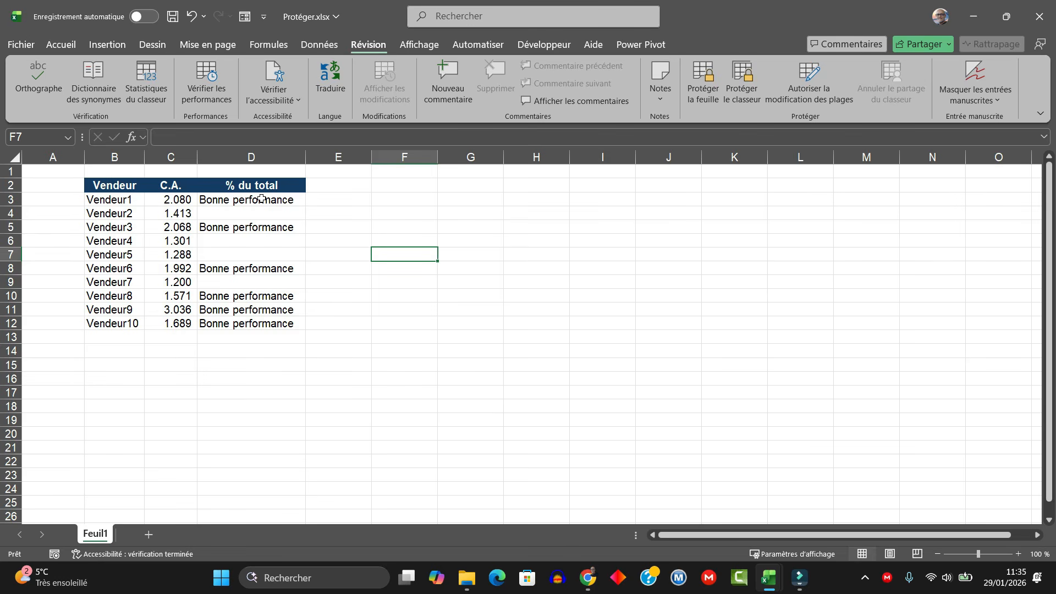
click(261, 199)
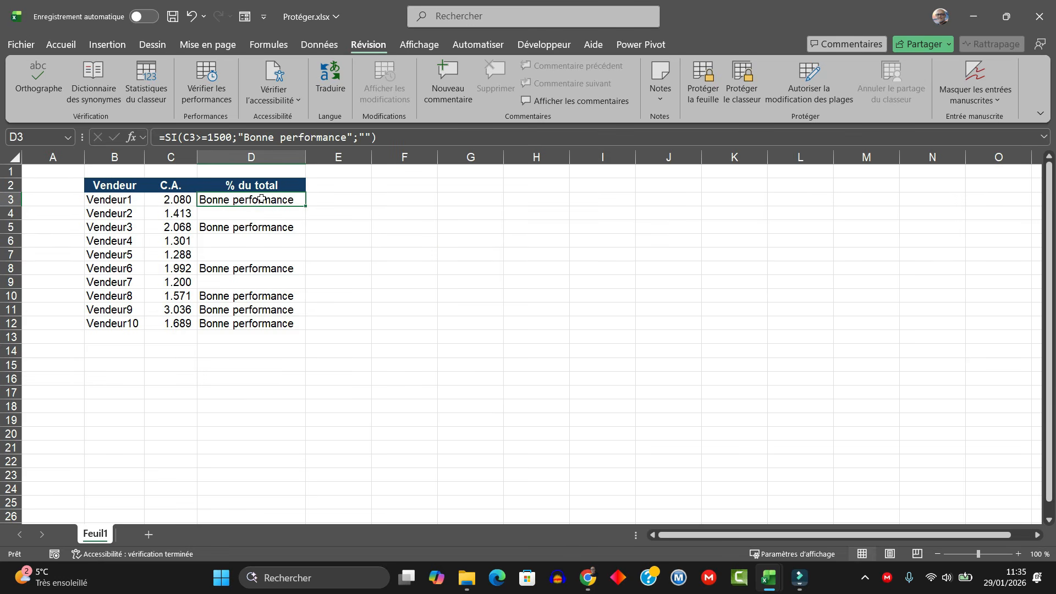
drag(262, 199, 262, 324)
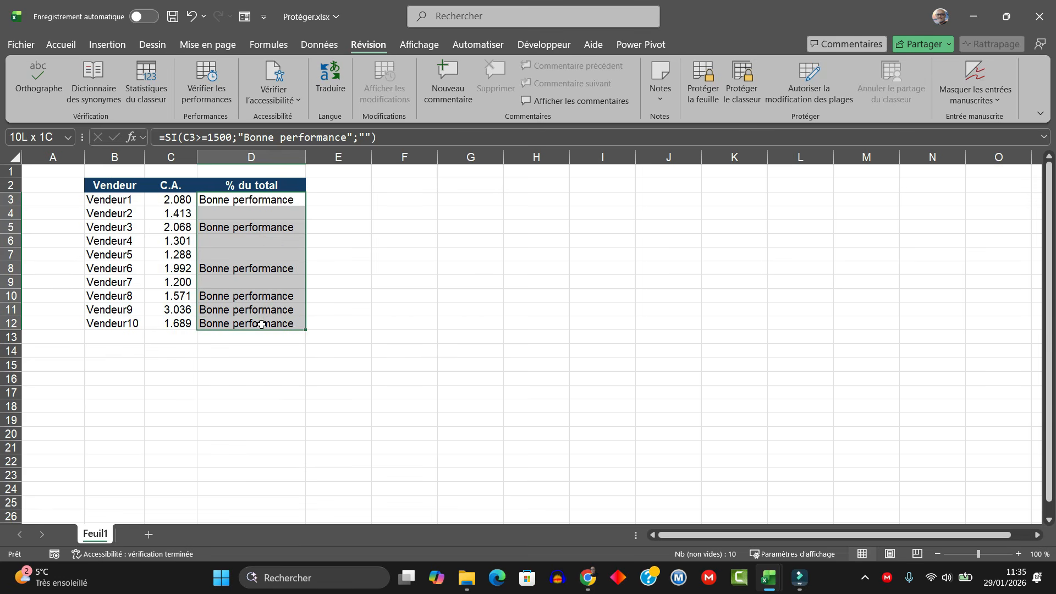
right_click(257, 245)
click(312, 443)
drag(303, 220, 638, 172)
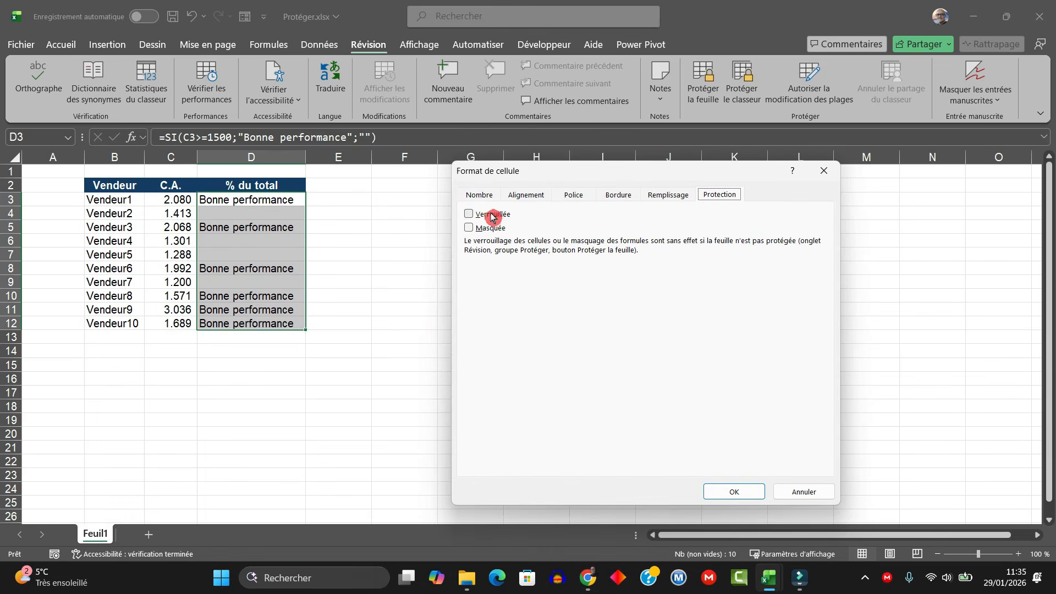
click(469, 213)
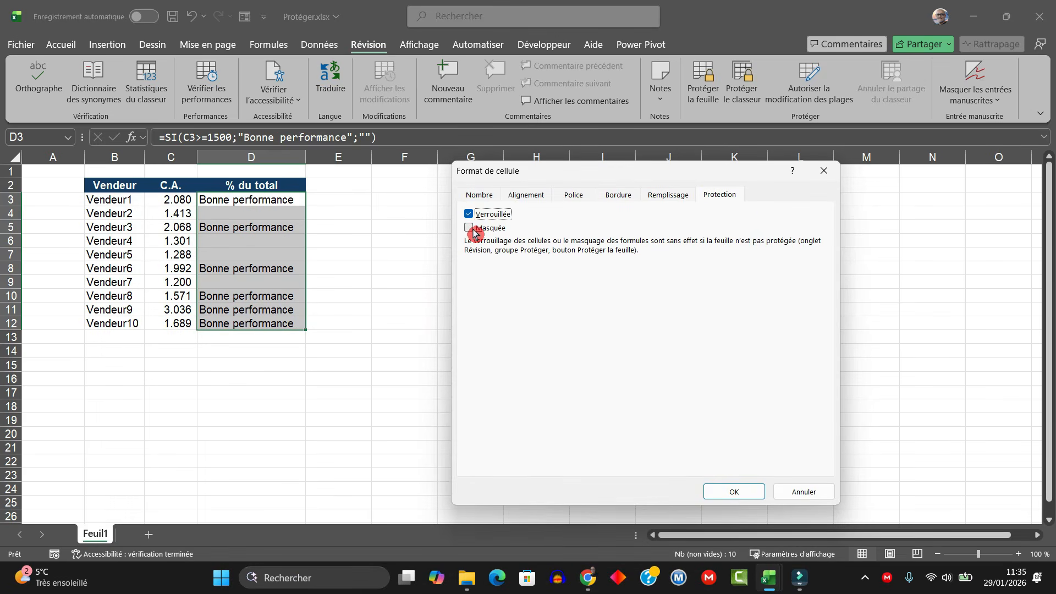
click(469, 228)
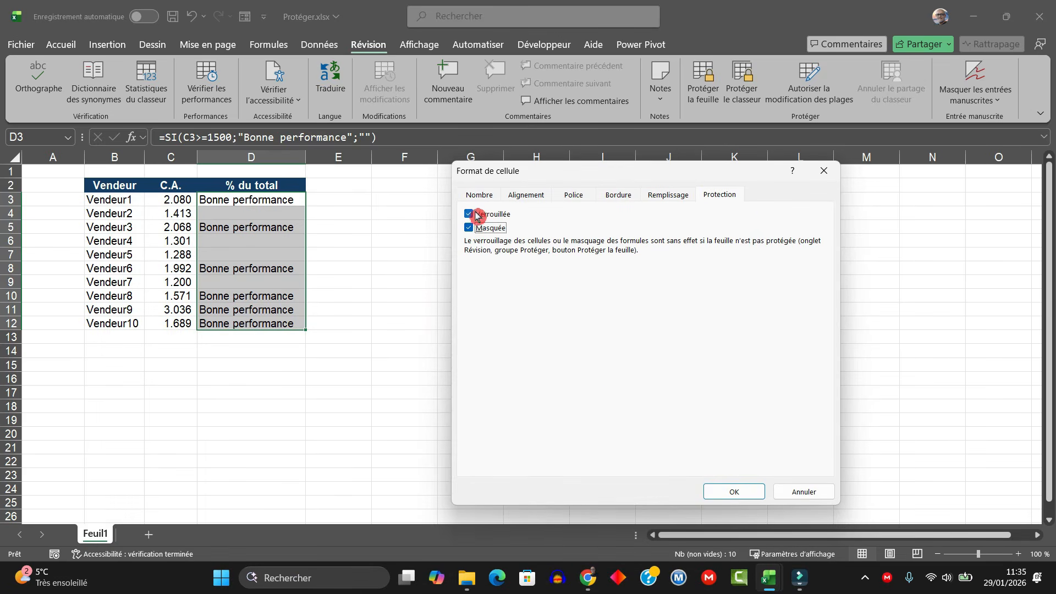
click(737, 496)
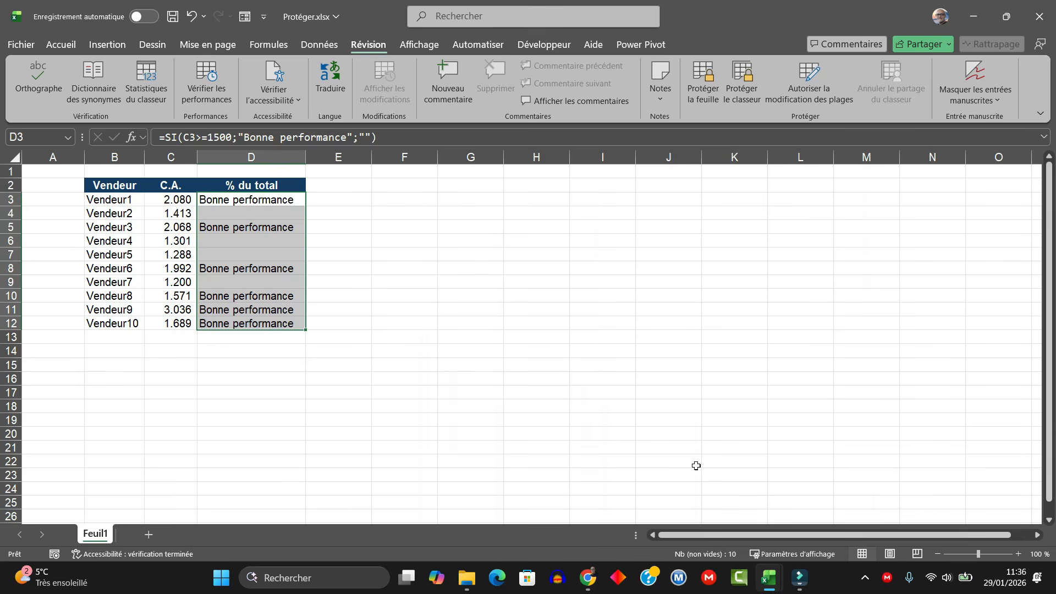
Step: Reselect the formula cells D3:D12, then select cell D3
click(259, 237)
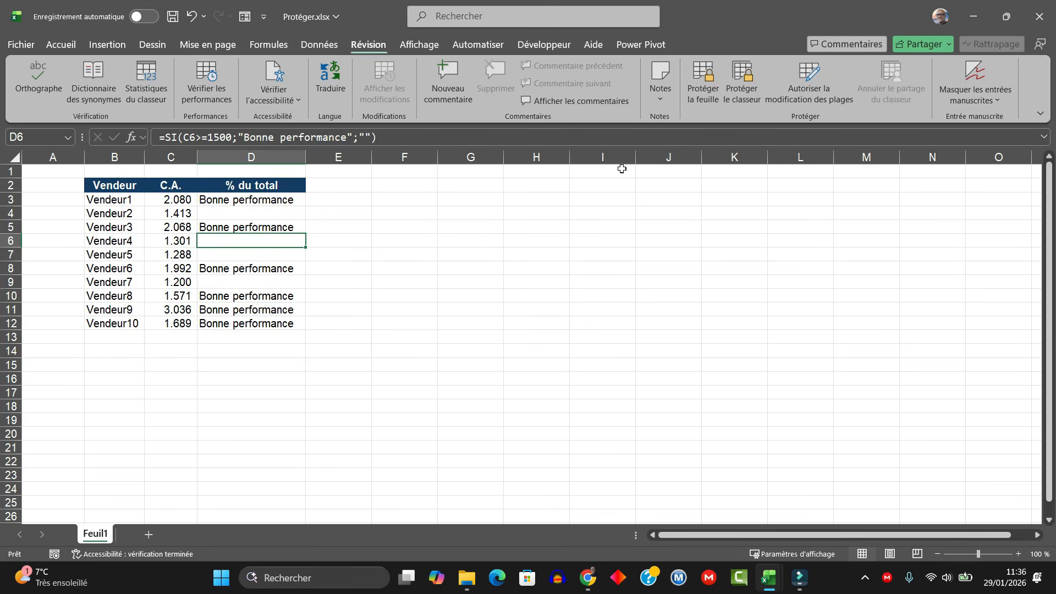
drag(268, 195, 294, 328)
click(267, 205)
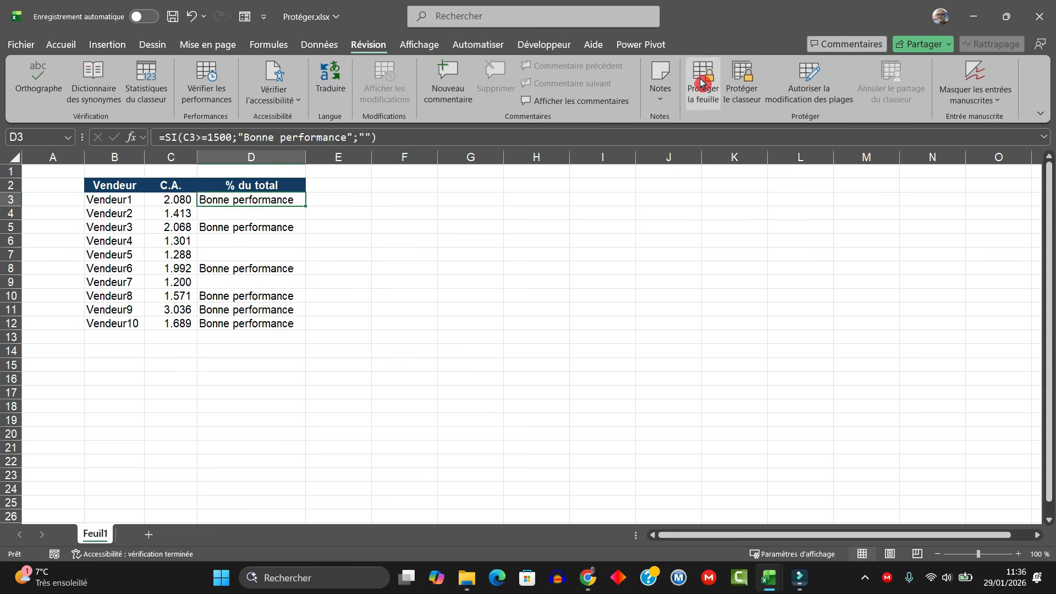
Step: Protect the sheet with a password, retyping it in the Confirmer le mot de passe prompt
click(346, 46)
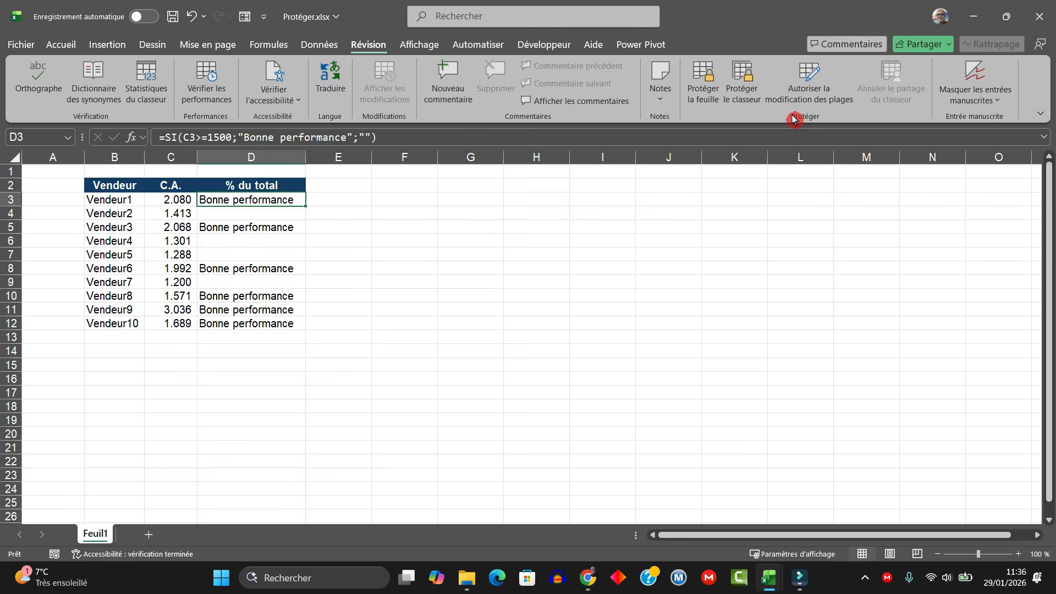
click(704, 77)
click(704, 77)
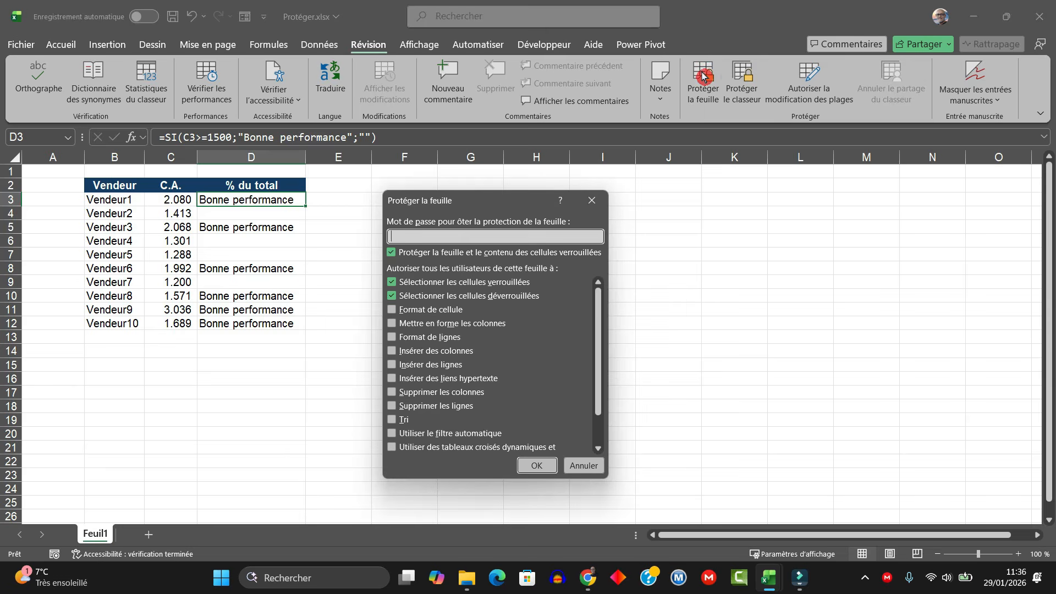
drag(511, 198, 664, 141)
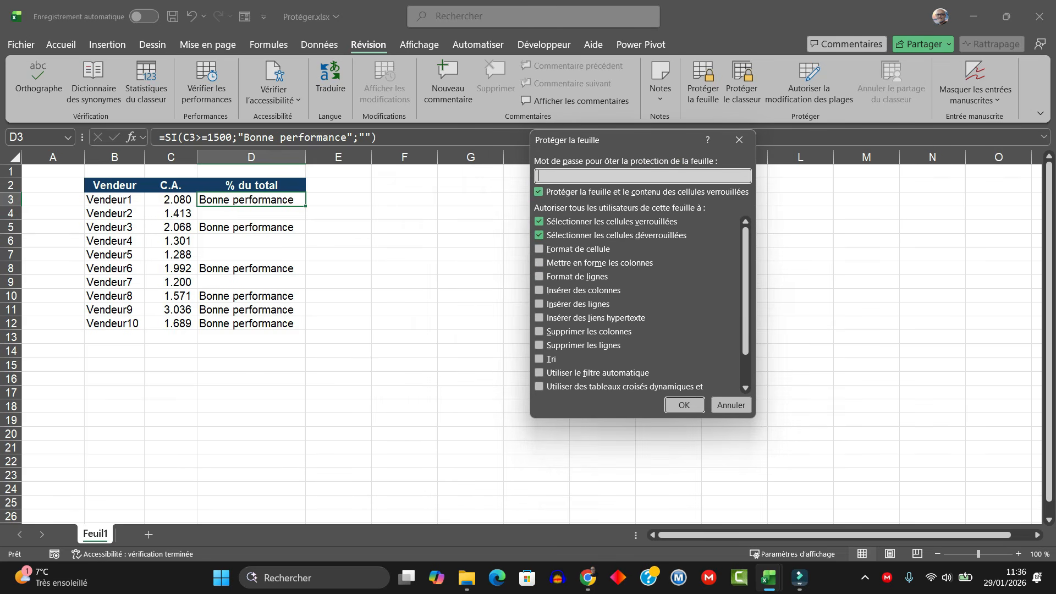
click(539, 192)
text(1)
click(684, 406)
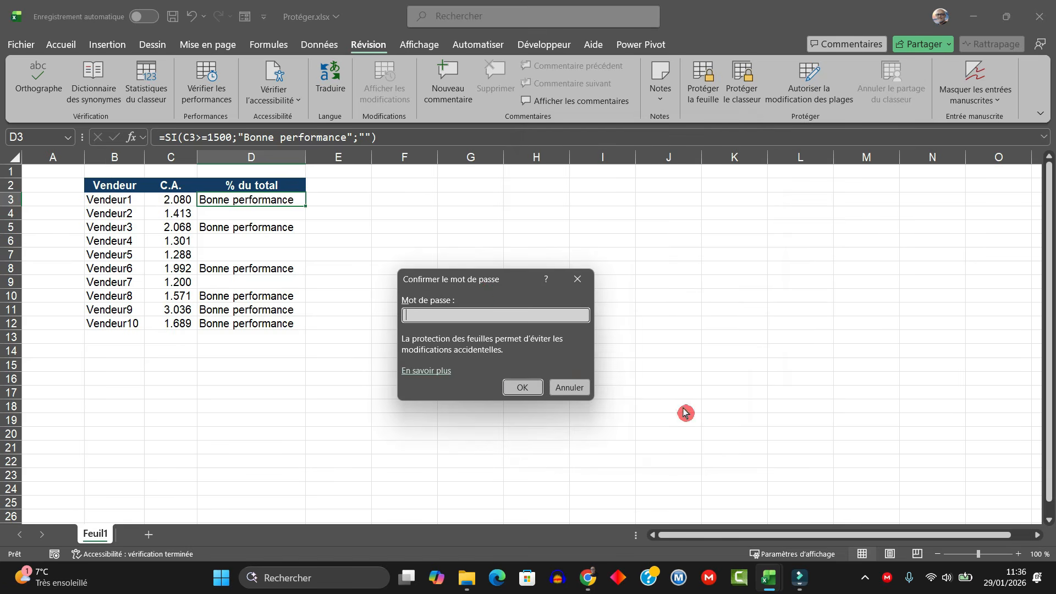
drag(503, 276, 523, 242)
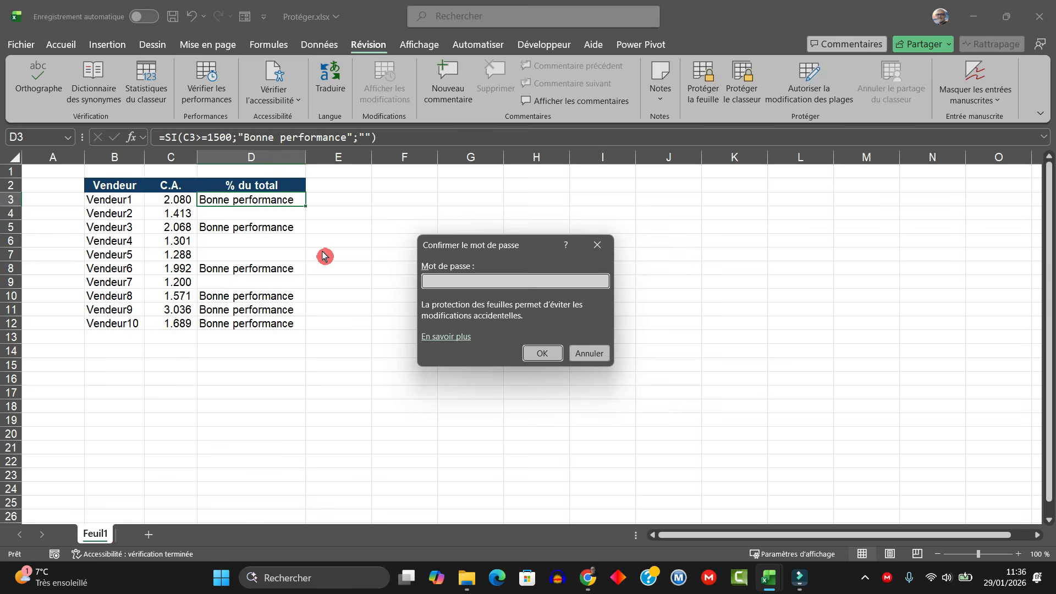
text(123)
click(535, 354)
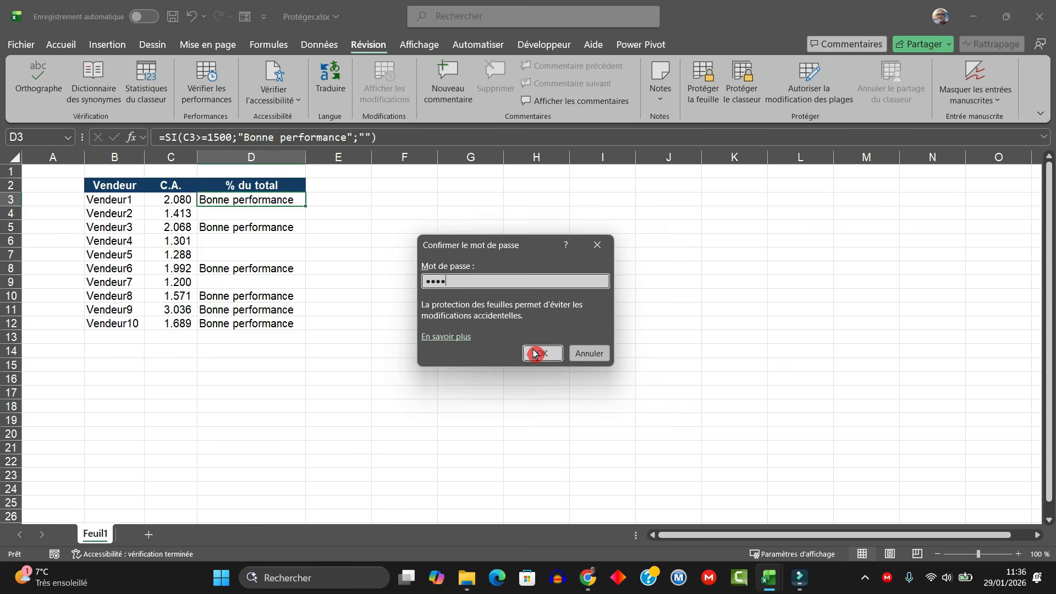
click(534, 354)
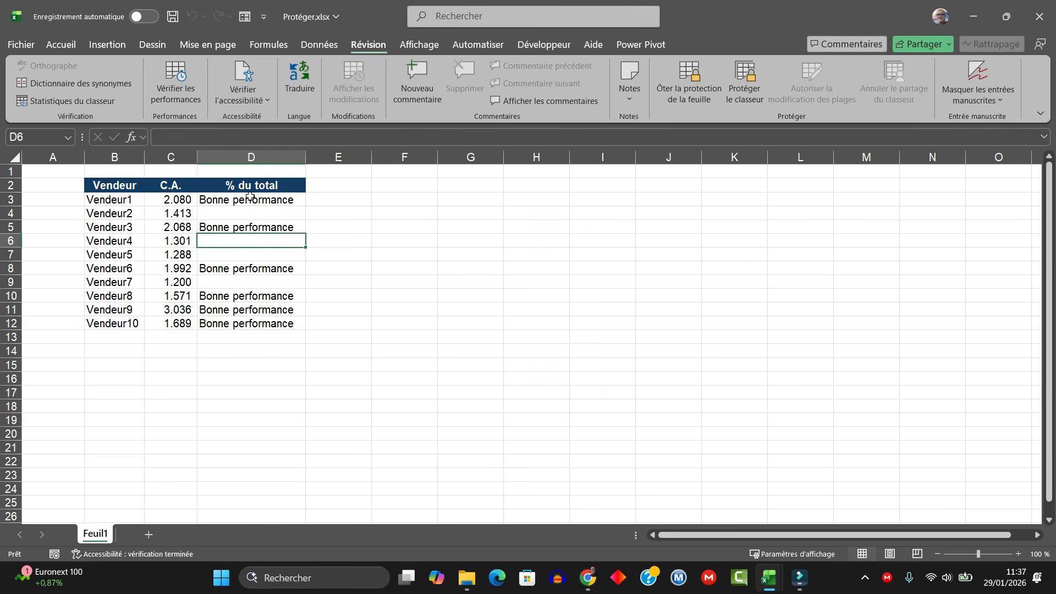
click(250, 201)
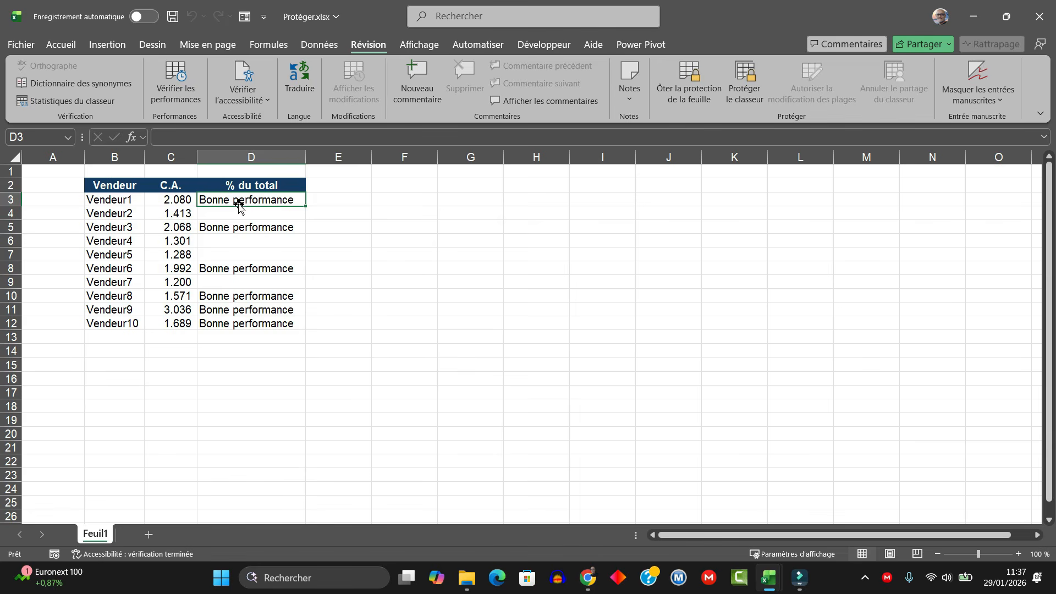
double_click(434, 206)
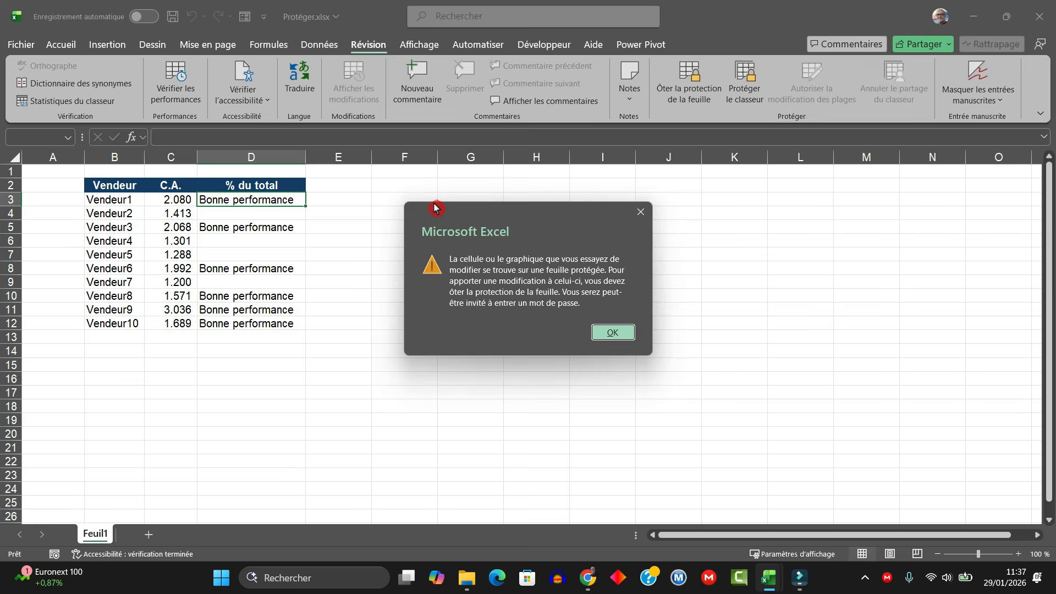
key(Return)
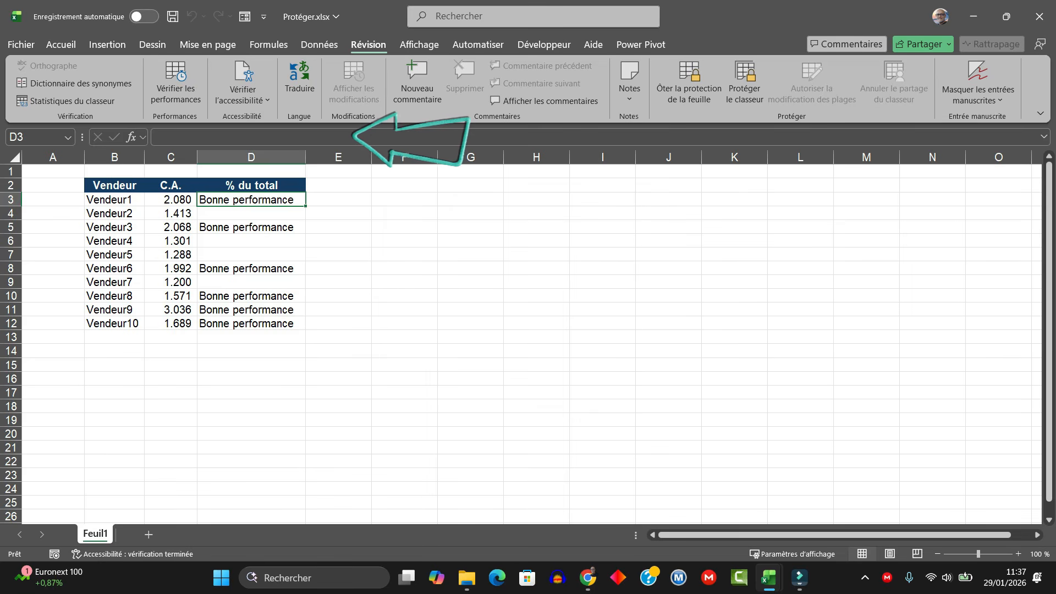
double_click(194, 202)
click(619, 333)
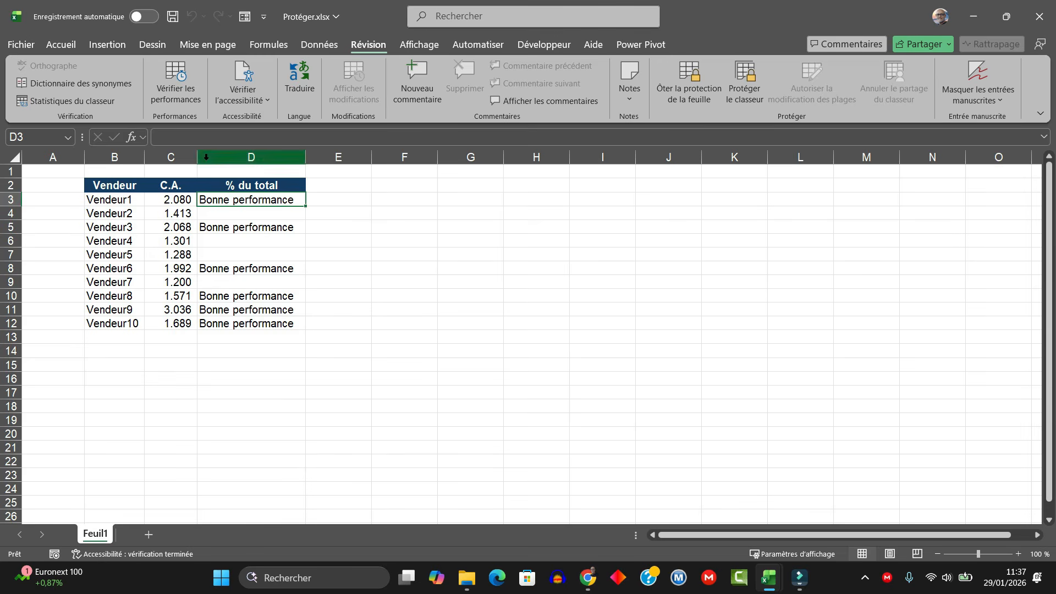
click(166, 203)
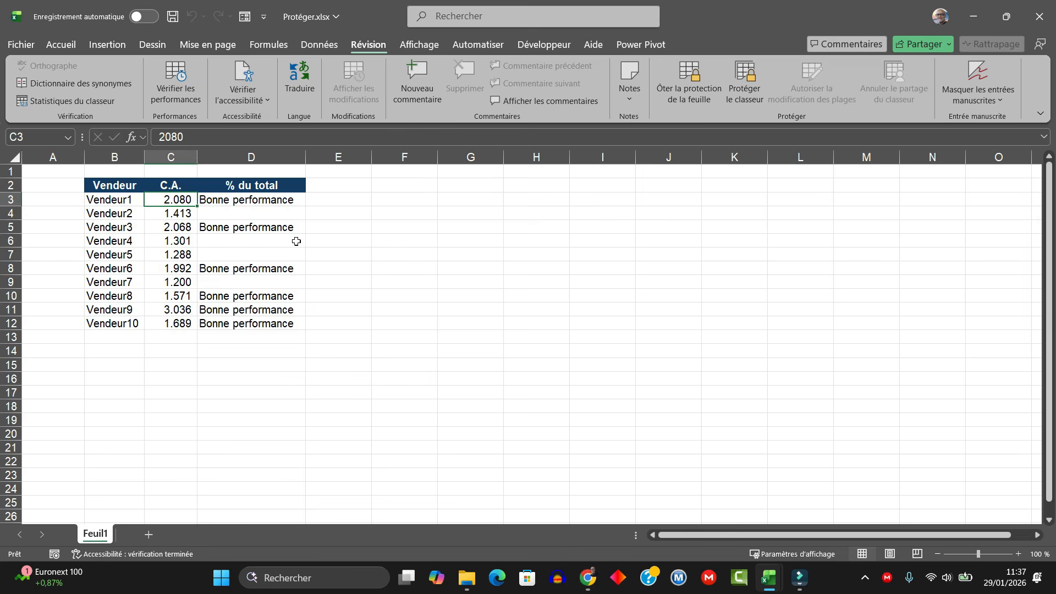
text(1000)
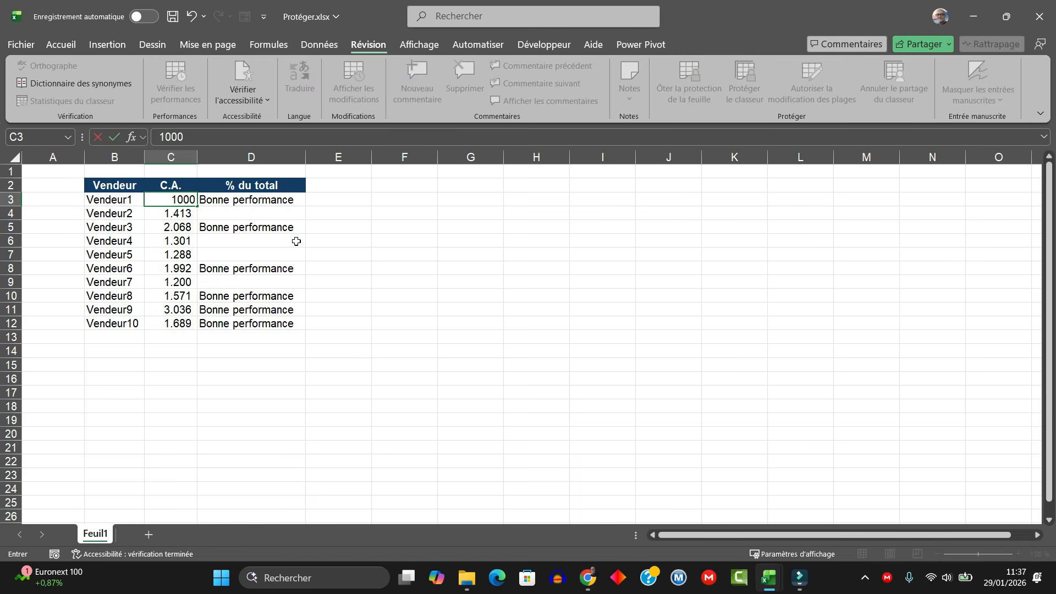
key(Return)
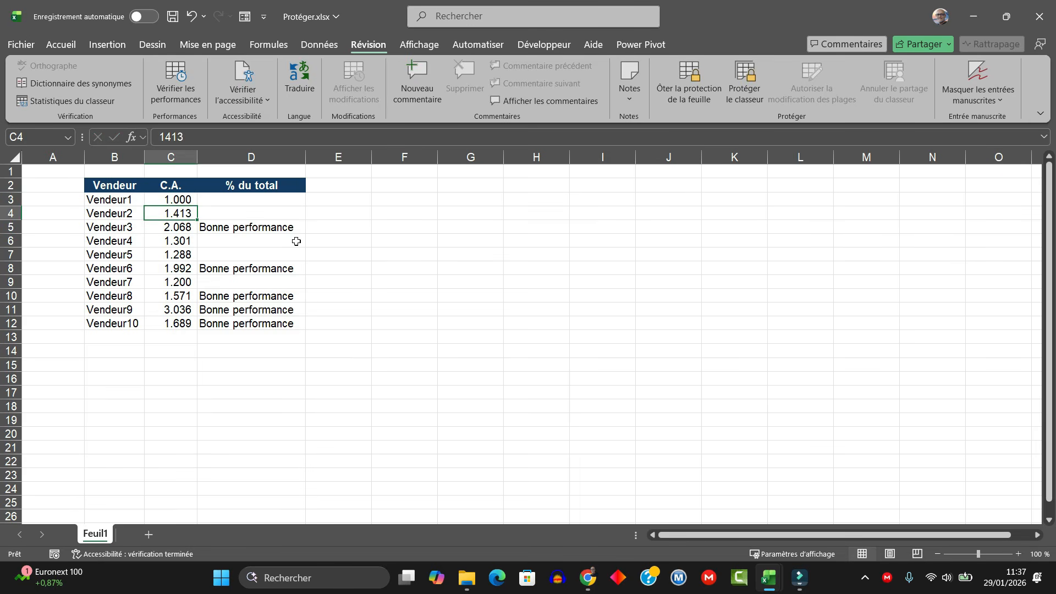
click(269, 198)
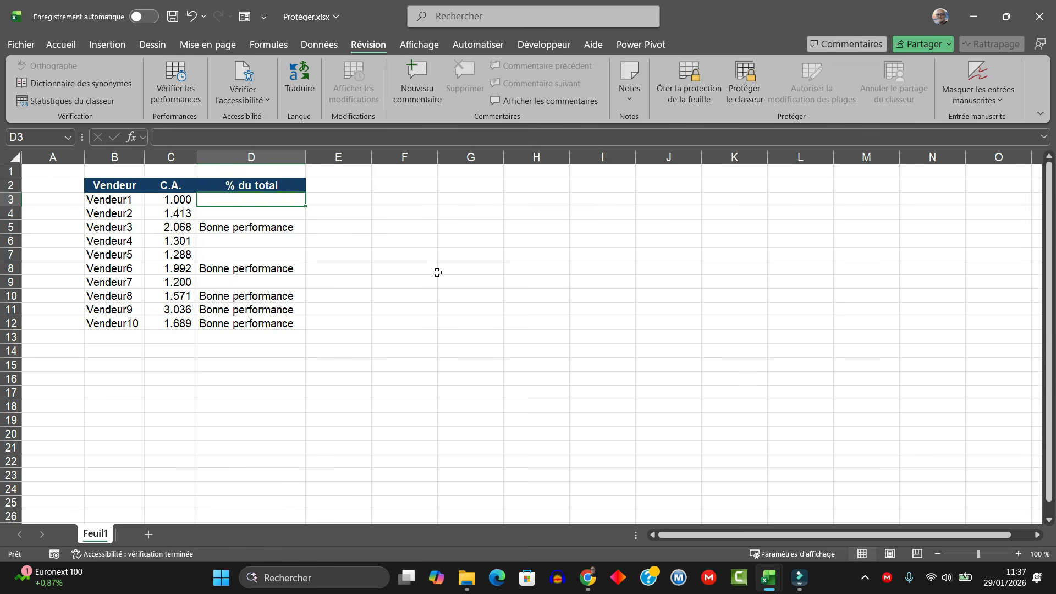
key(Left)
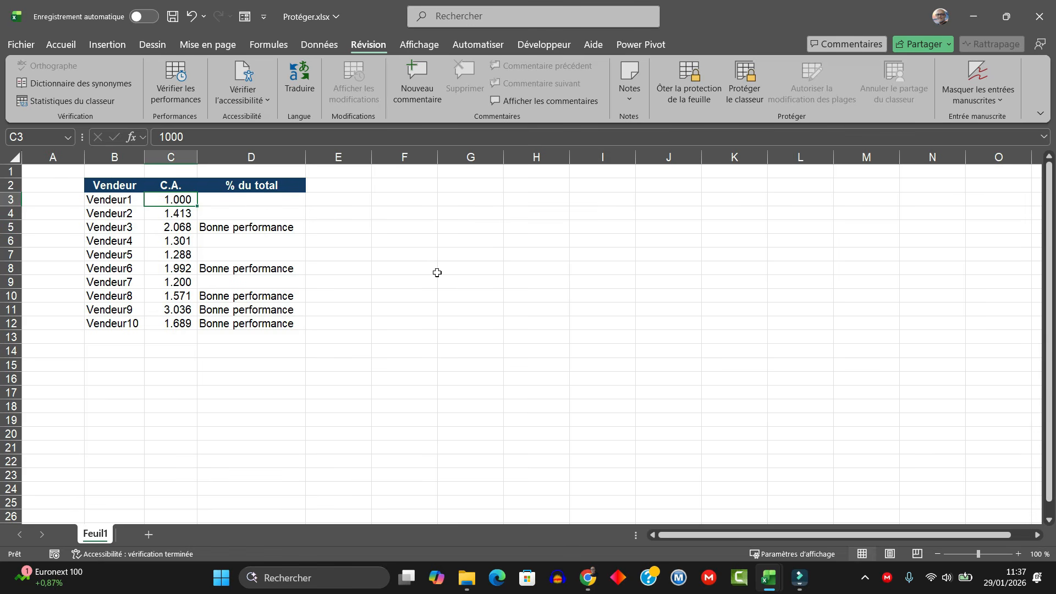
text(2080)
key(Return)
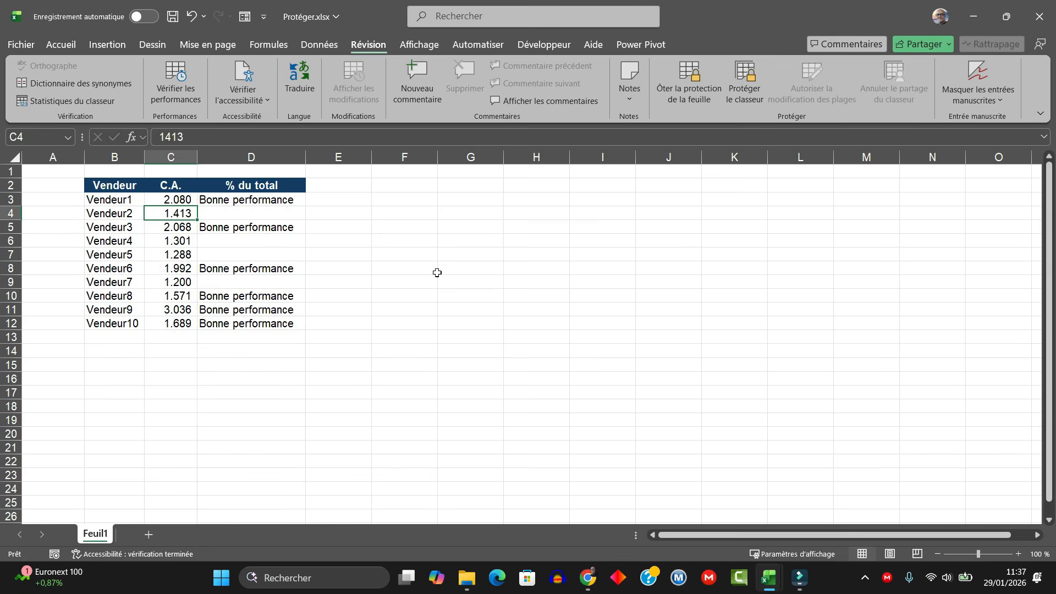
click(290, 205)
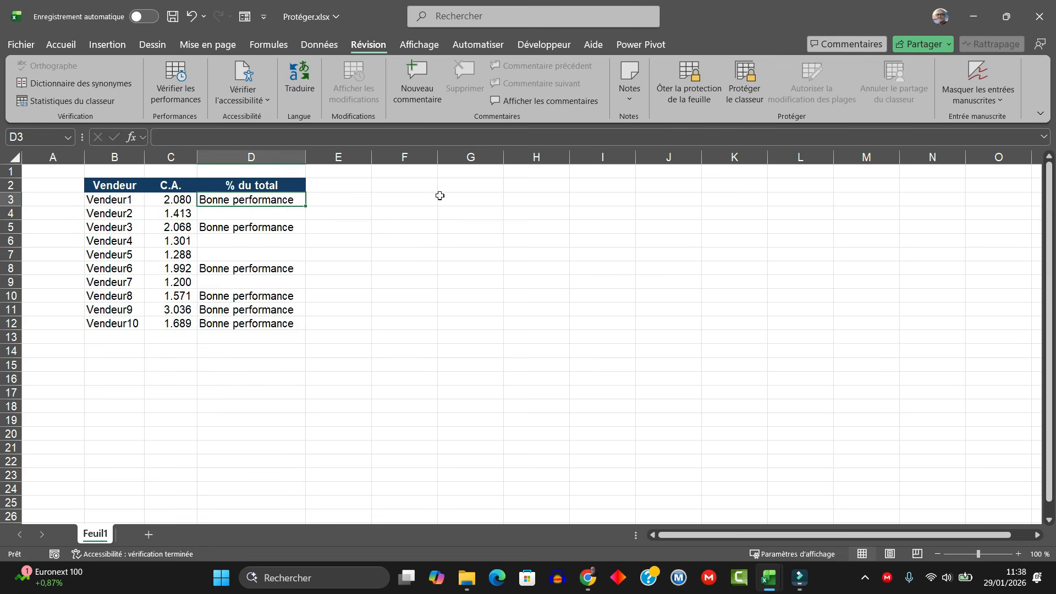
Step: Unprotect the sales sheet by entering its protection password
click(689, 88)
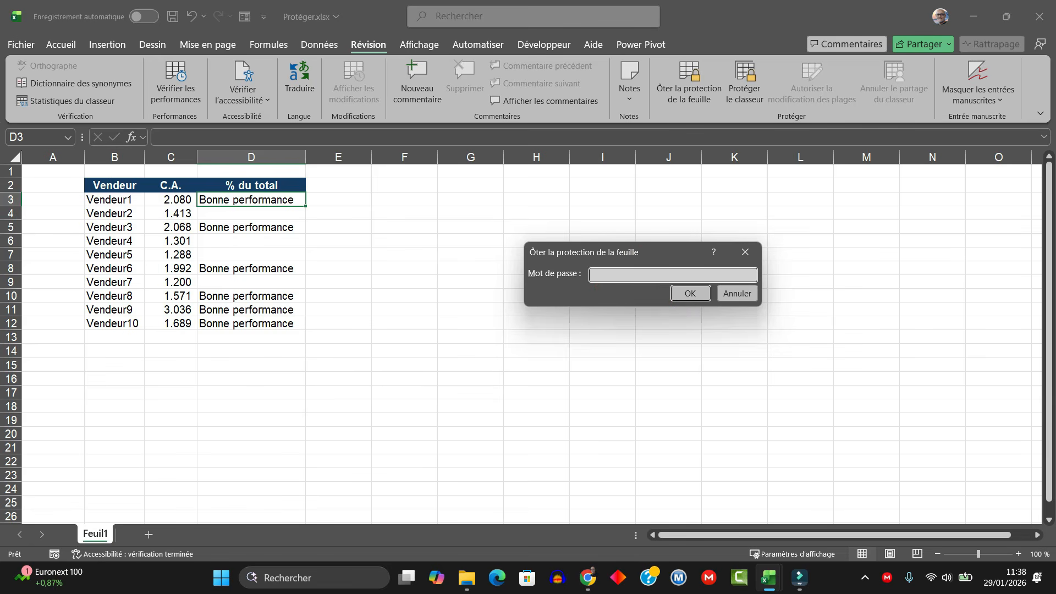
drag(644, 252, 531, 222)
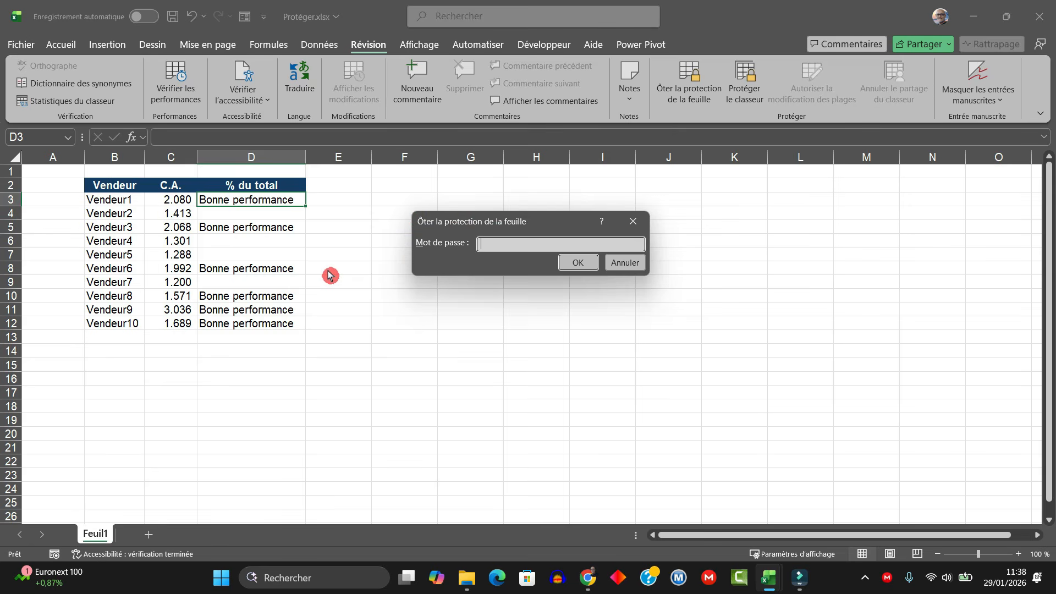
text(••••)
click(577, 262)
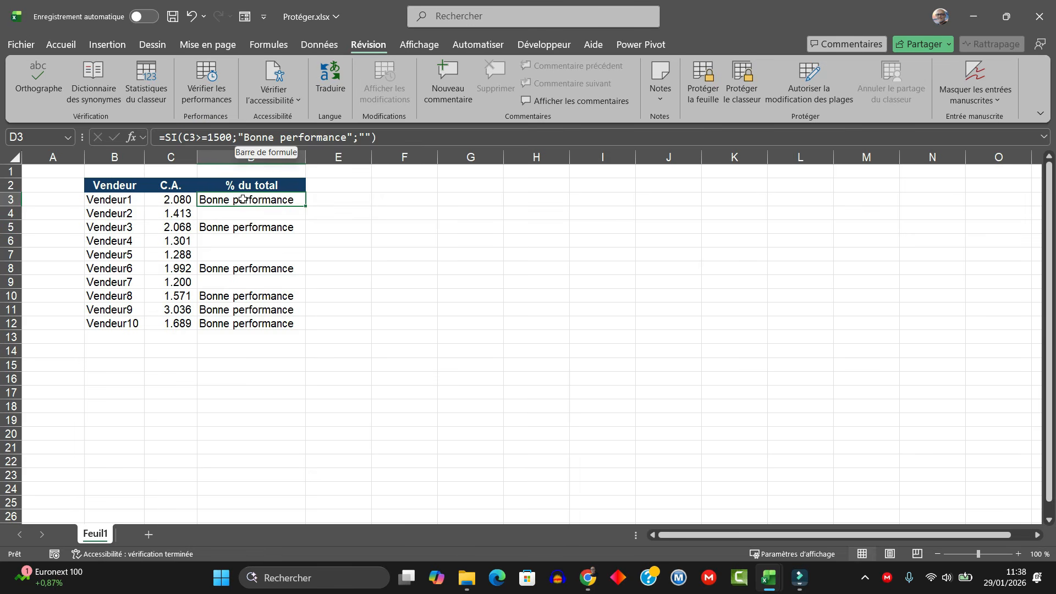
Step: Protect the sheet again with no password, keeping the default select-locked/unlocked-cells permissions
click(708, 77)
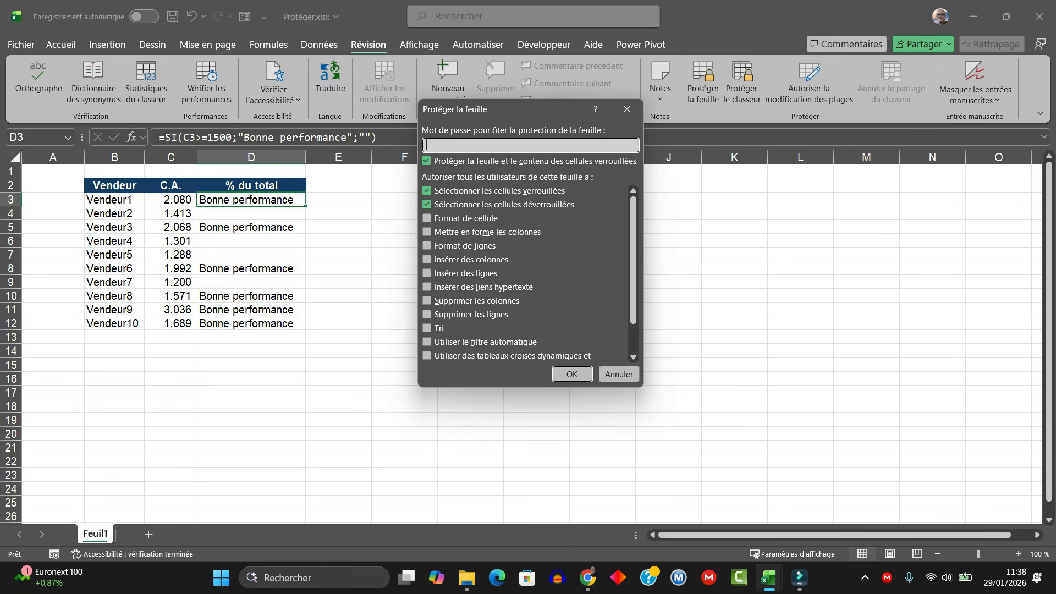
click(573, 378)
click(574, 375)
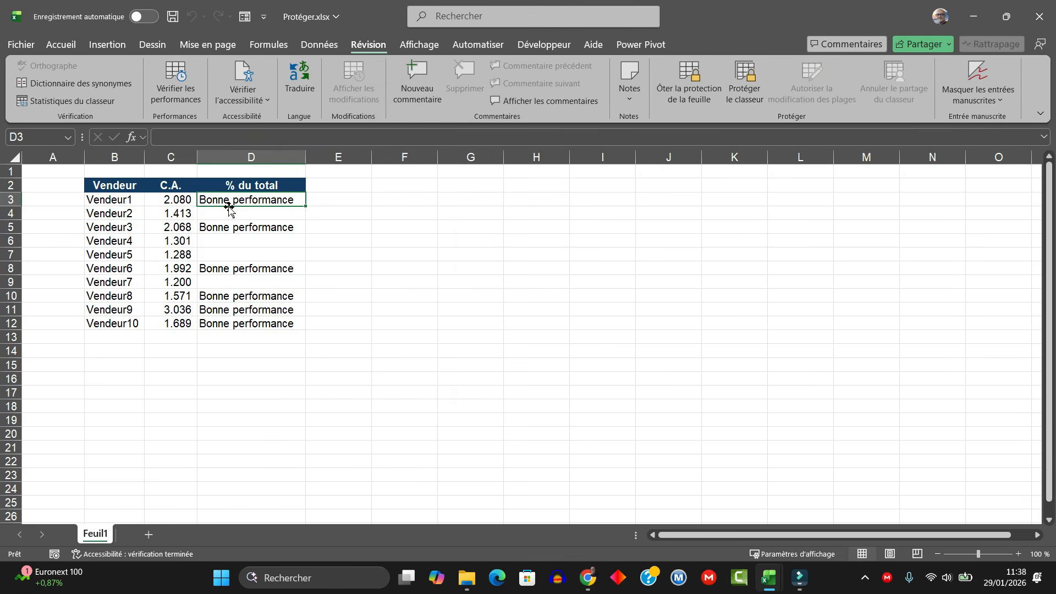
Step: On the Accueil tab, select columns C:D and row 3 to confirm formatting and Insérer are greyed out
click(61, 45)
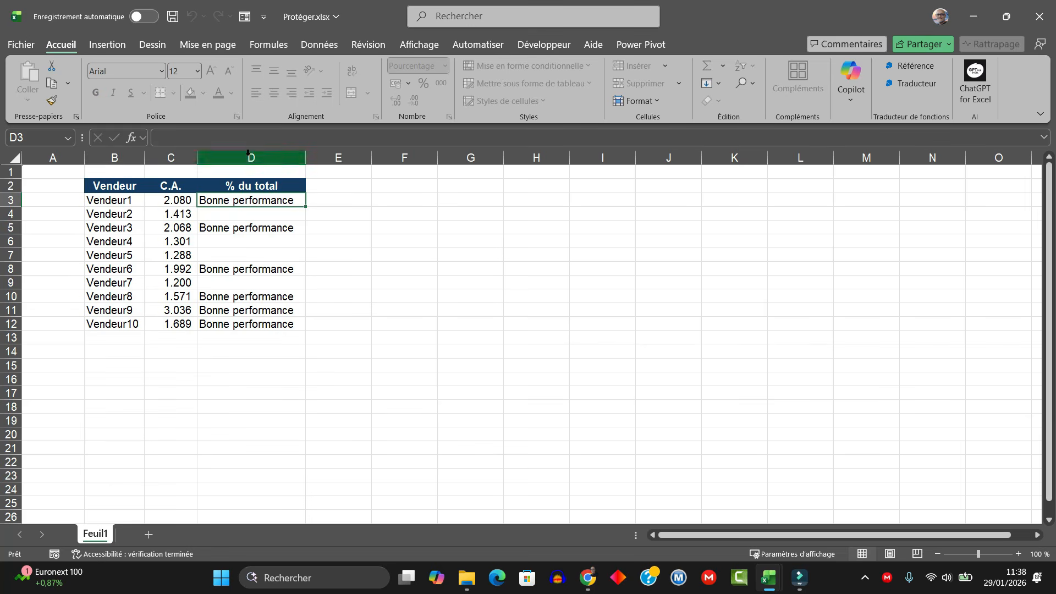
click(200, 158)
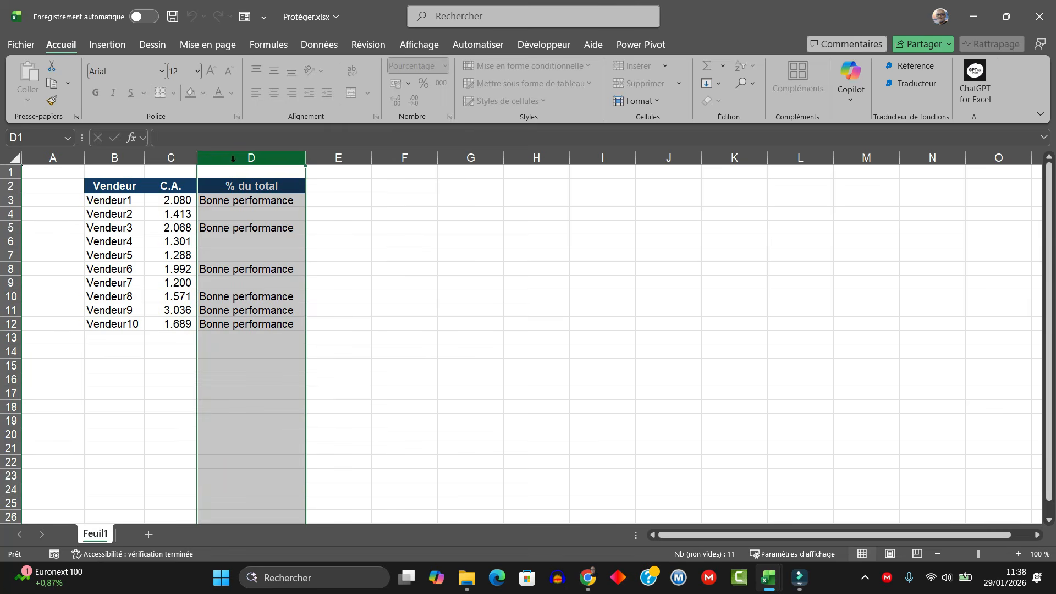
drag(193, 156, 236, 158)
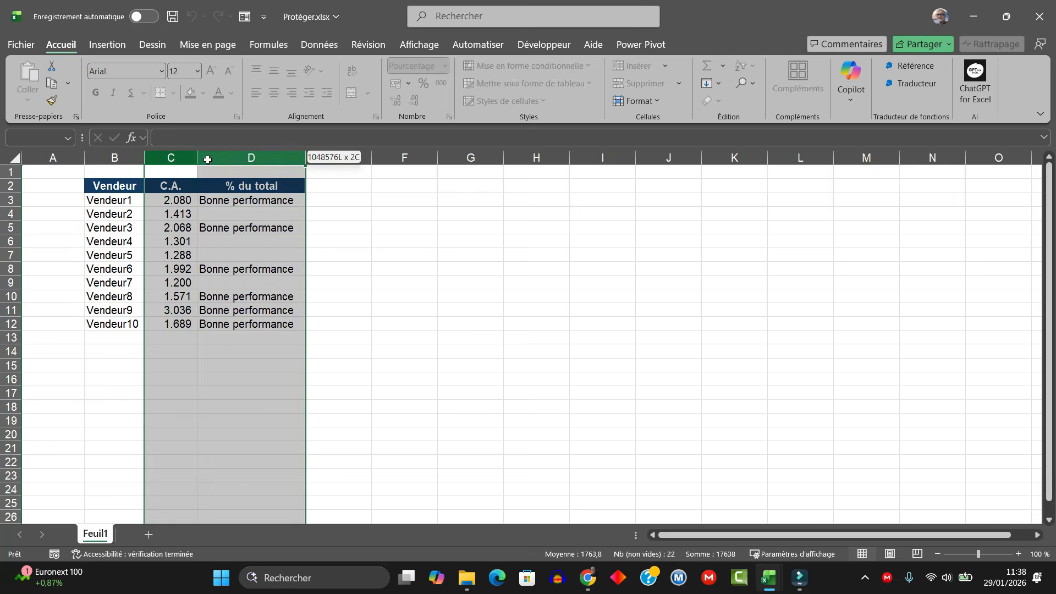
click(25, 196)
click(11, 200)
right_click(11, 200)
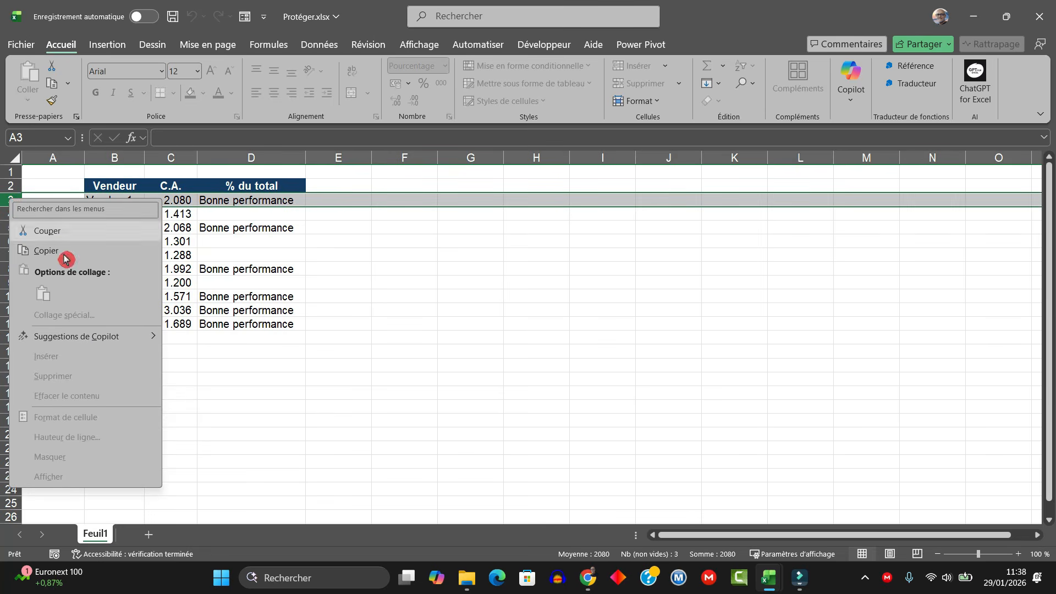
click(350, 368)
click(281, 255)
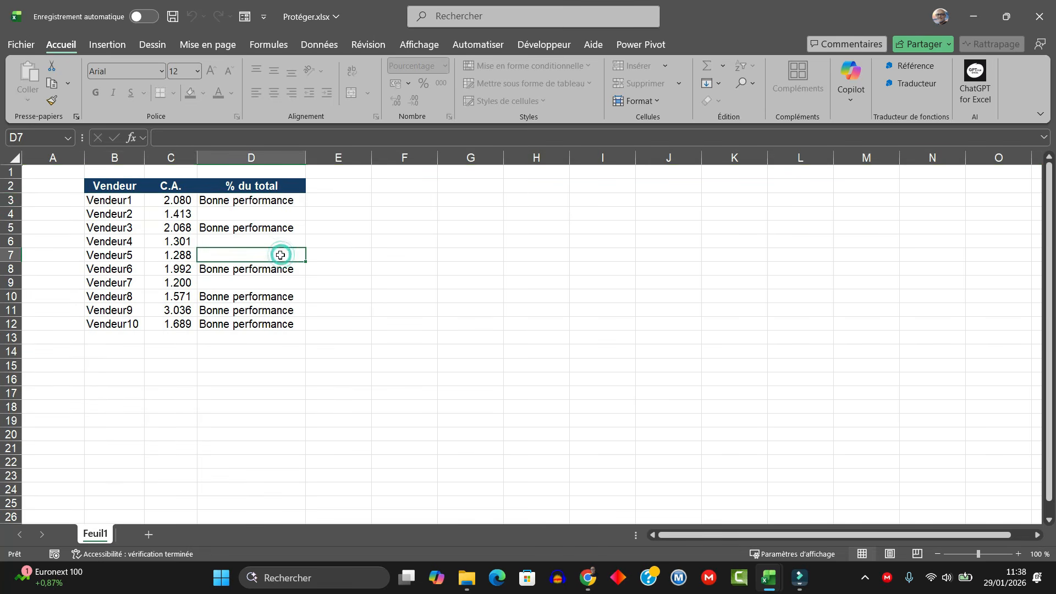
Step: Unprotect the sheet and re-protect it with Format de cellule also allowed
click(365, 48)
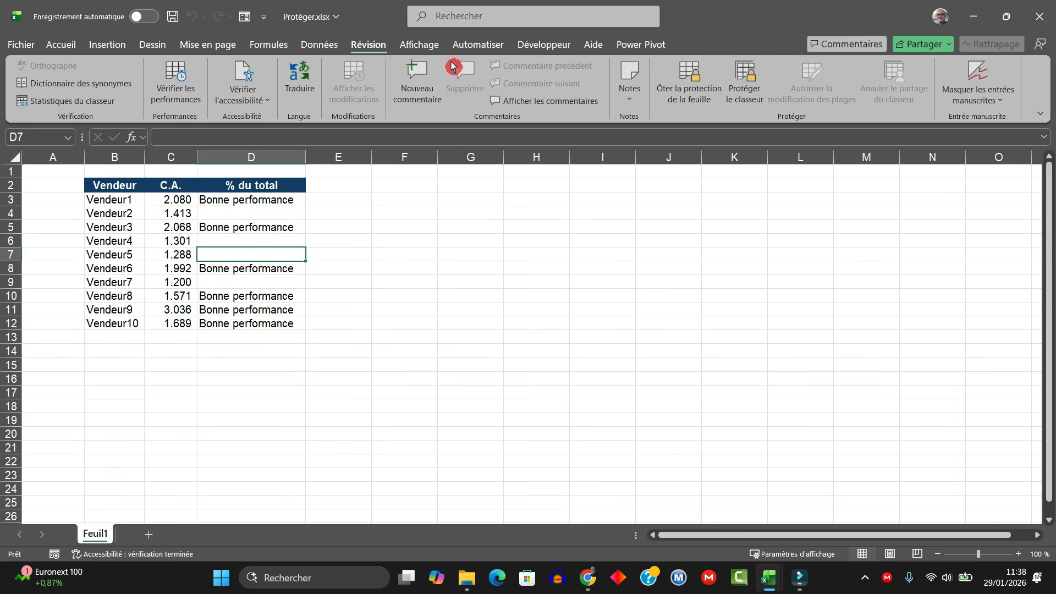
click(702, 99)
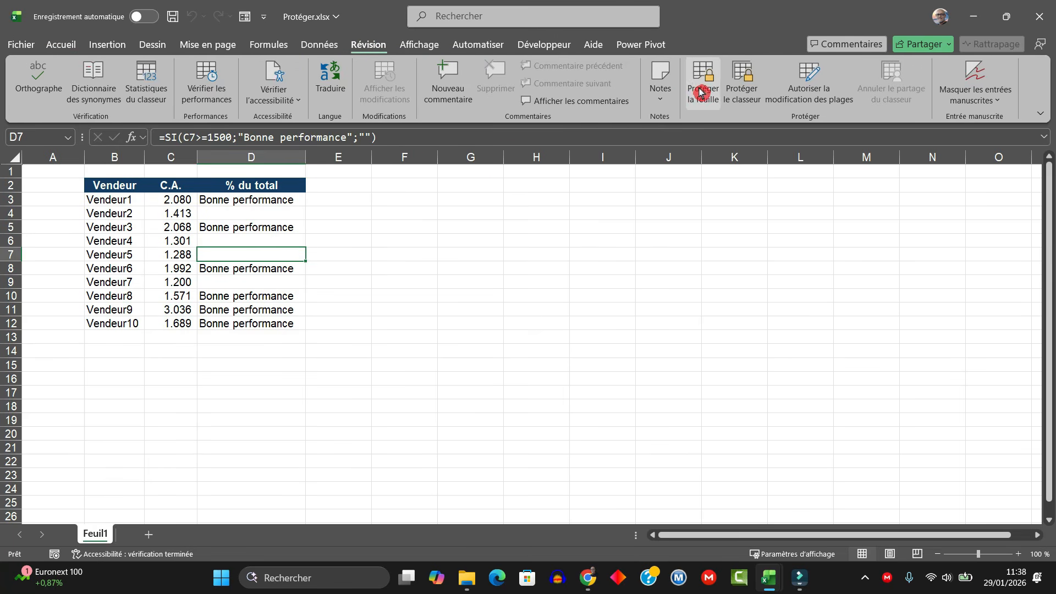
click(703, 83)
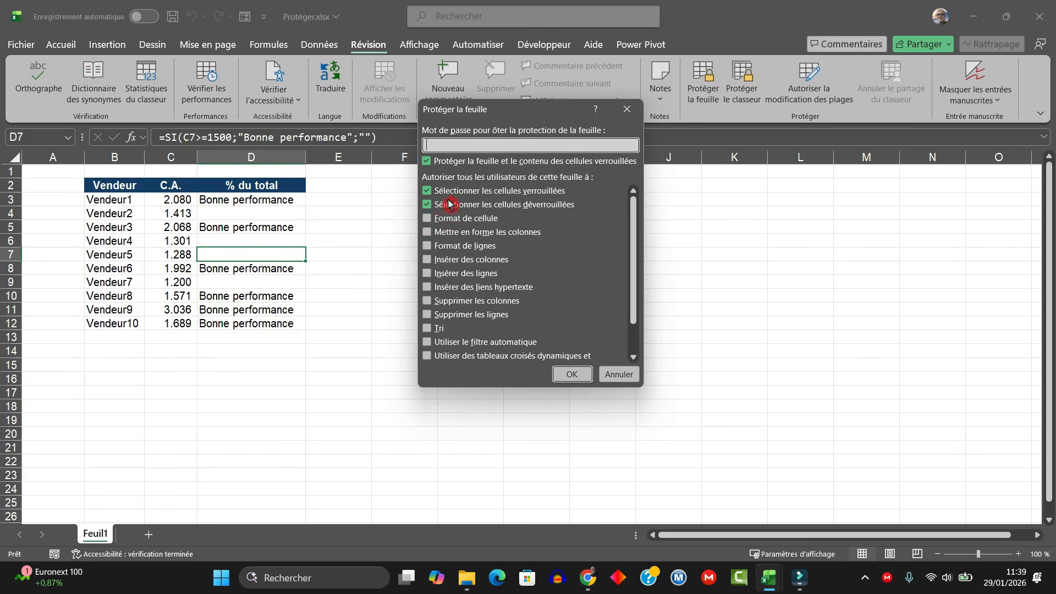
drag(505, 110, 528, 140)
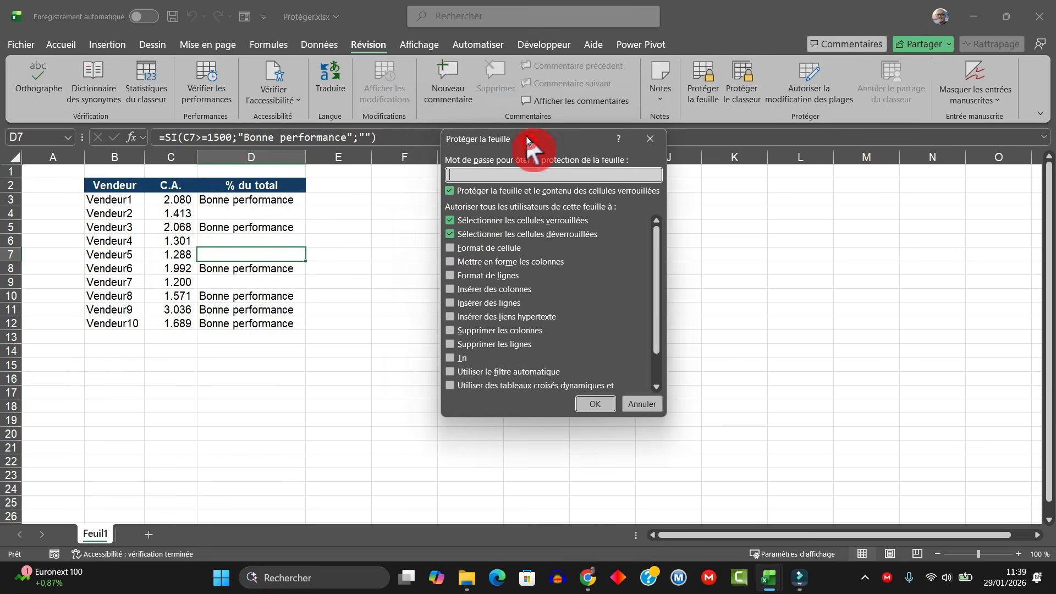
click(458, 247)
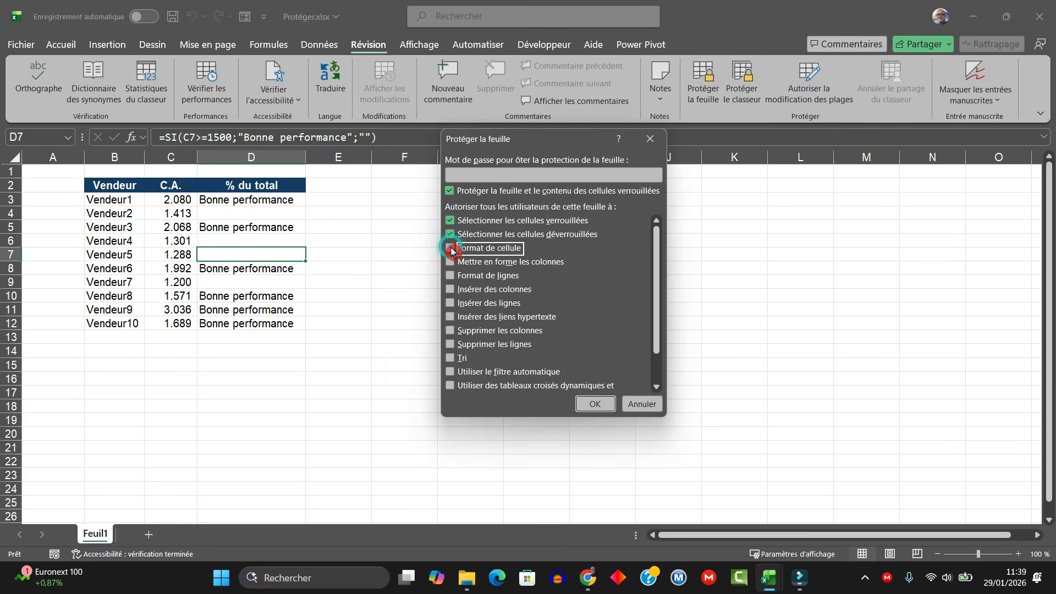
click(595, 404)
click(264, 202)
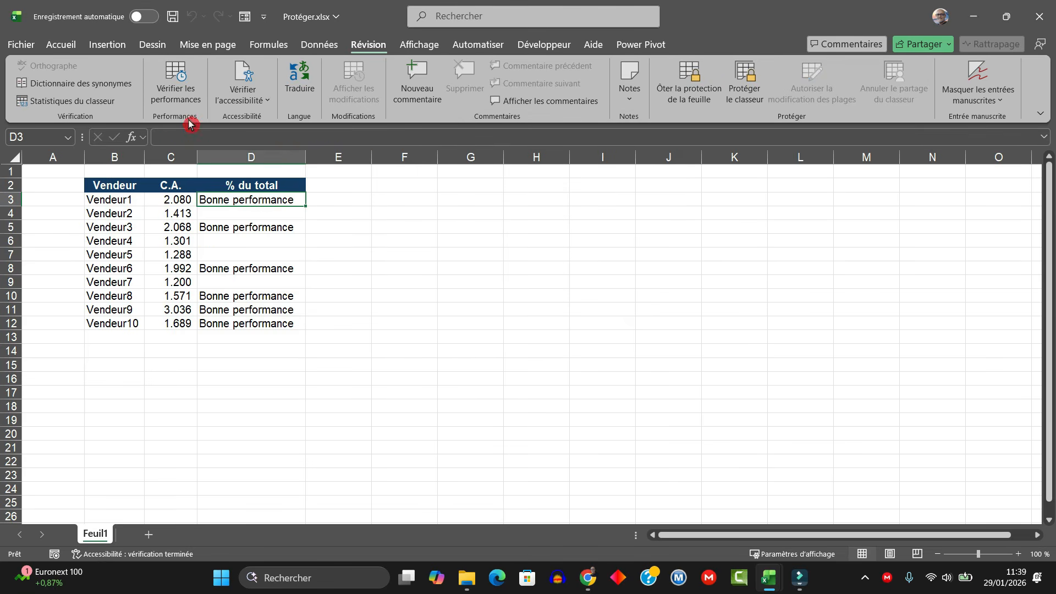
Step: Make D3's 'Bonne performance' label bold and red, then confirm D3 still can't be edited
click(65, 46)
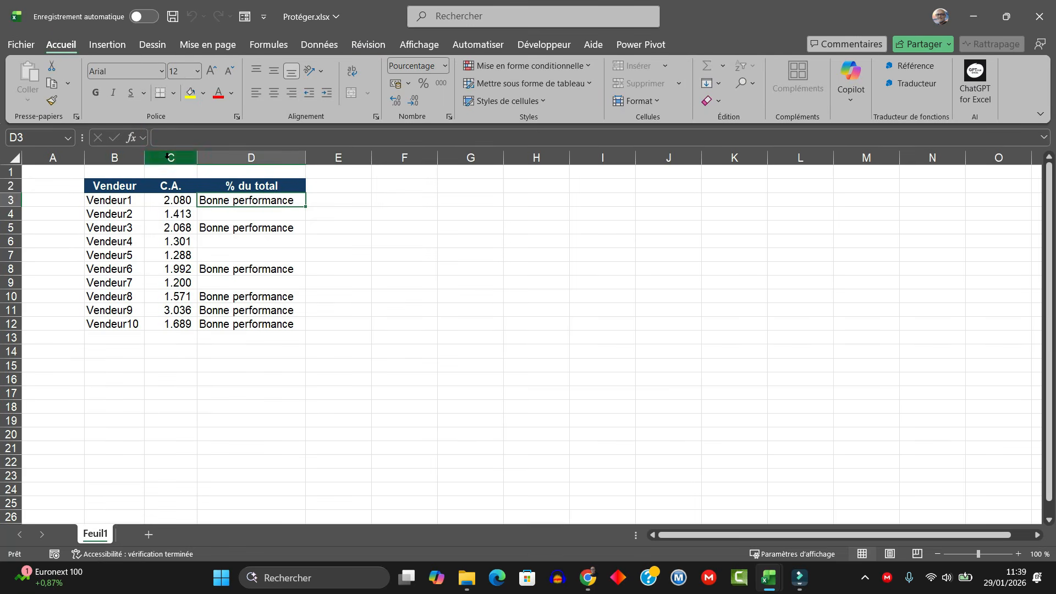
click(96, 98)
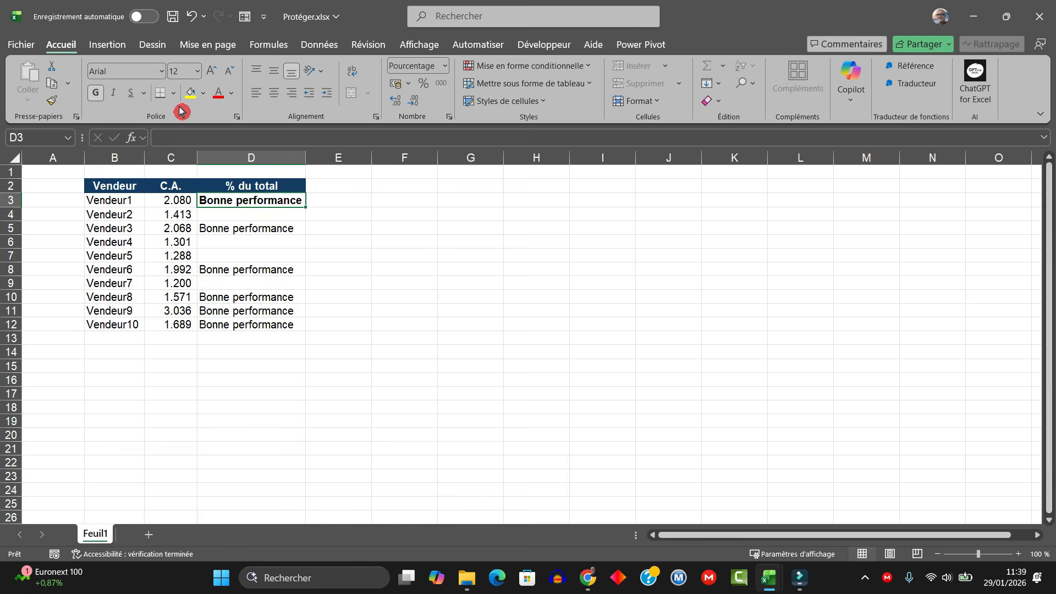
click(232, 98)
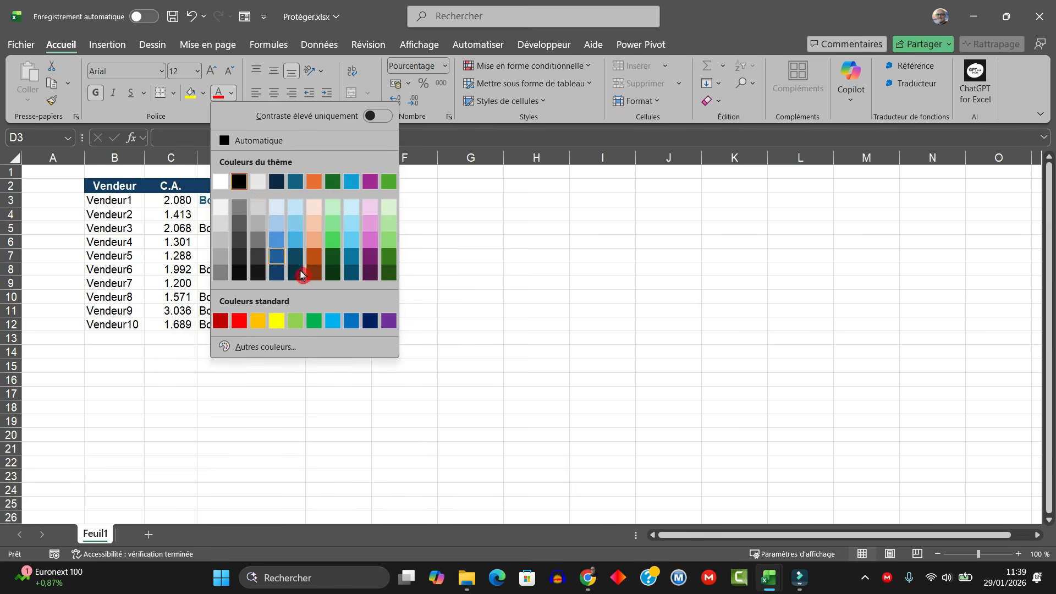
click(243, 323)
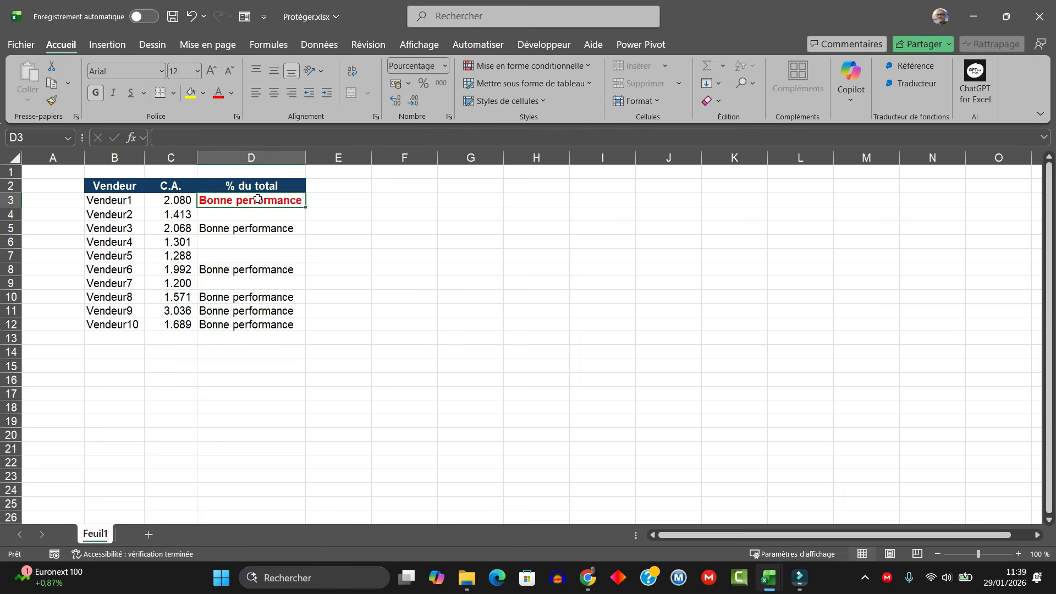
double_click(260, 202)
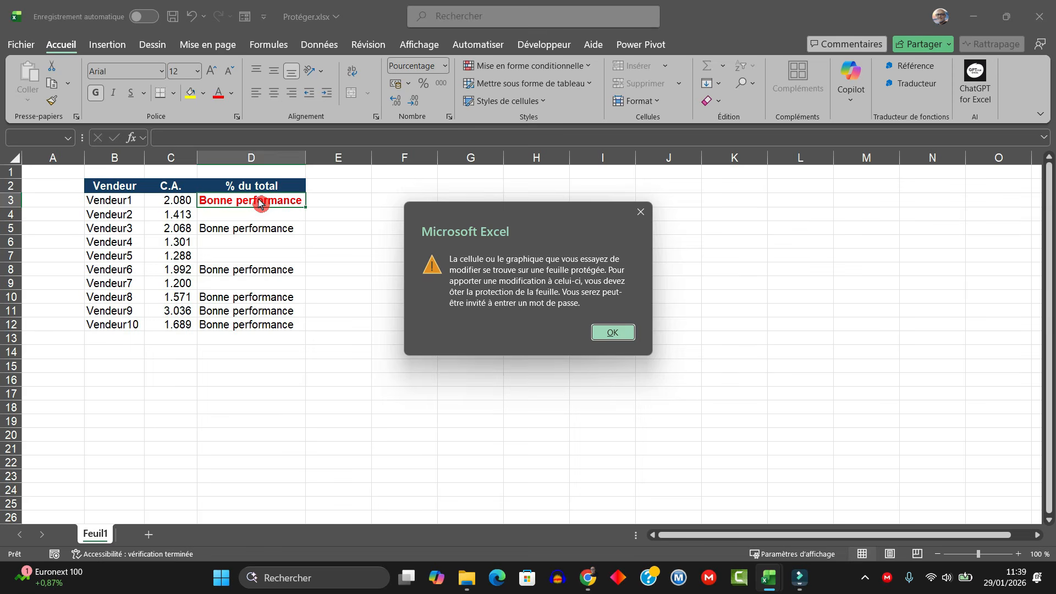
key(Return)
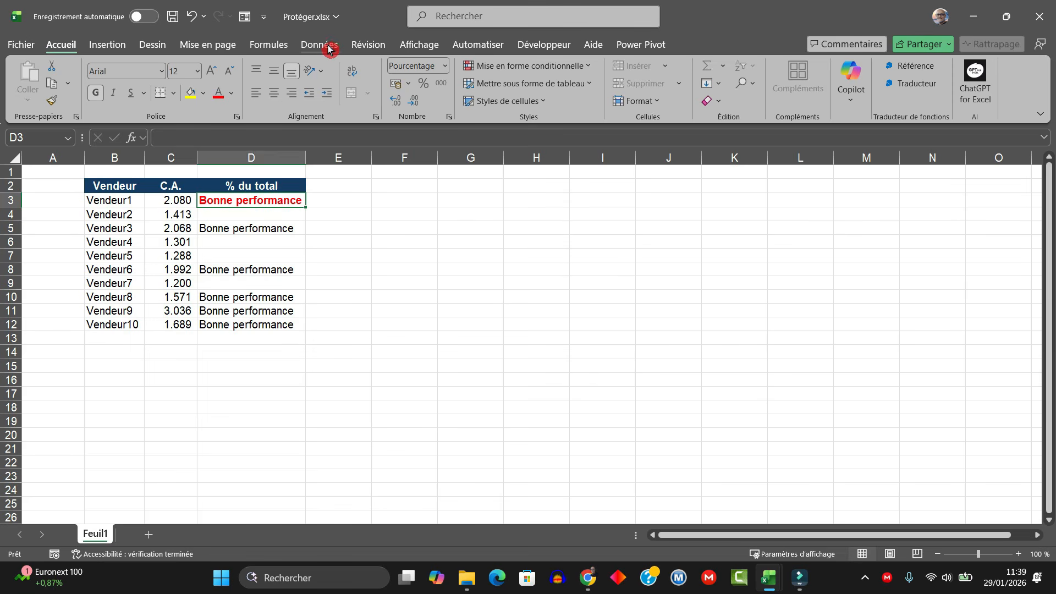
Step: Re-protect the sheet so column and row formatting are allowed
click(367, 45)
click(689, 86)
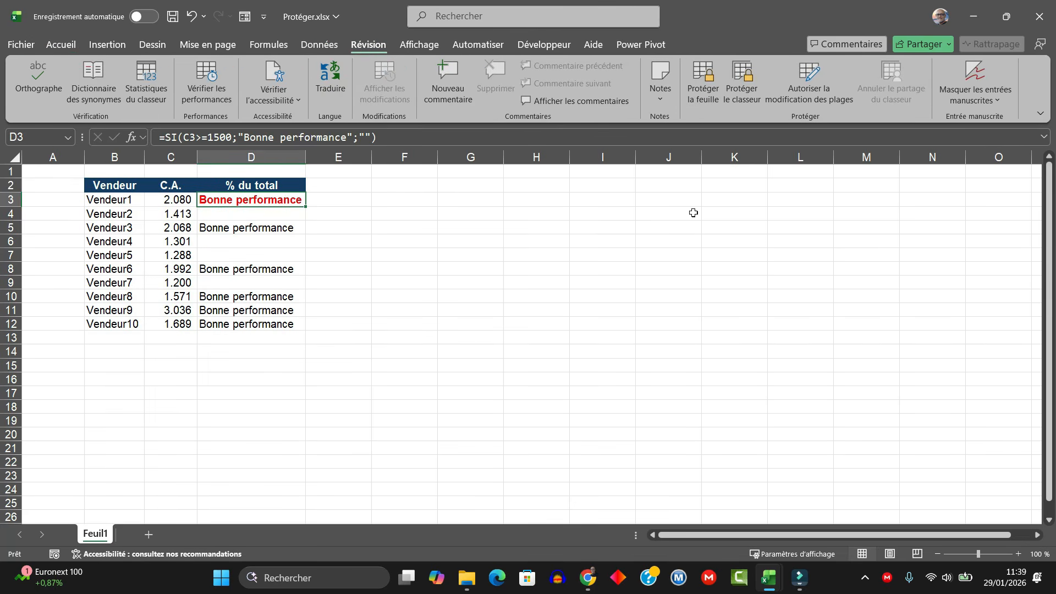
click(707, 94)
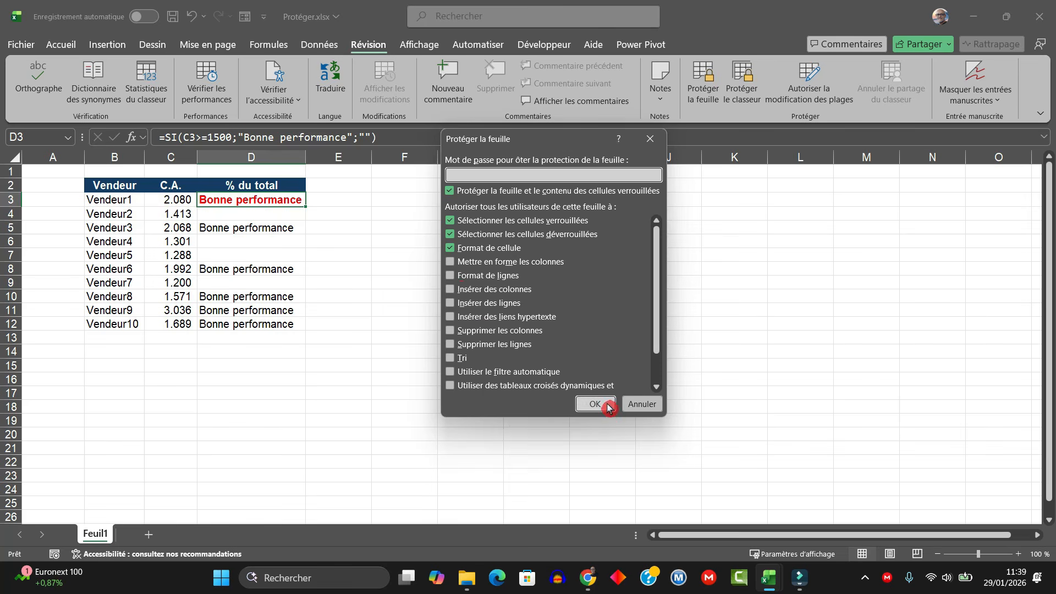
click(451, 264)
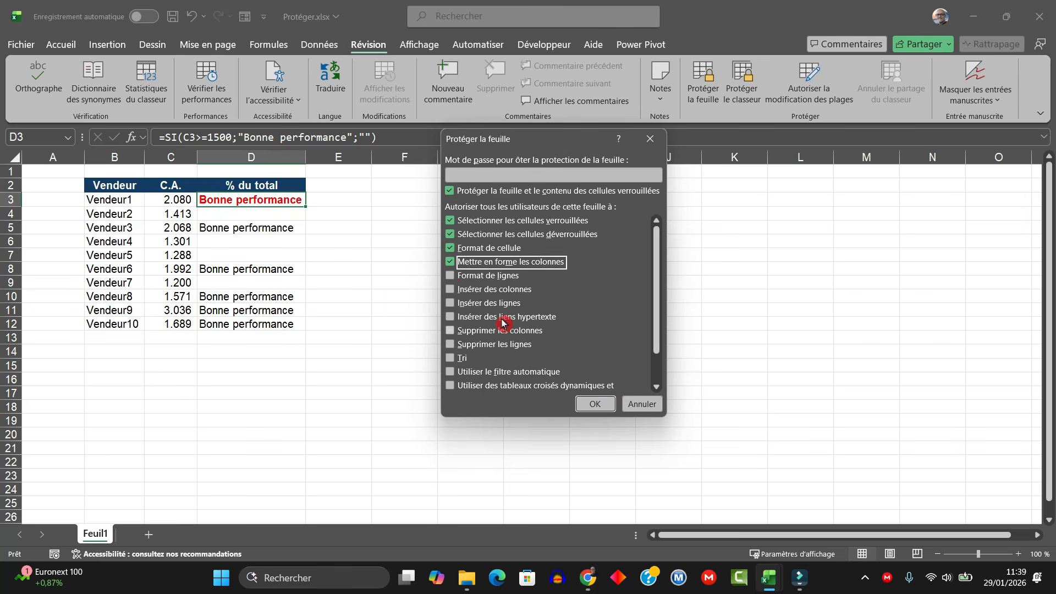
click(452, 278)
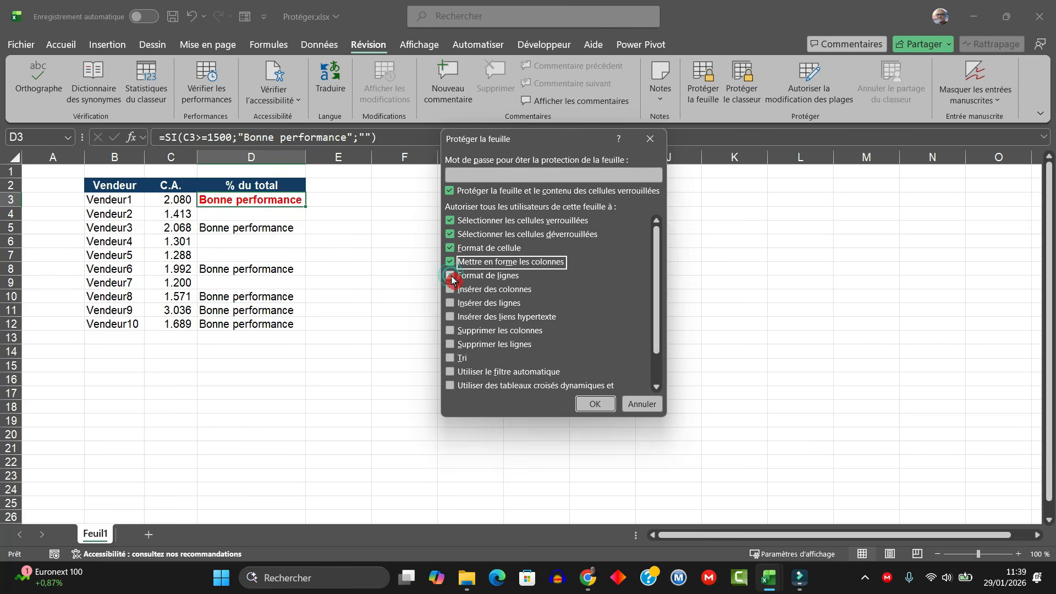
click(596, 405)
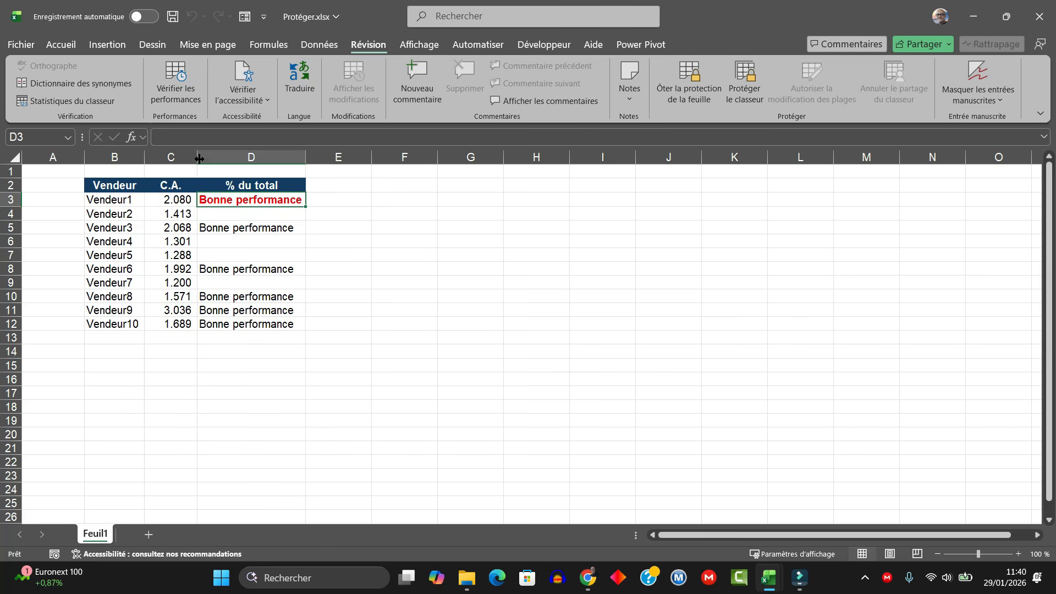
Step: Test widening column C and heightening row 4, then undo the size changes
drag(199, 159, 245, 159)
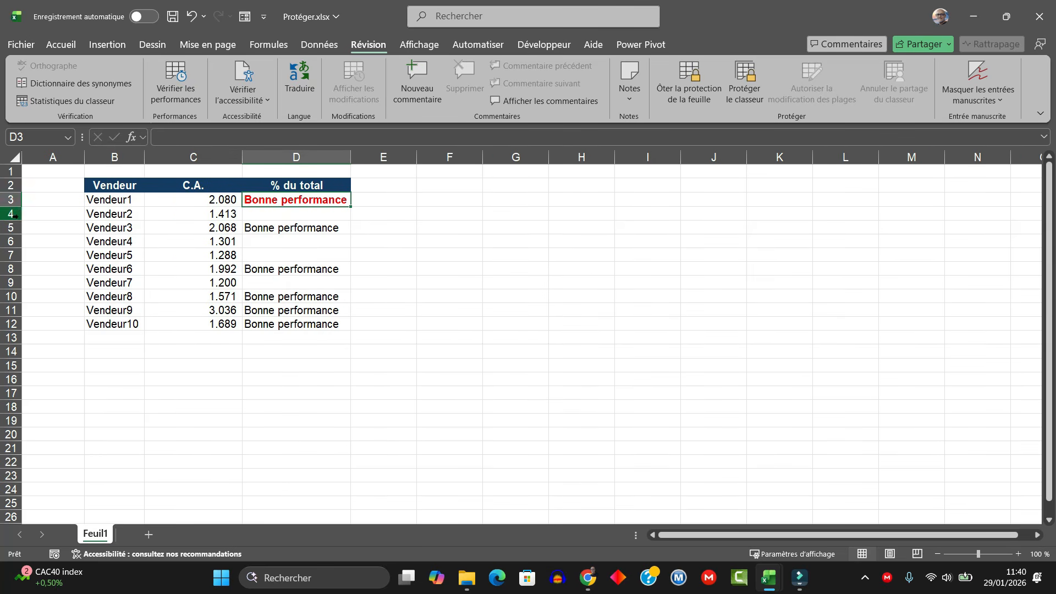
drag(19, 219, 19, 234)
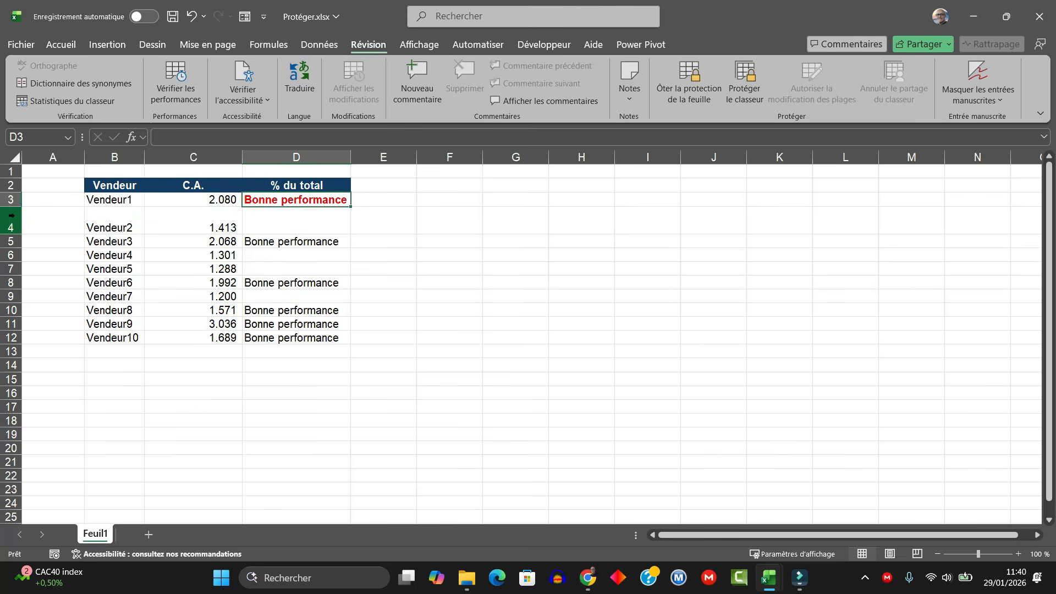
click(12, 215)
right_click(12, 214)
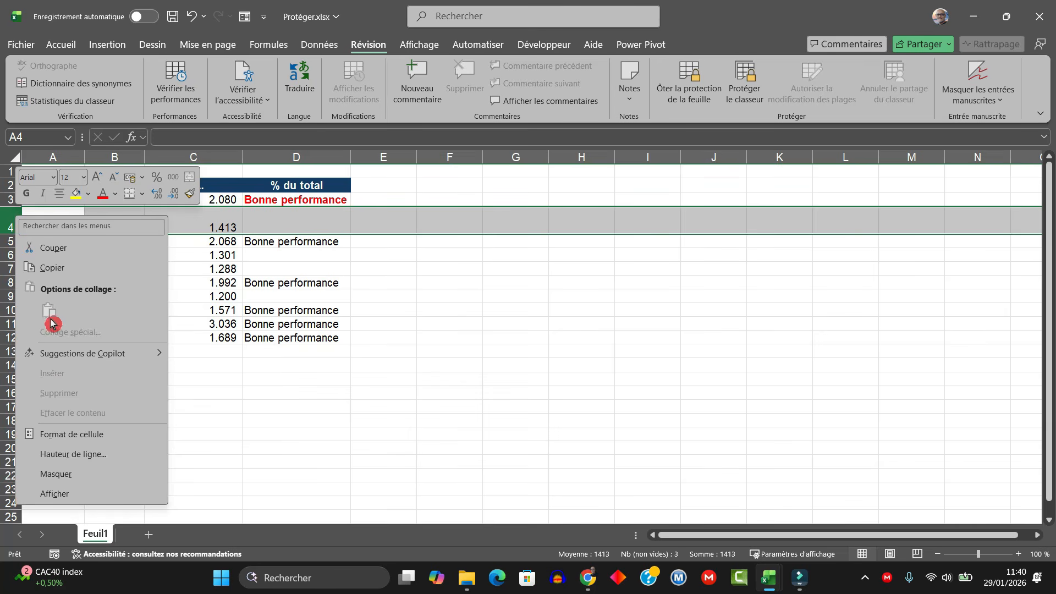
click(289, 220)
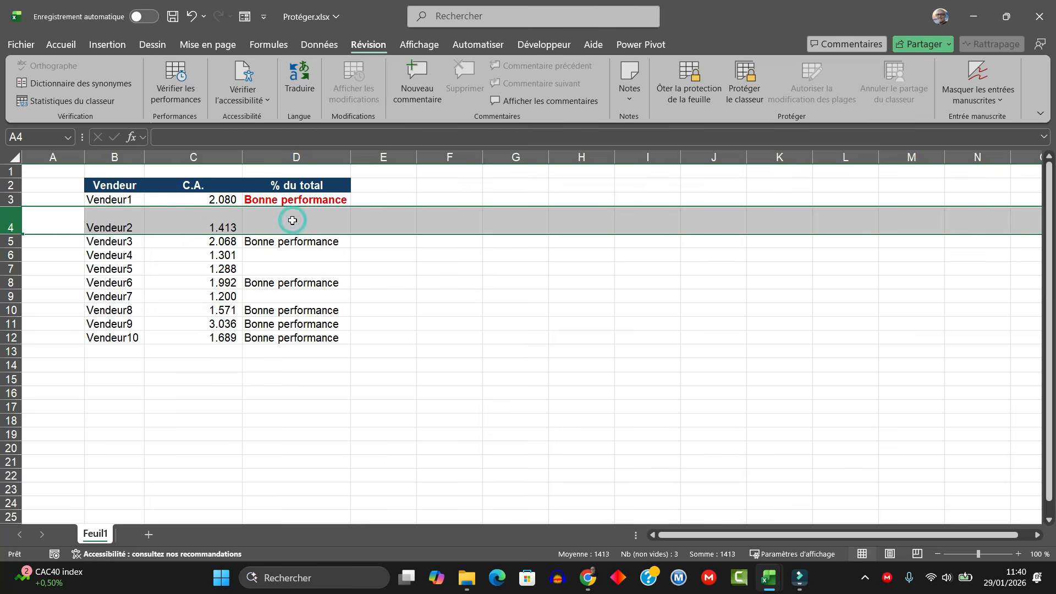
key(ctrl+z)
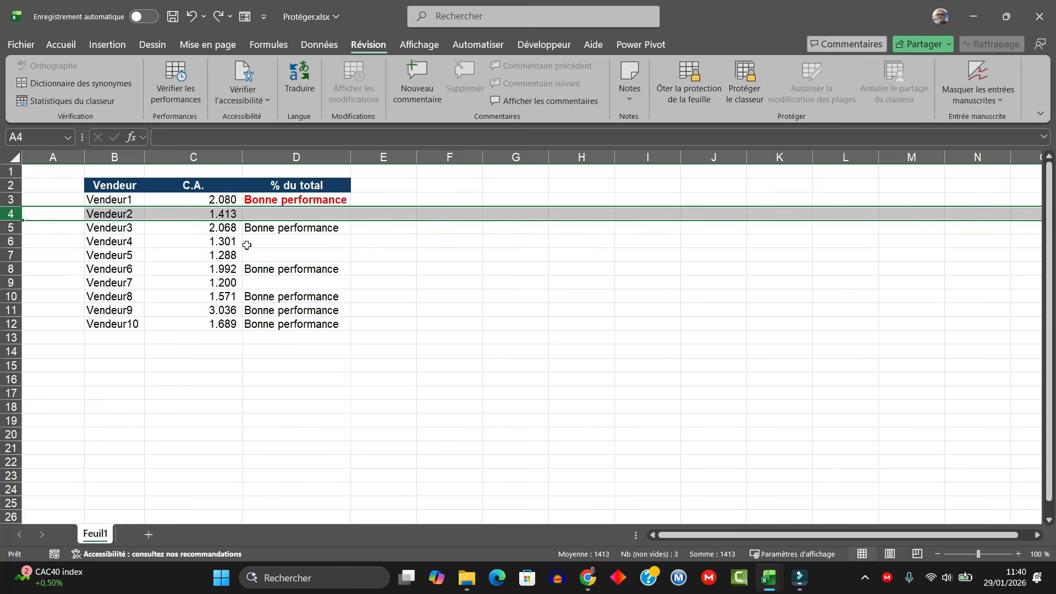
Step: Re-protect the sheet allowing inserting and deleting columns and rows plus inserting hyperlinks
click(690, 87)
click(703, 79)
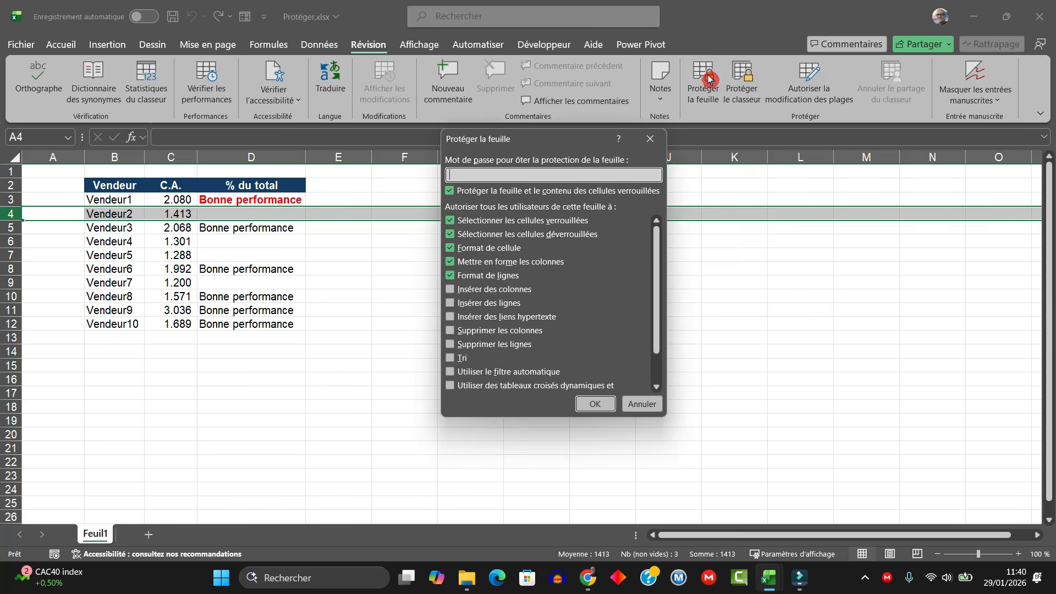
click(452, 291)
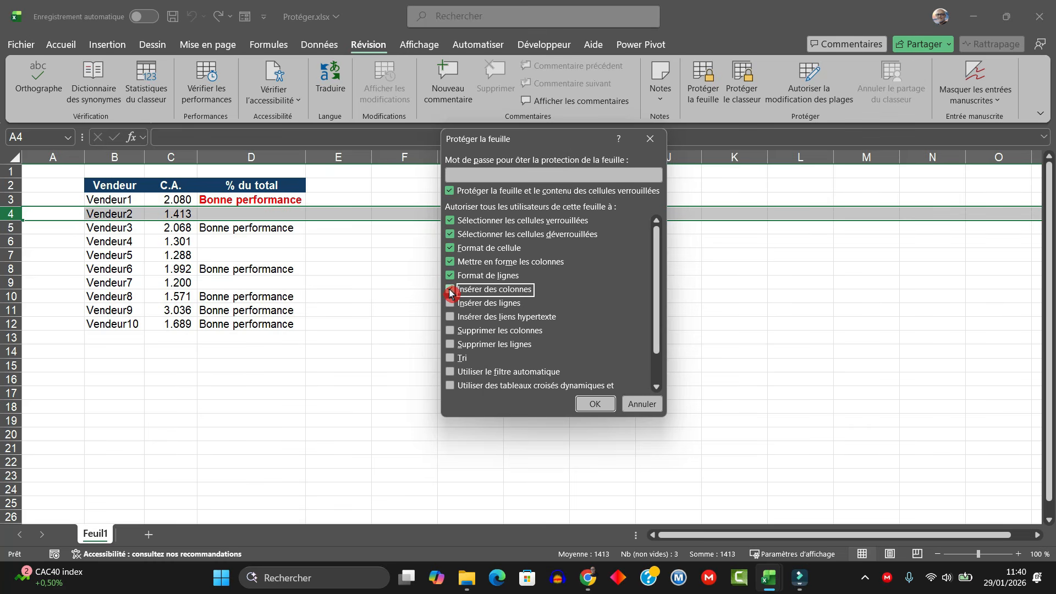
click(450, 304)
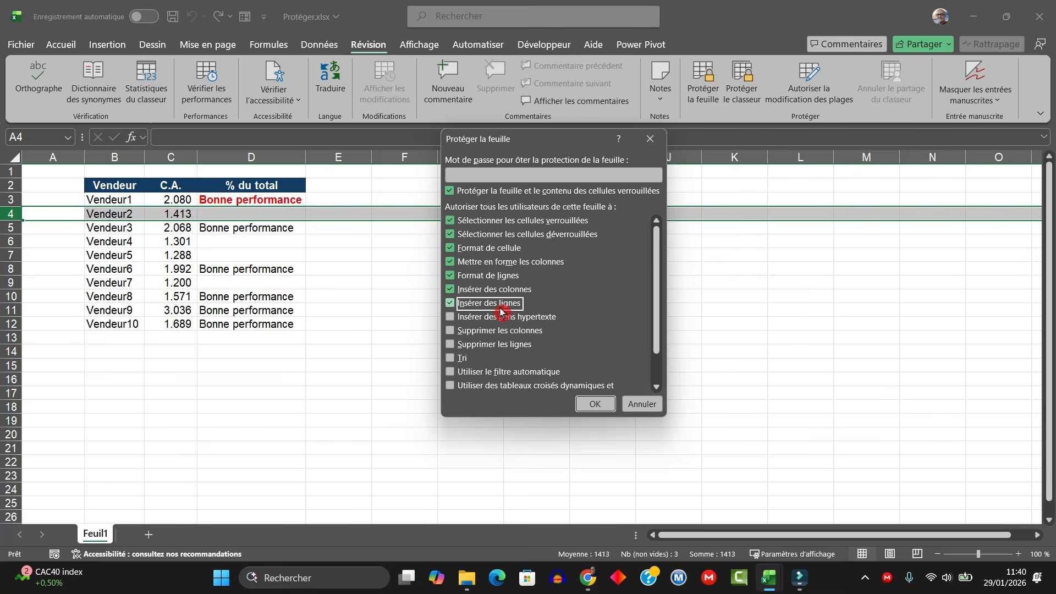
click(452, 319)
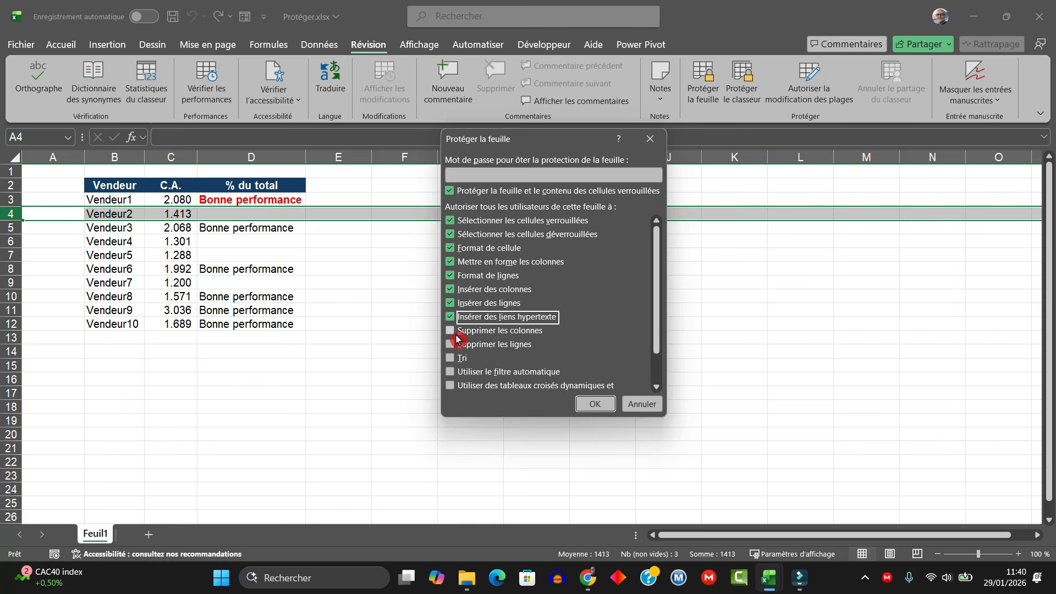
click(450, 331)
click(452, 345)
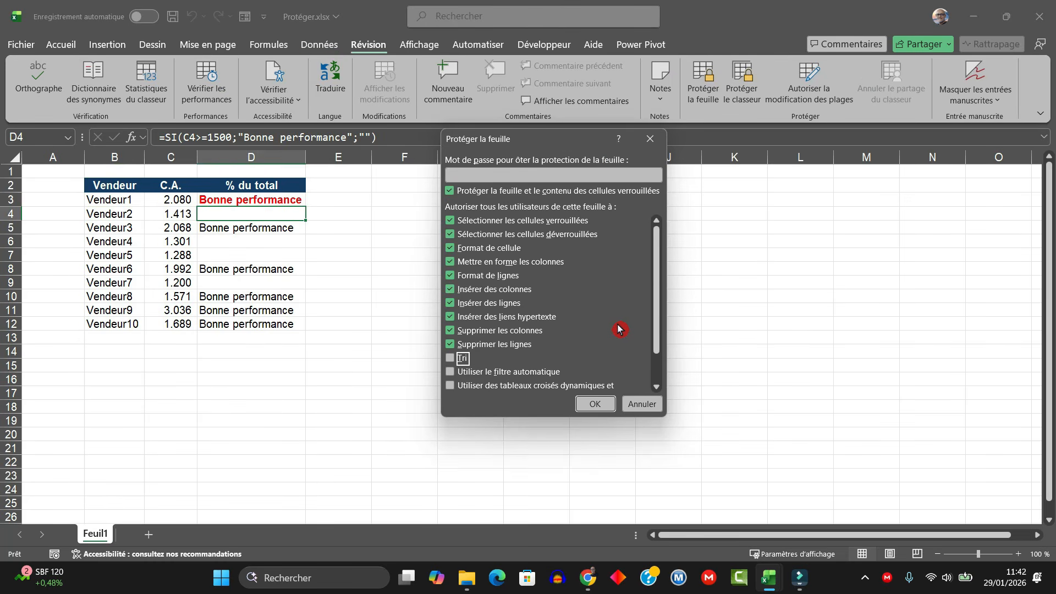
click(598, 405)
click(169, 159)
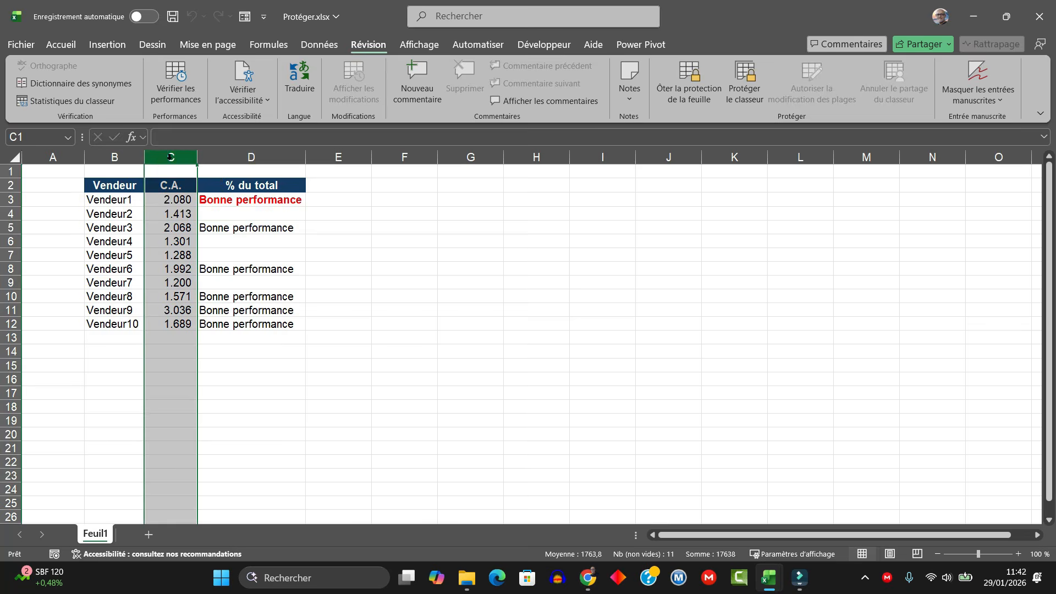
right_click(169, 159)
click(467, 157)
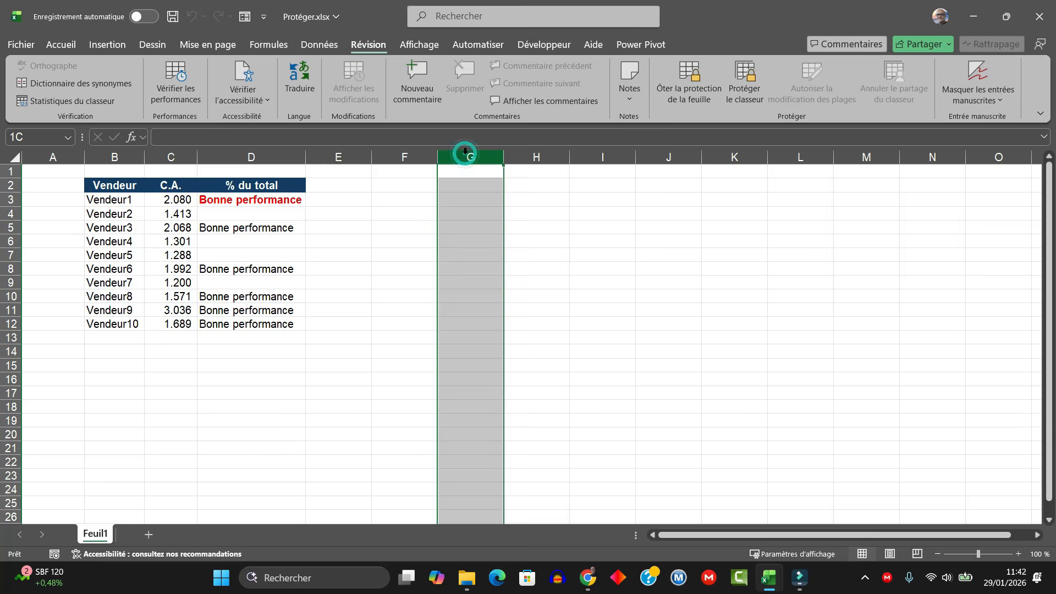
right_click(465, 155)
click(517, 333)
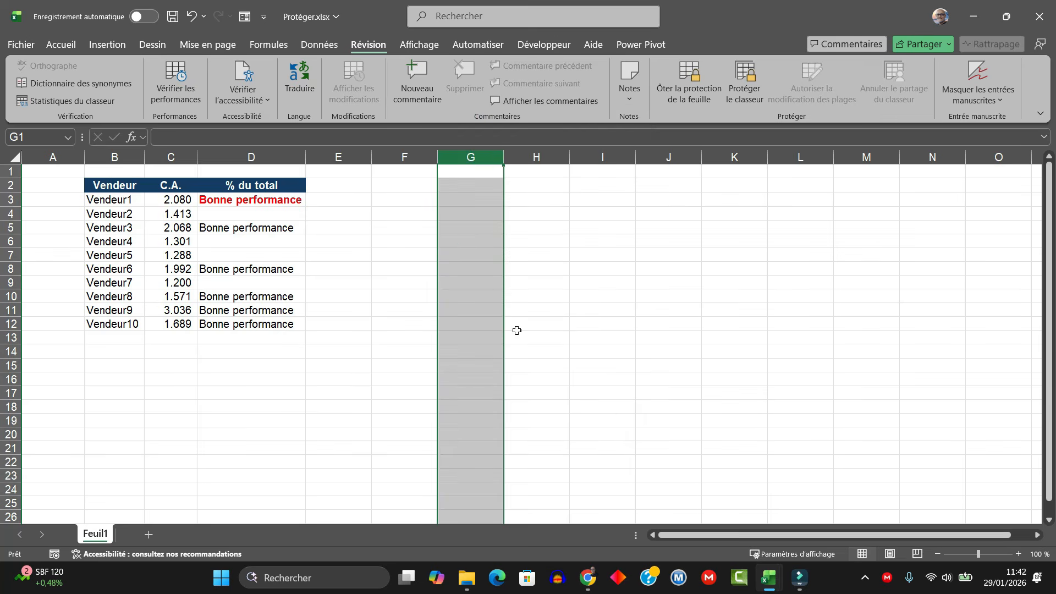
click(465, 253)
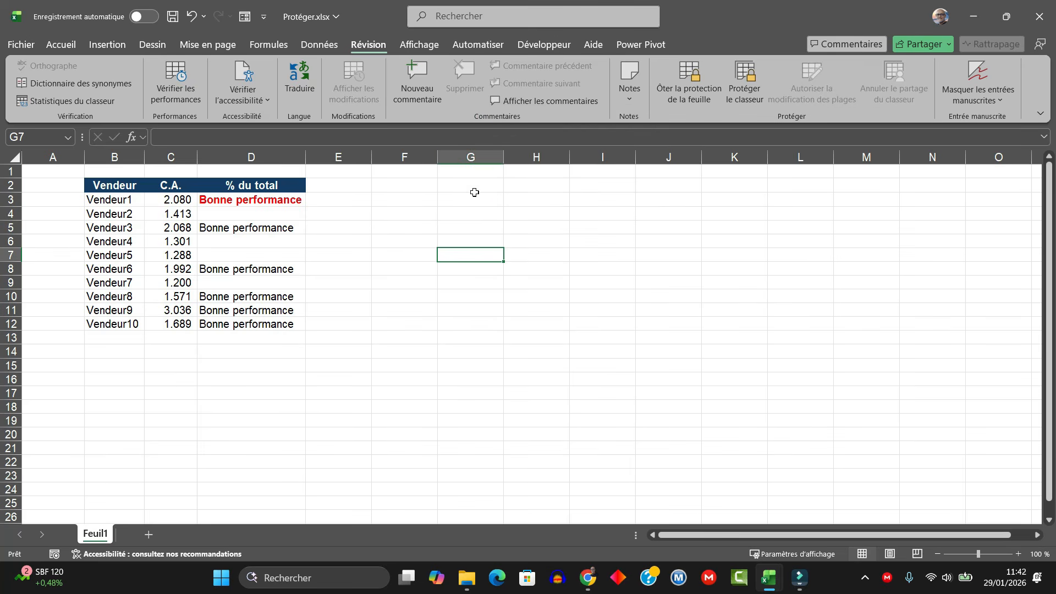
click(10, 268)
right_click(10, 269)
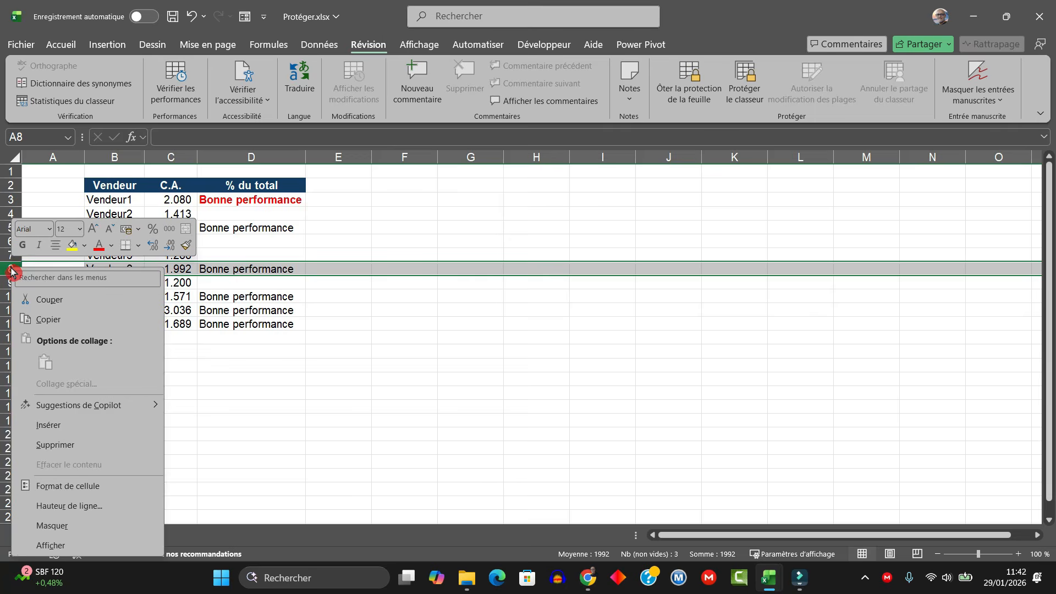
click(75, 450)
click(622, 335)
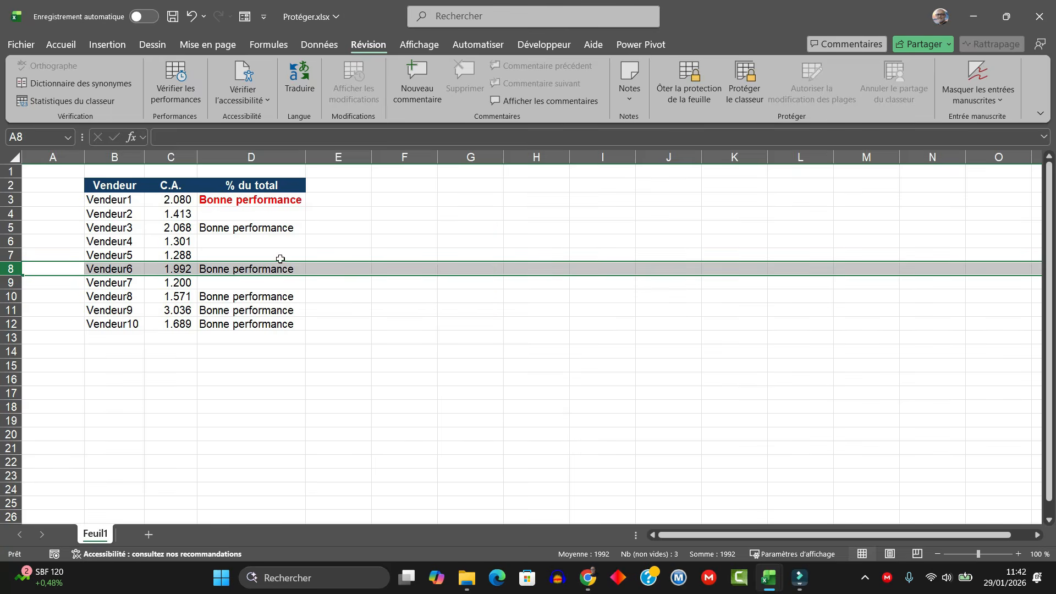
click(247, 271)
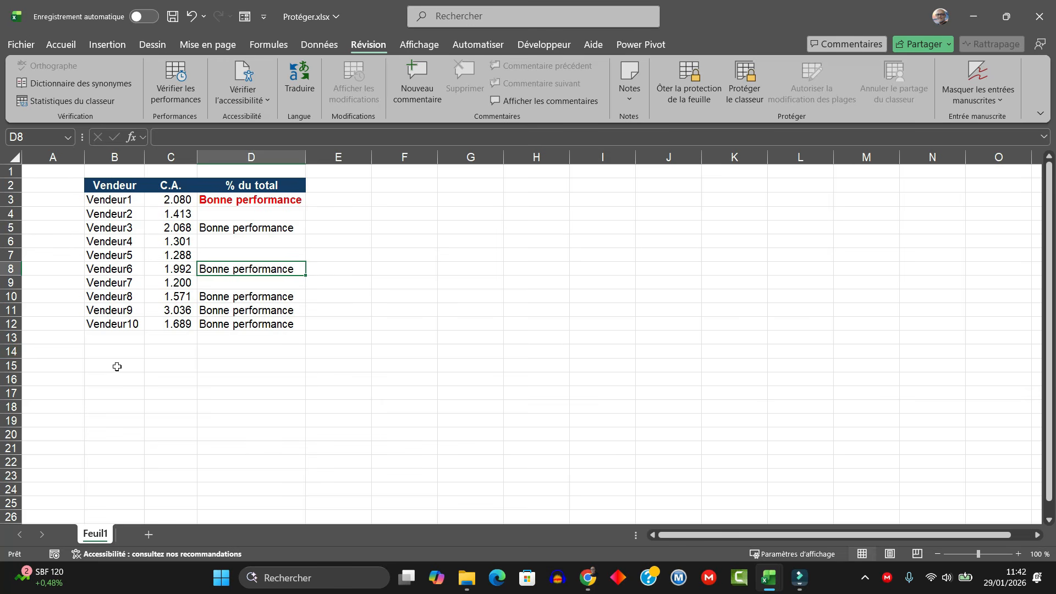
click(105, 382)
text(0000)
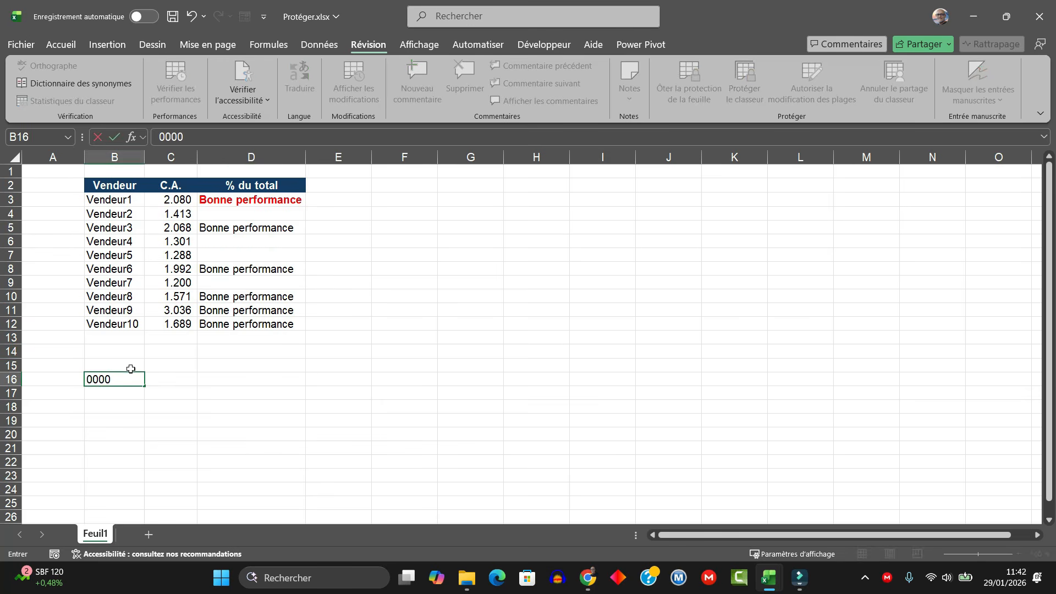
key(Return)
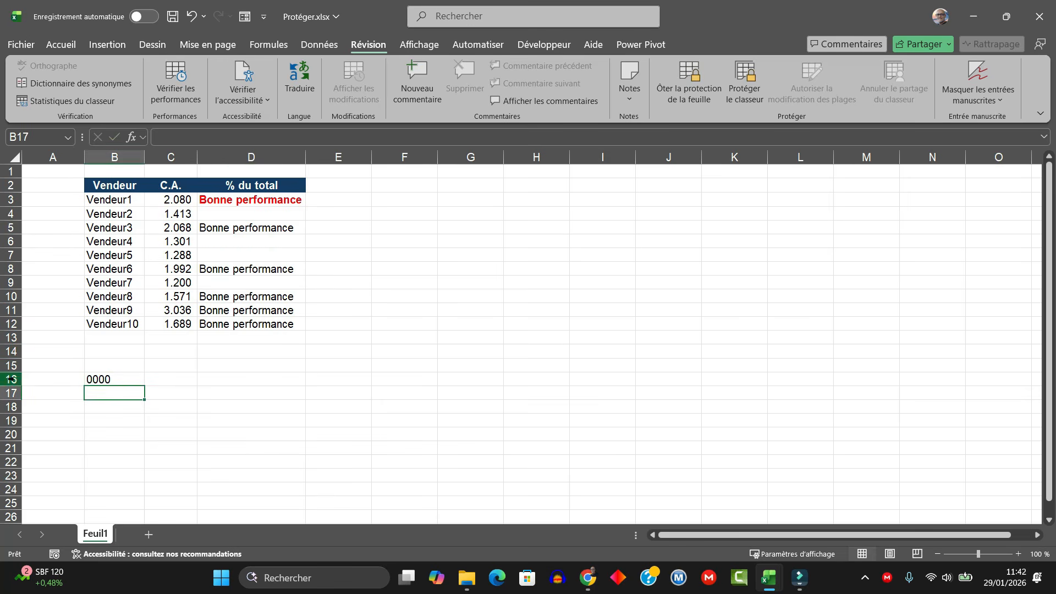
click(11, 379)
right_click(11, 379)
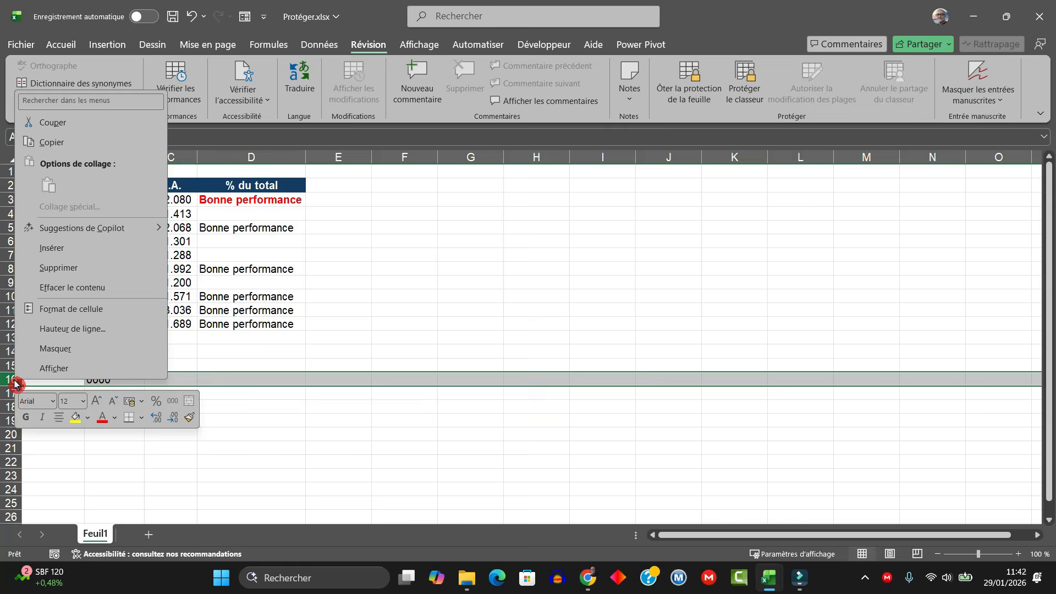
click(53, 269)
click(146, 348)
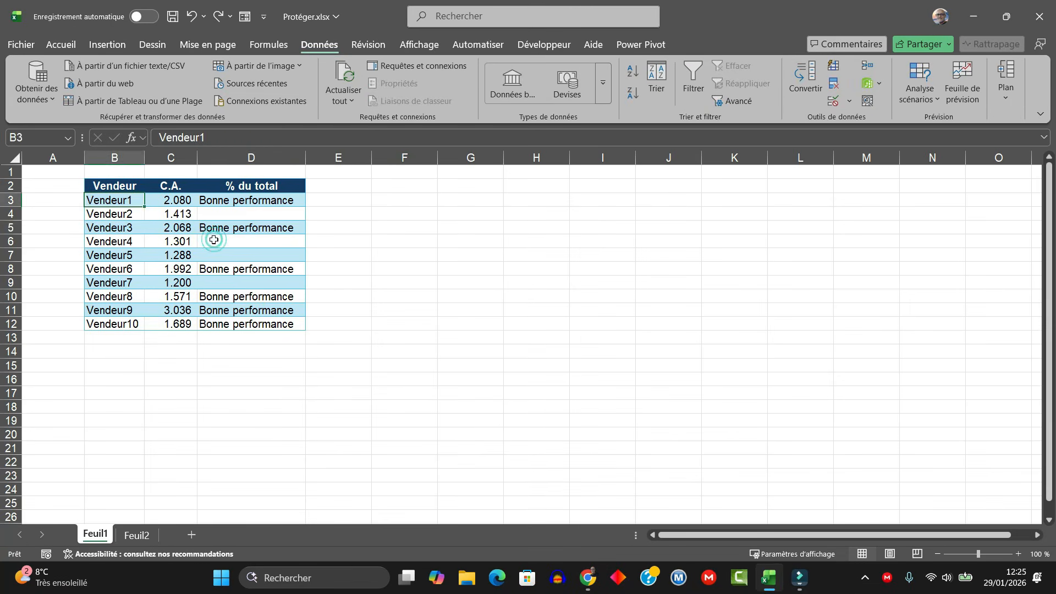
Step: Re-protect the sheet with Tri kept checked and Utiliser le filtre automatique unchecked
click(202, 234)
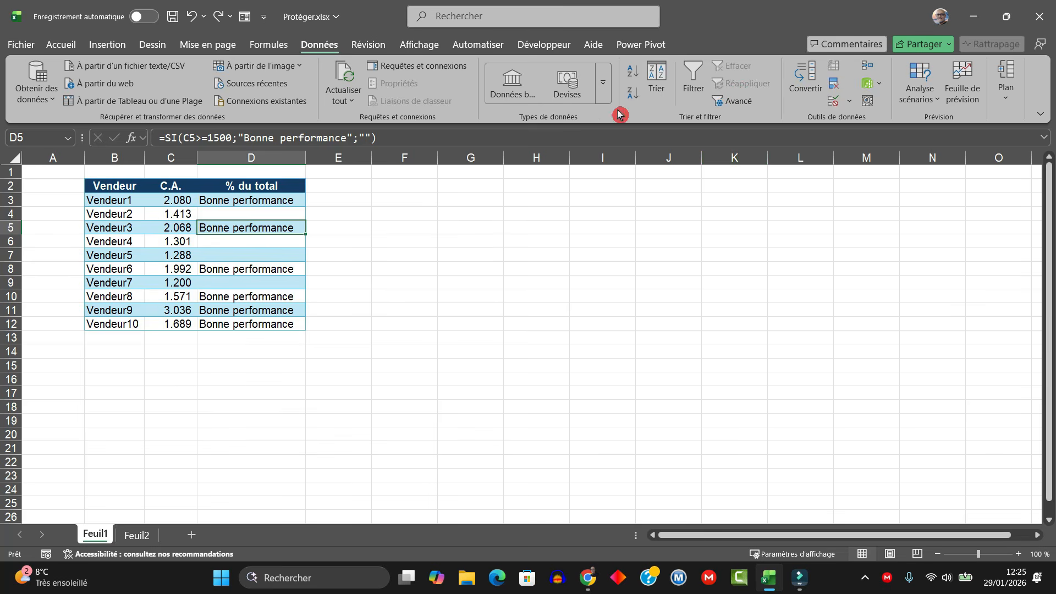
click(369, 44)
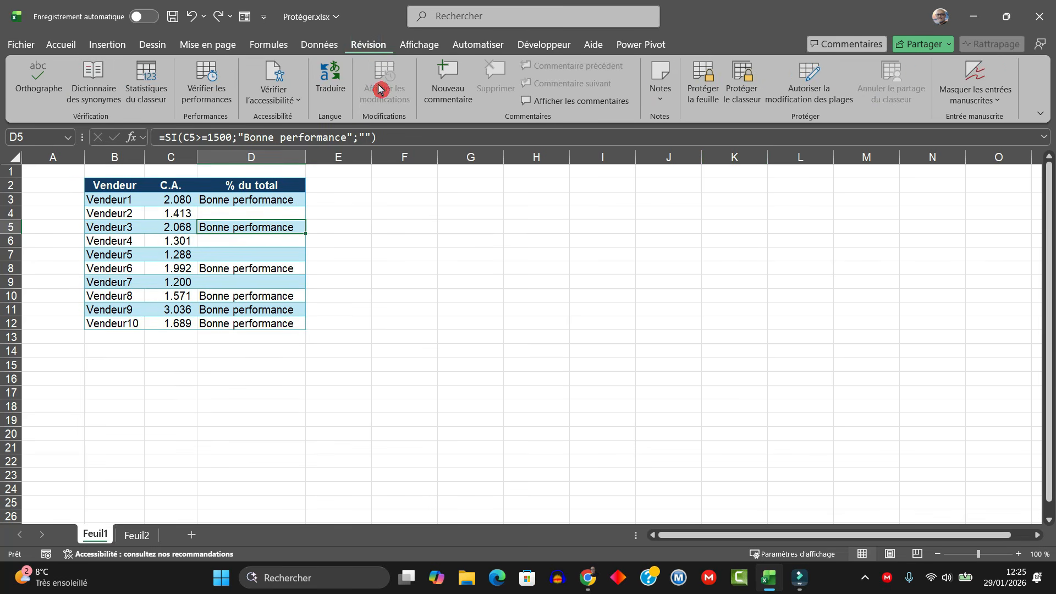
click(720, 92)
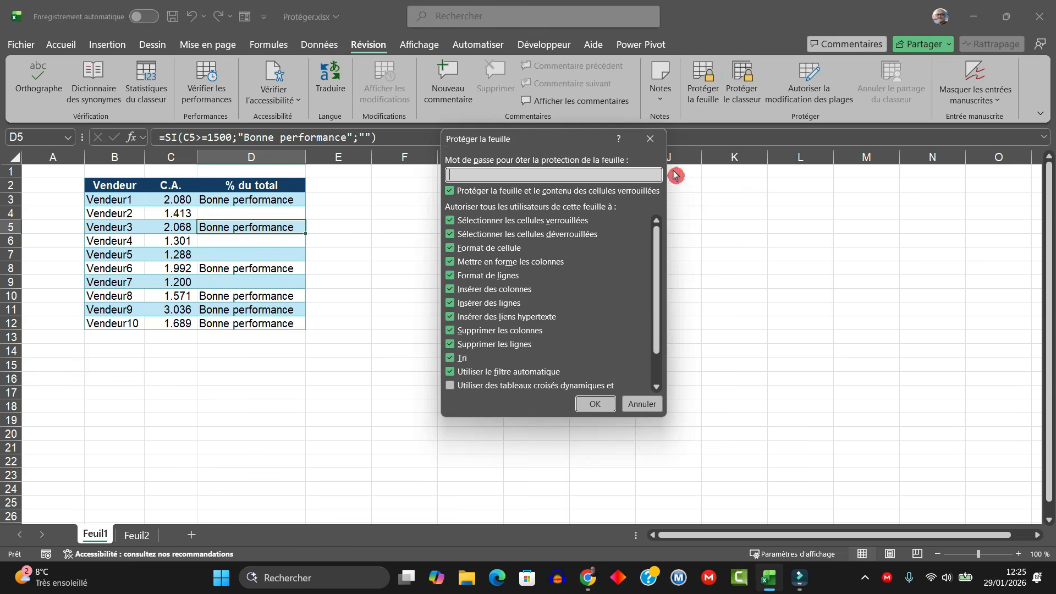
click(466, 372)
click(456, 359)
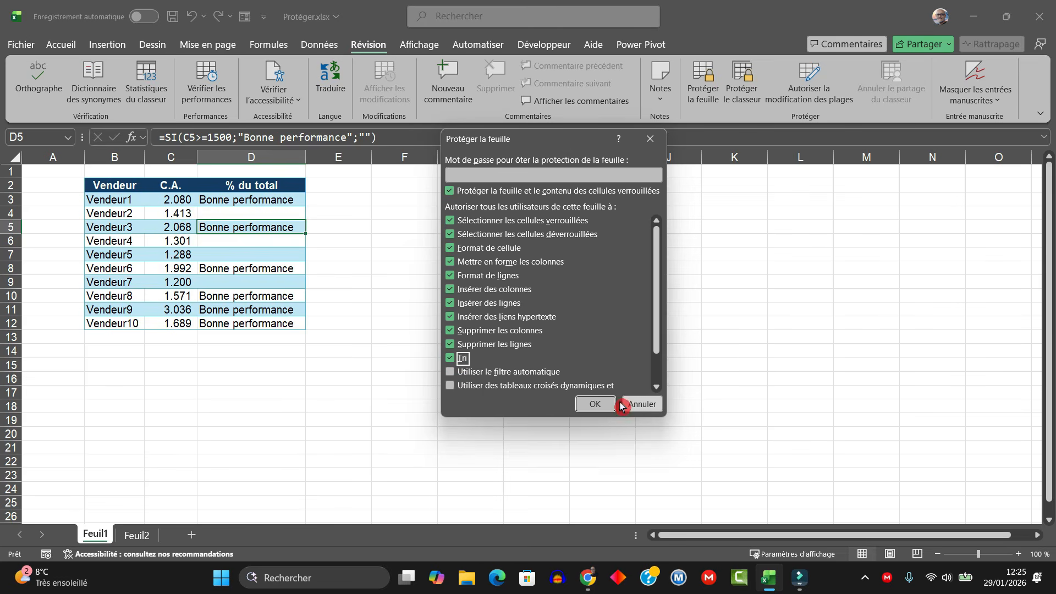
click(596, 406)
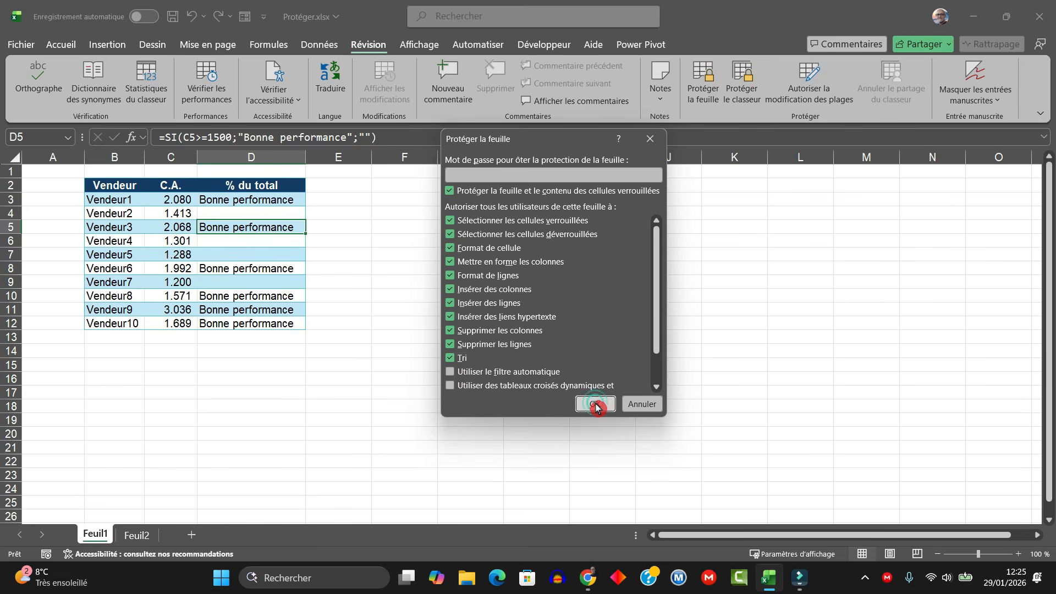
click(262, 199)
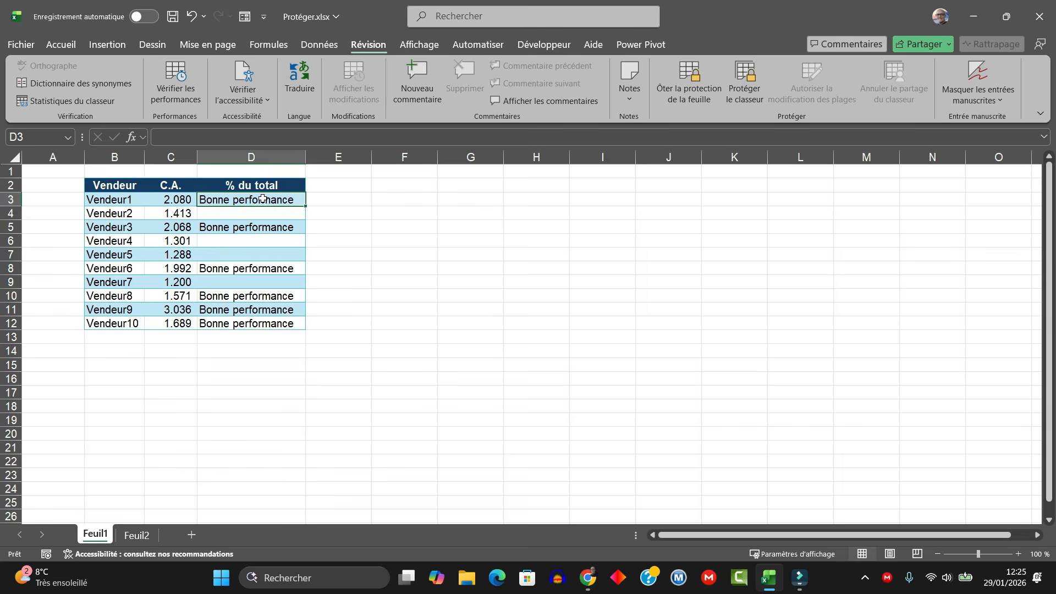
Step: Sort the Vendeur and C.A. data alphabetically A to Z by Vendeur
drag(262, 199, 263, 323)
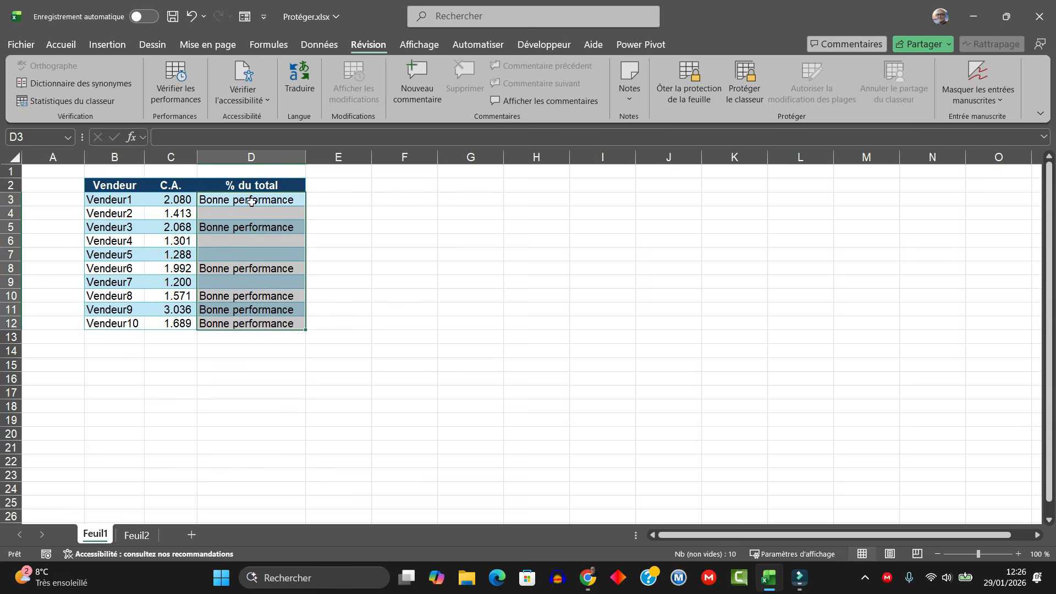
drag(251, 201, 253, 310)
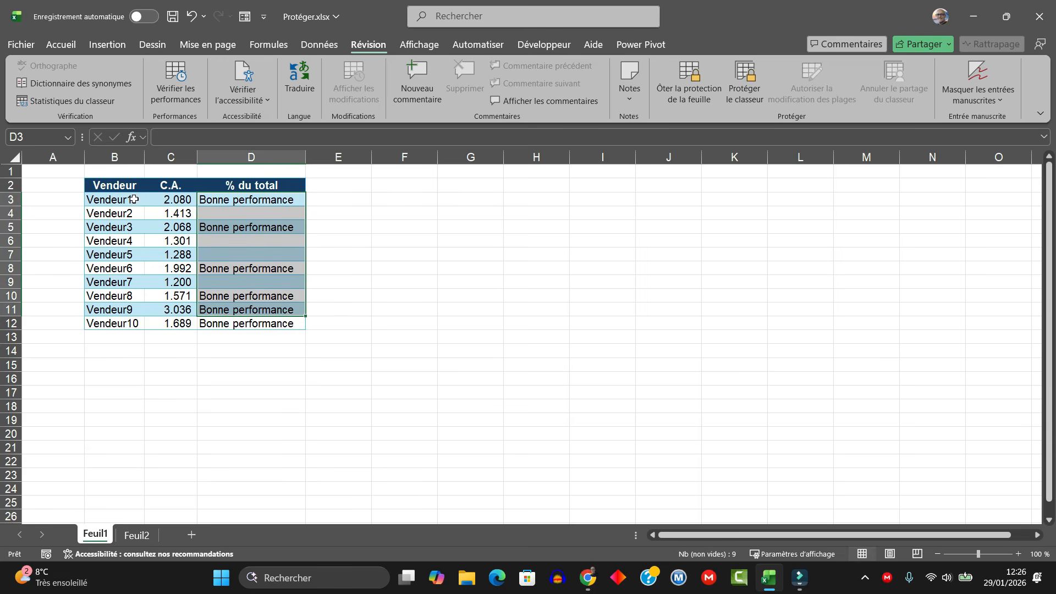
drag(111, 187, 165, 323)
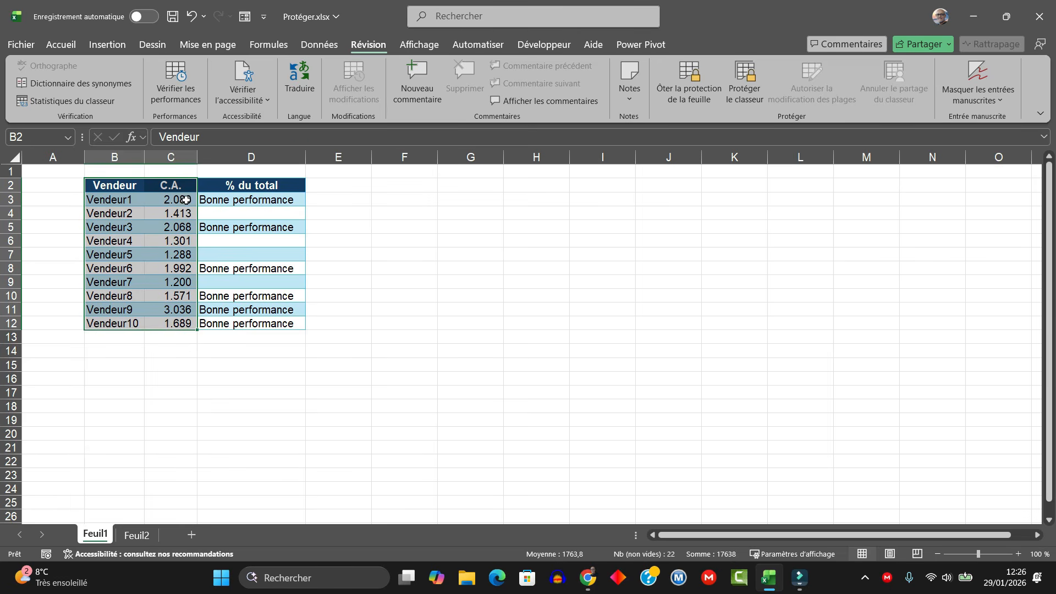
click(319, 44)
click(632, 78)
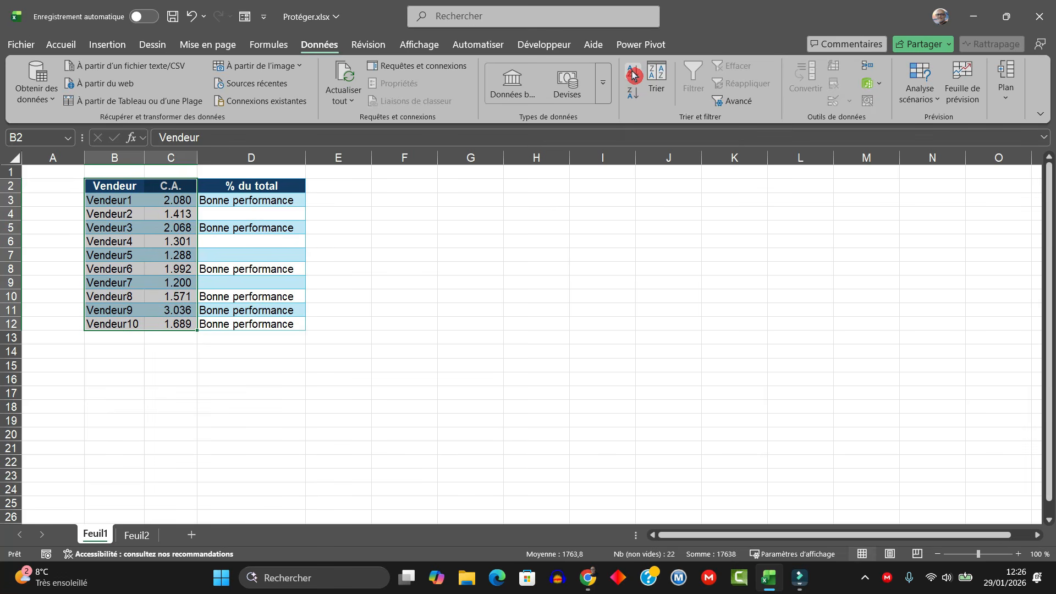
click(633, 75)
Step: Undo the alphabetical sort and select the Vendeur and C.A. data B2:C12
click(110, 205)
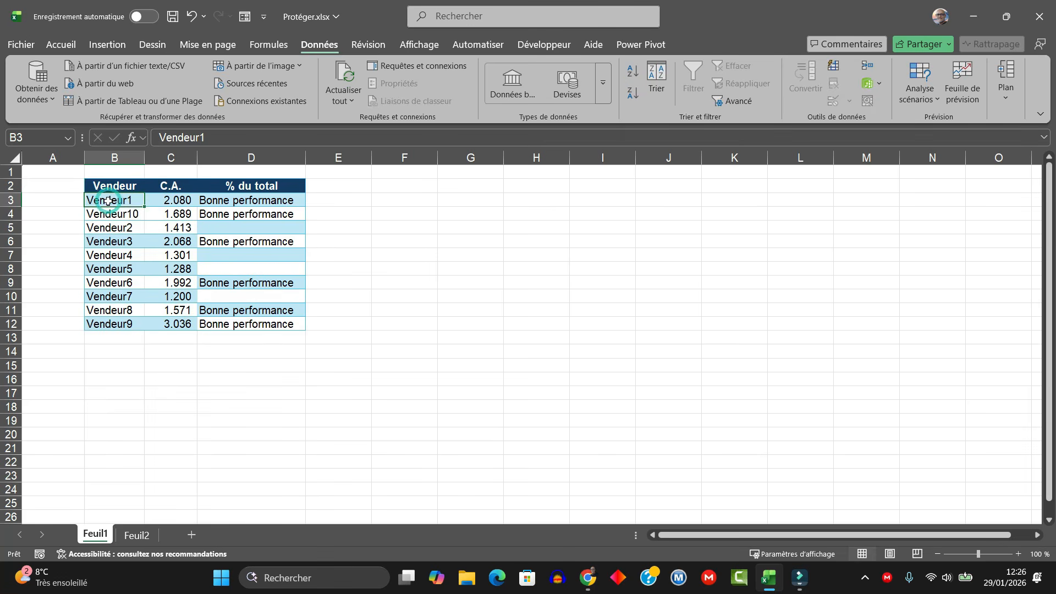
click(264, 201)
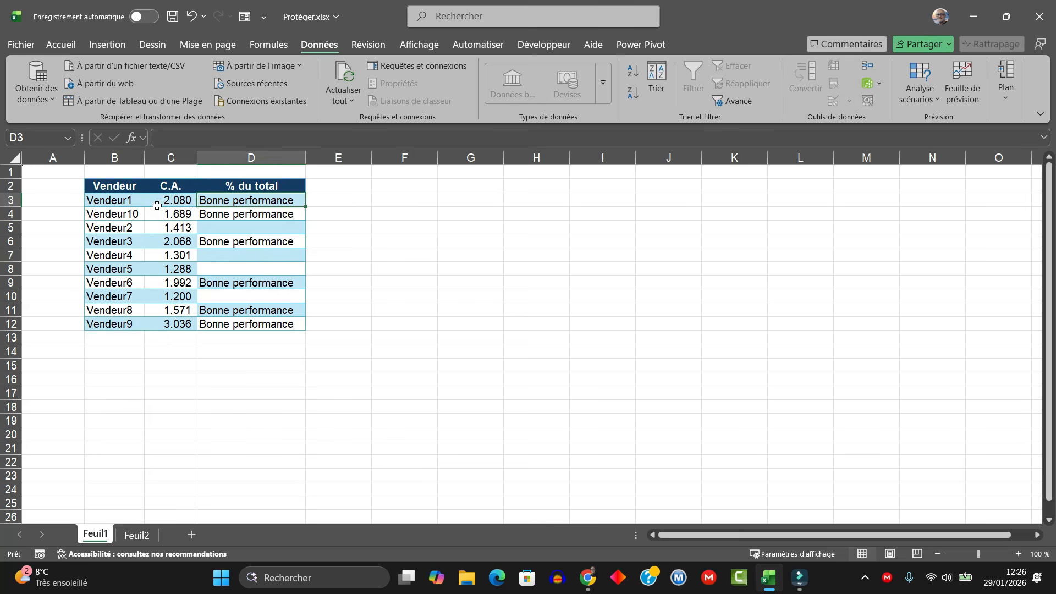
key(ctrl+z)
click(120, 204)
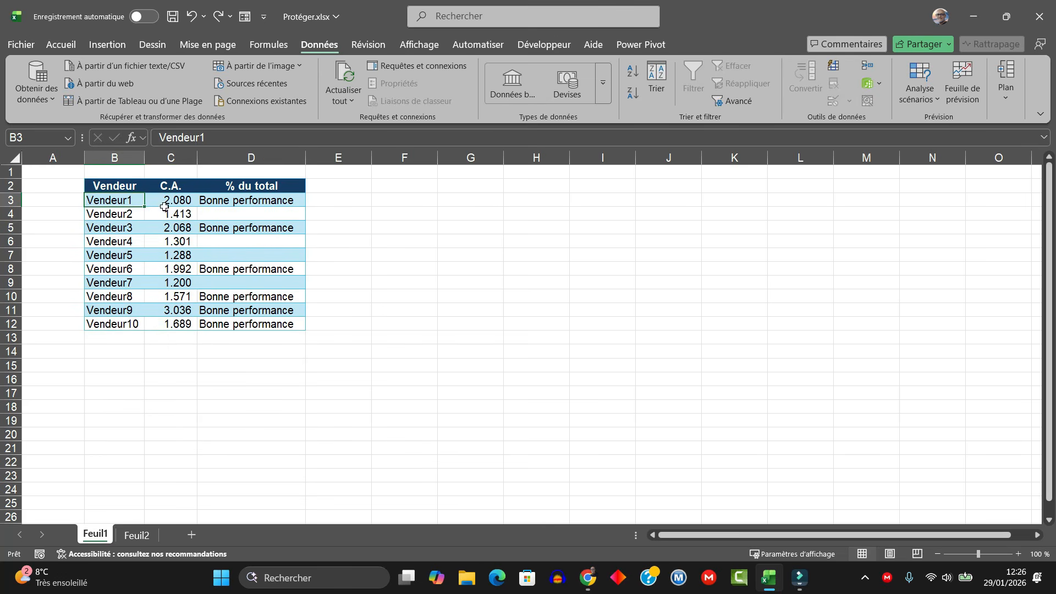
drag(128, 185, 174, 326)
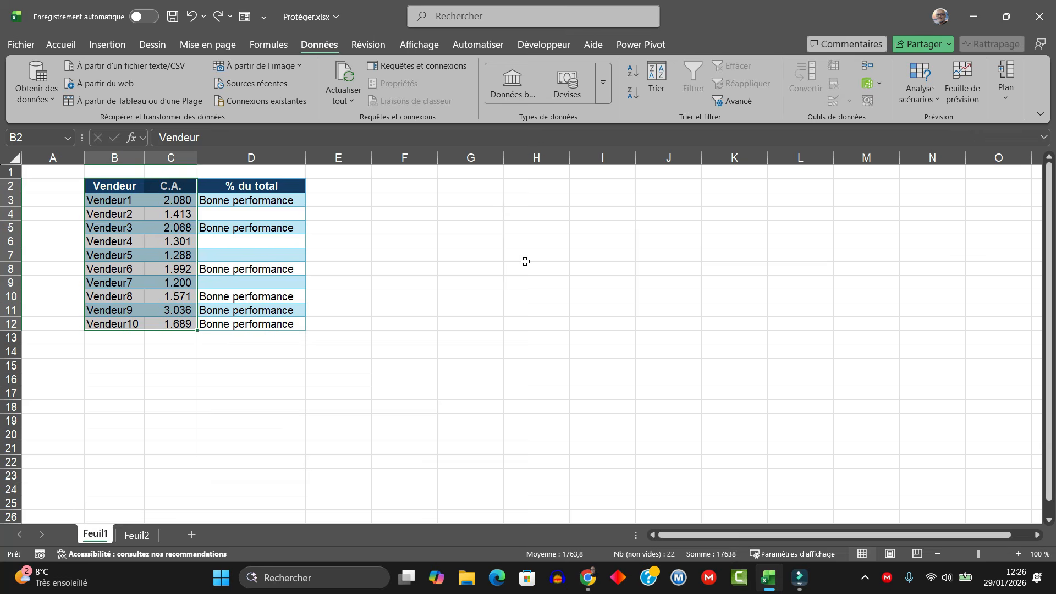
Step: Sort B2:C12 by C.A. from smallest to largest, putting Vendeur7 at 1.200 first
click(658, 77)
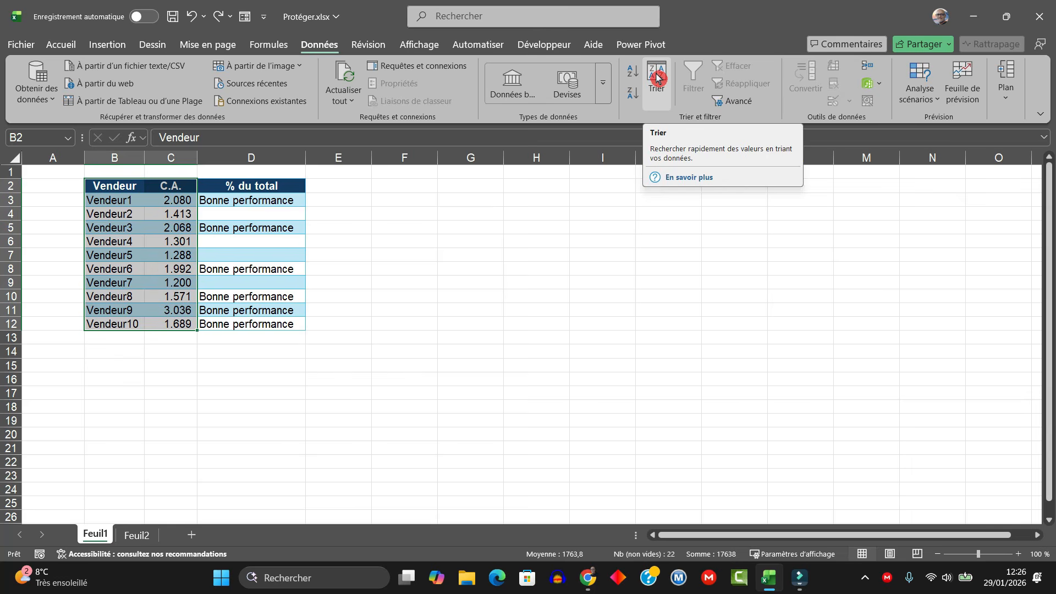
click(667, 79)
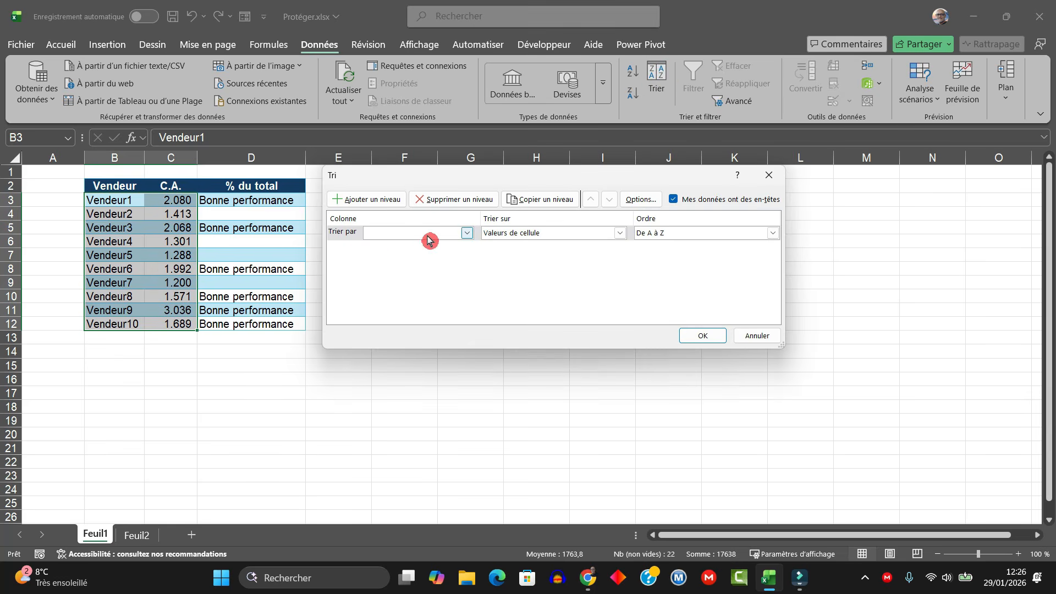
click(405, 235)
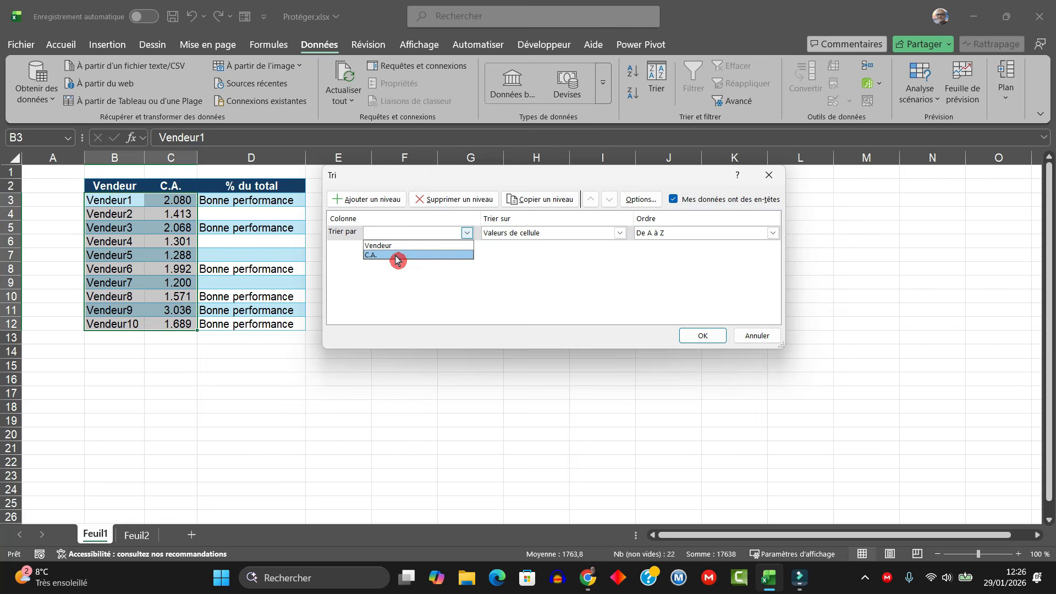
click(396, 256)
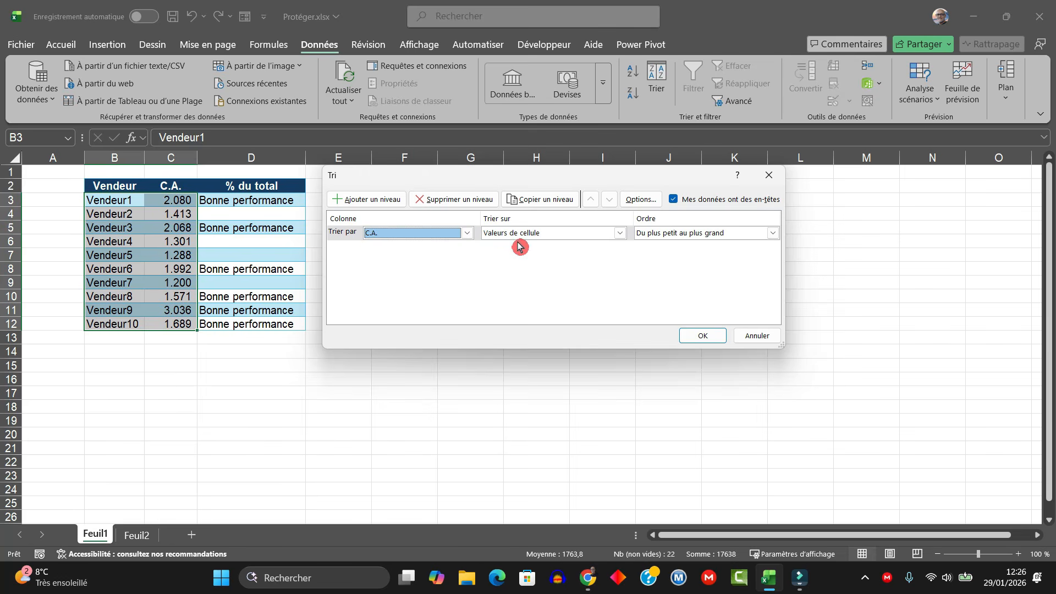
click(686, 237)
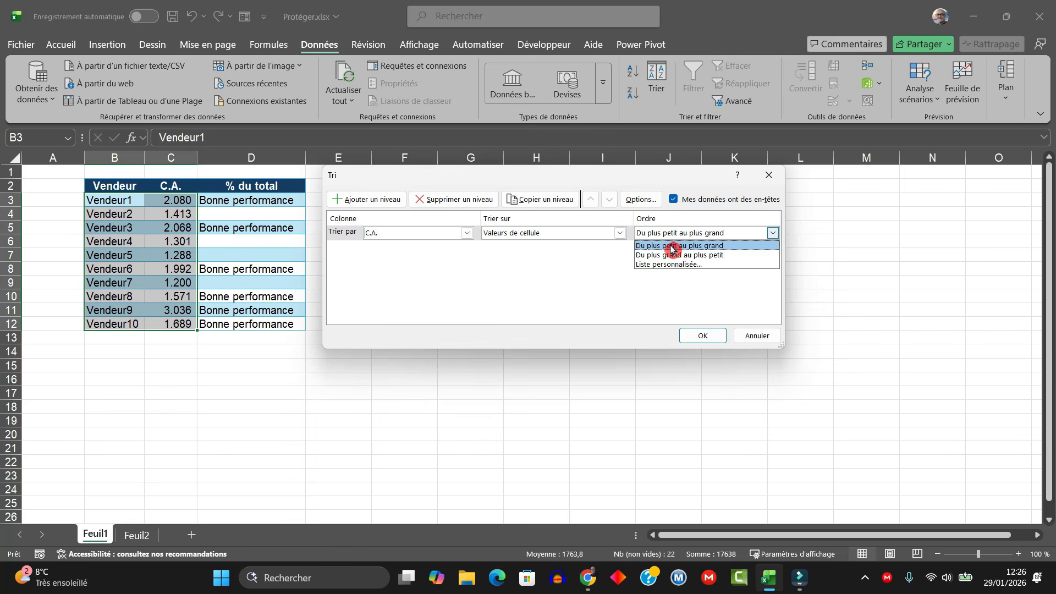
click(672, 247)
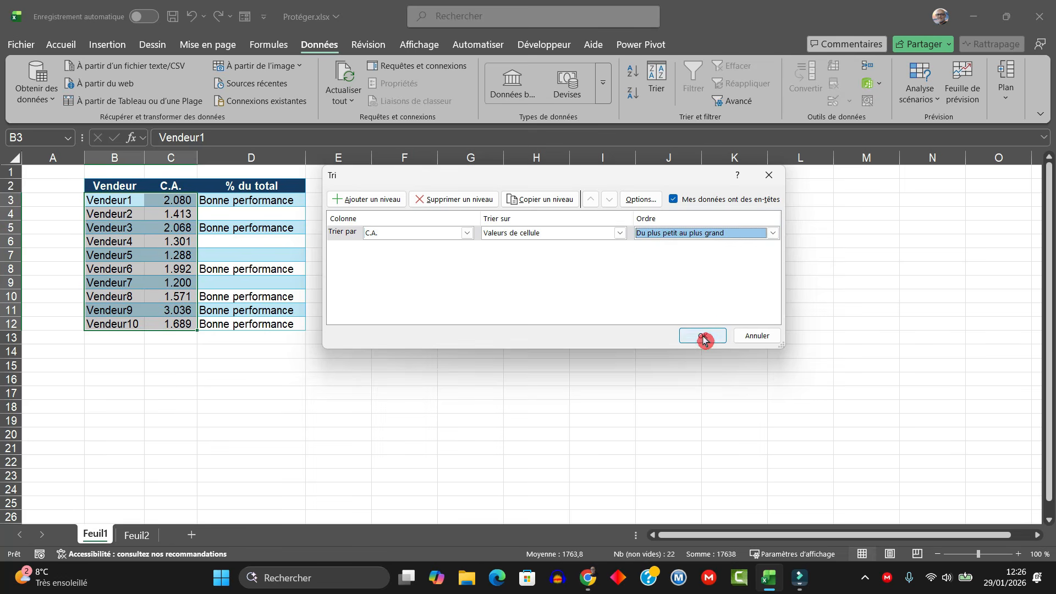
click(703, 336)
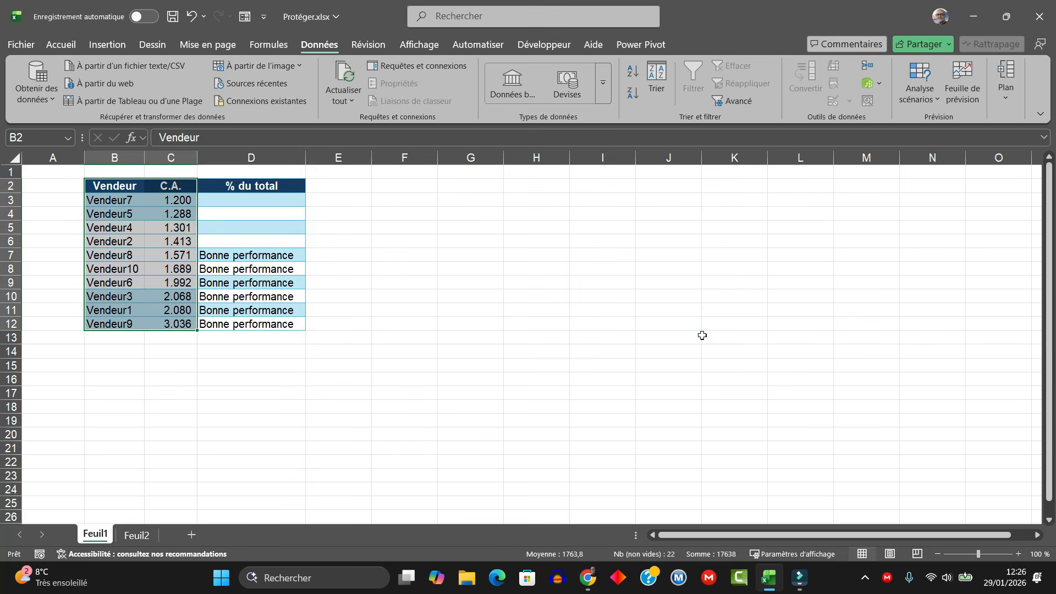
click(125, 223)
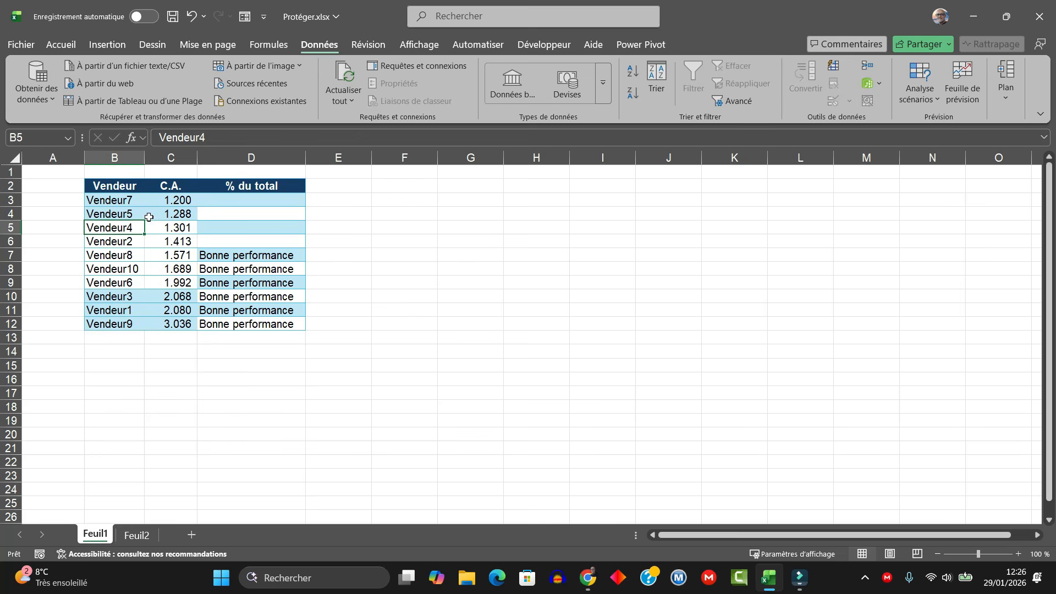
click(252, 200)
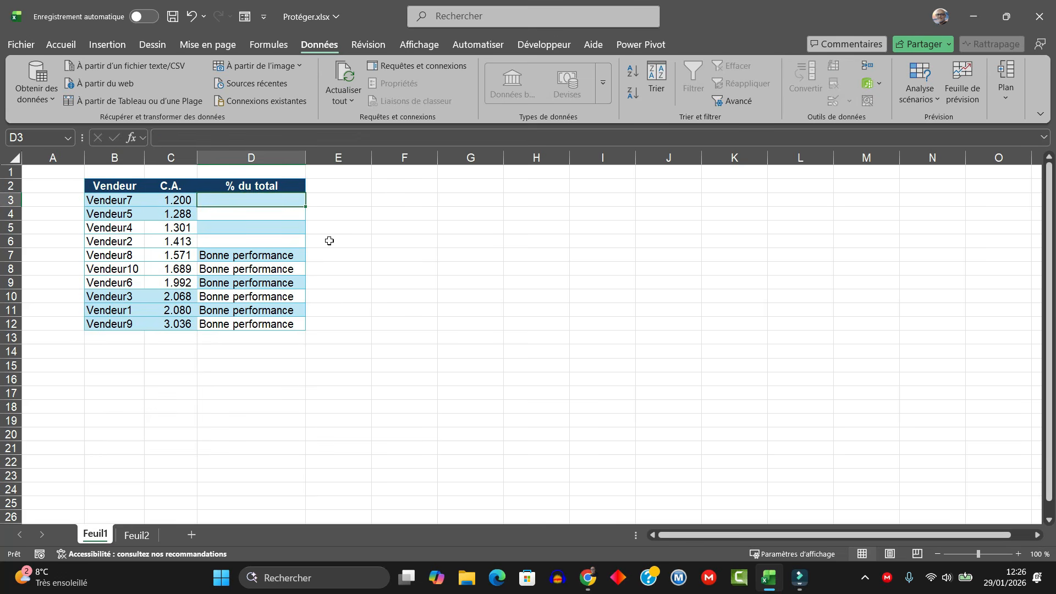
Step: Confirm D6 is locked by the protection warning, then undo the C.A. sort
double_click(269, 247)
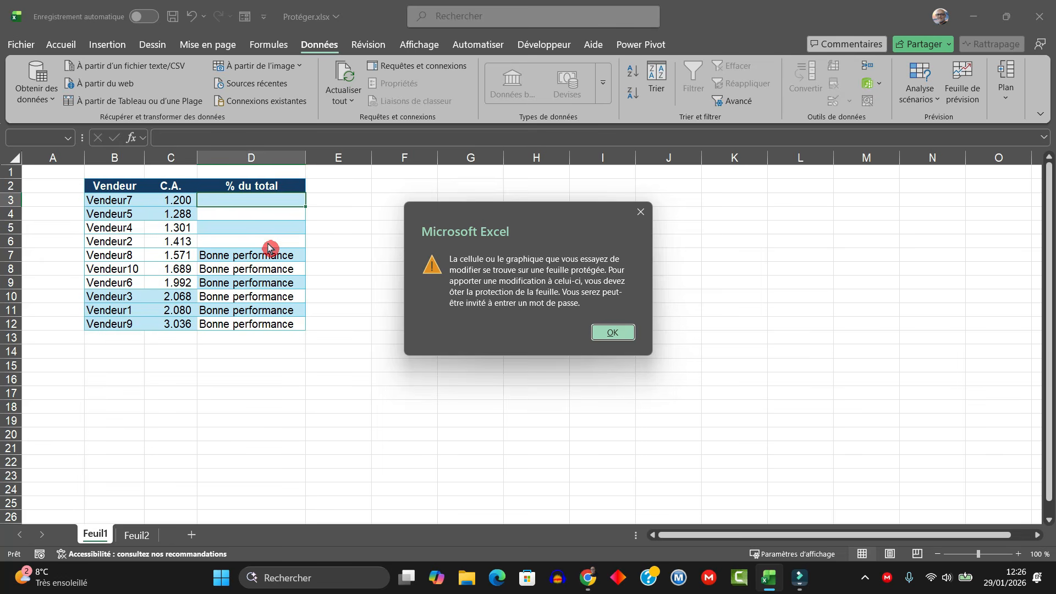
key(Return)
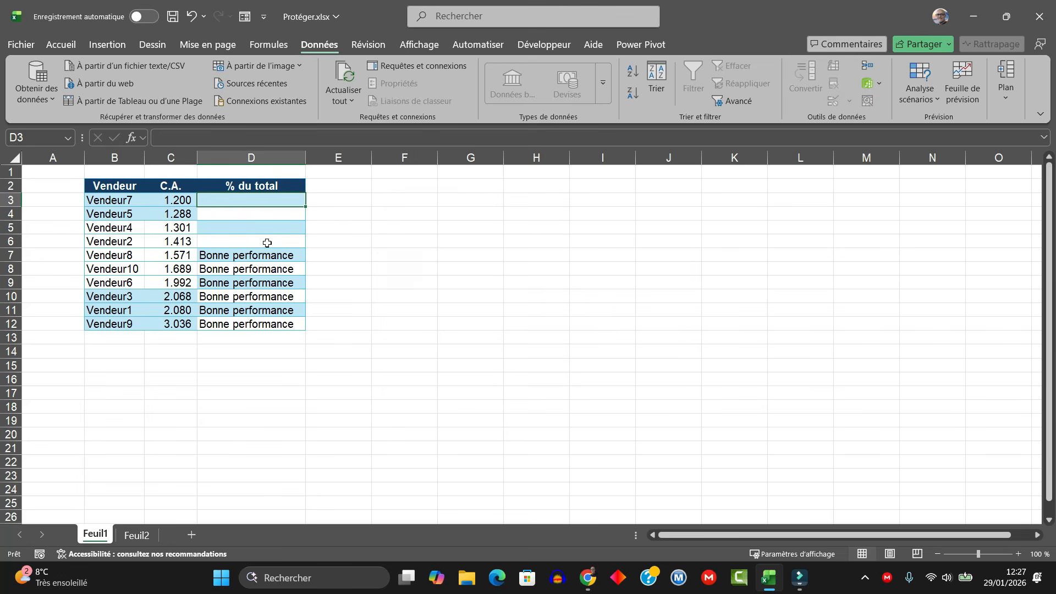
key(ctrl+z)
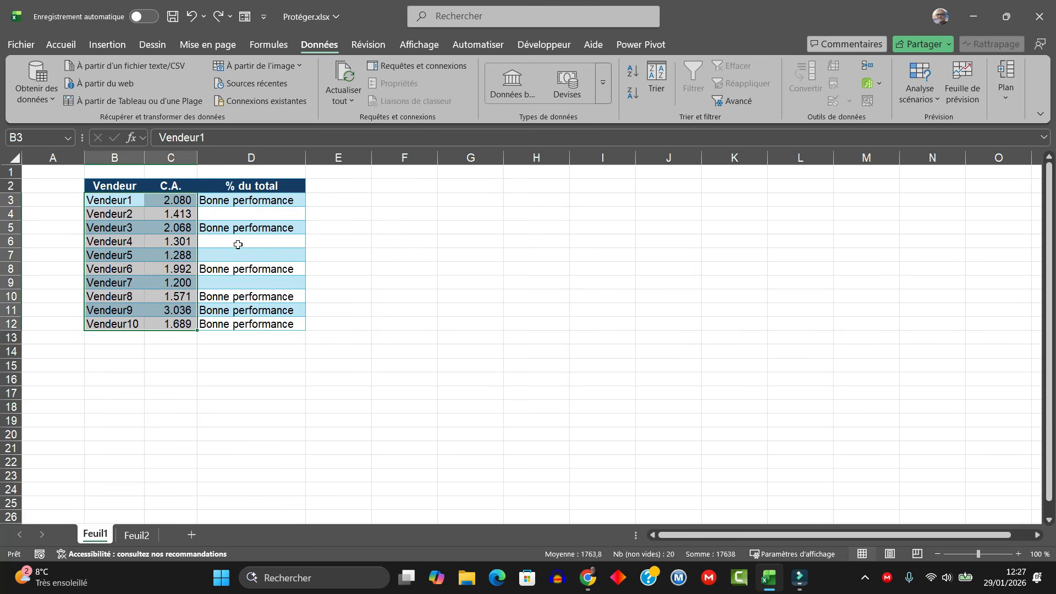
Step: Lift the sales sheet's protection with Ôter la protection de la feuille
click(238, 245)
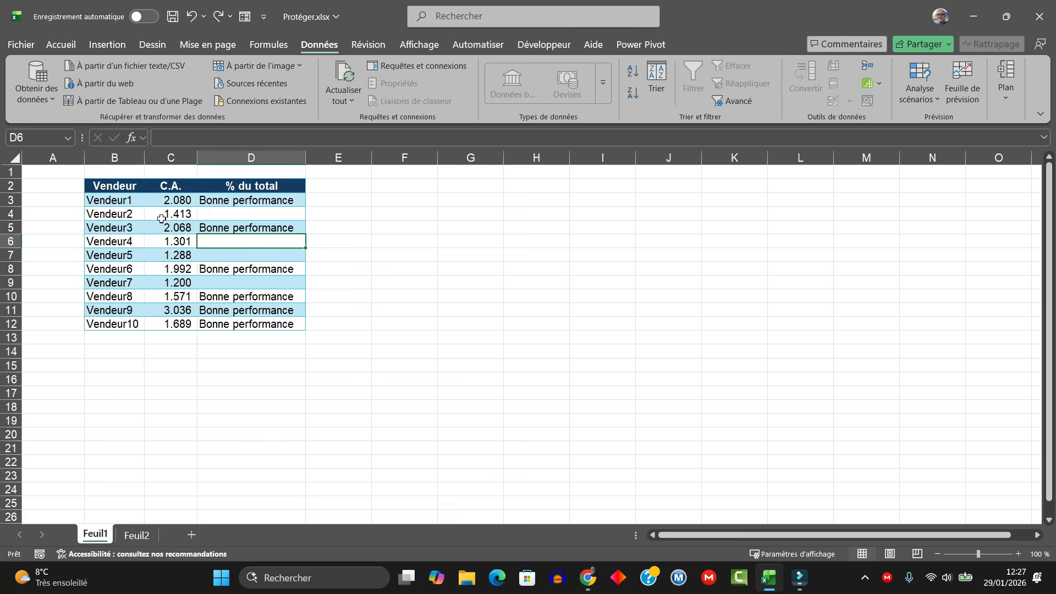
click(162, 226)
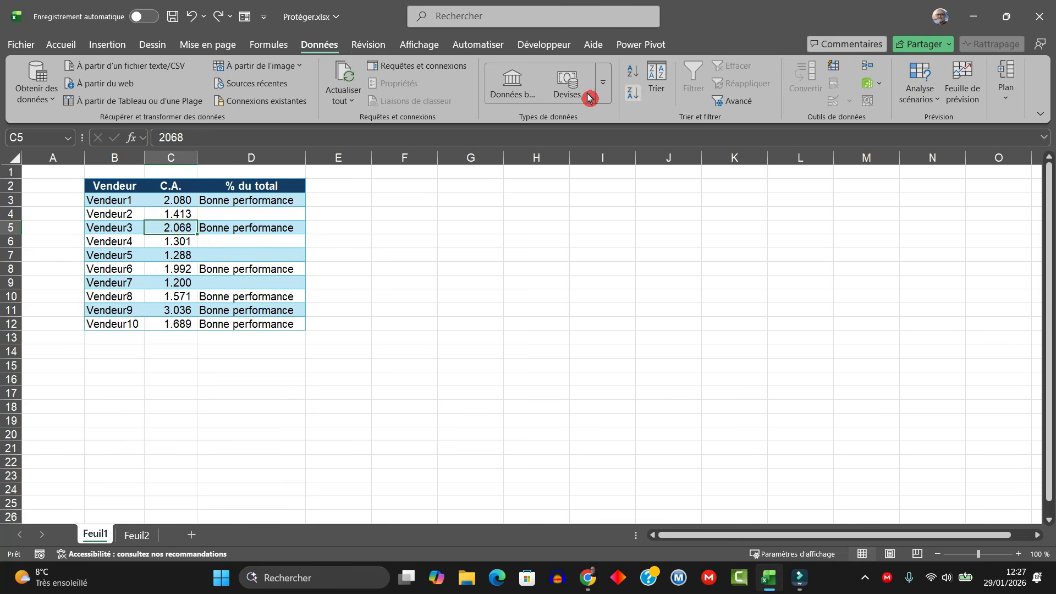
click(369, 45)
click(692, 88)
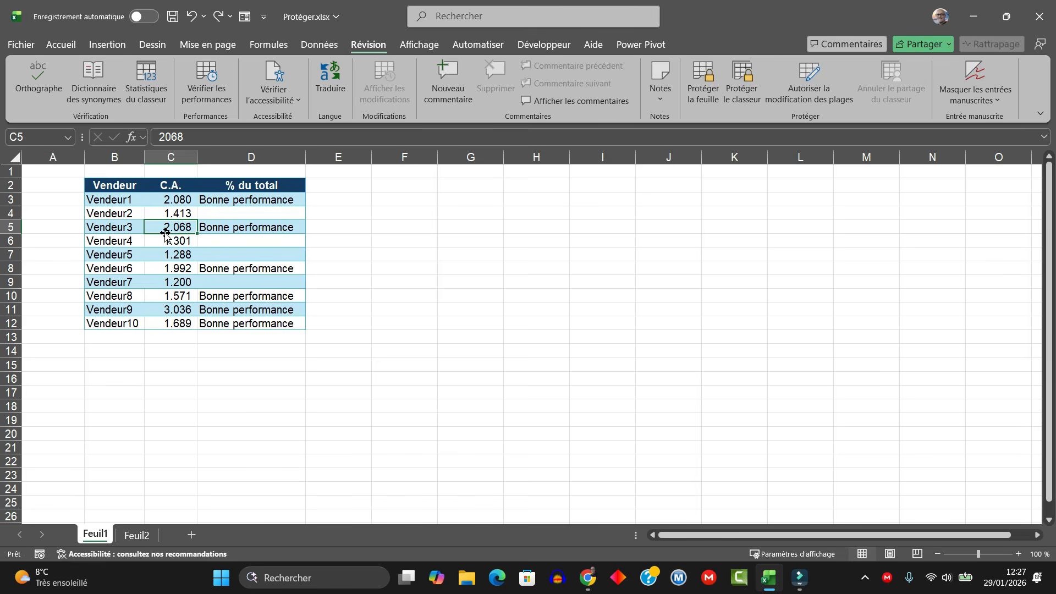
Step: Convert B2:D12 into table Tableau2 with headers and check the Vendeur filter list
key(ctrl+t)
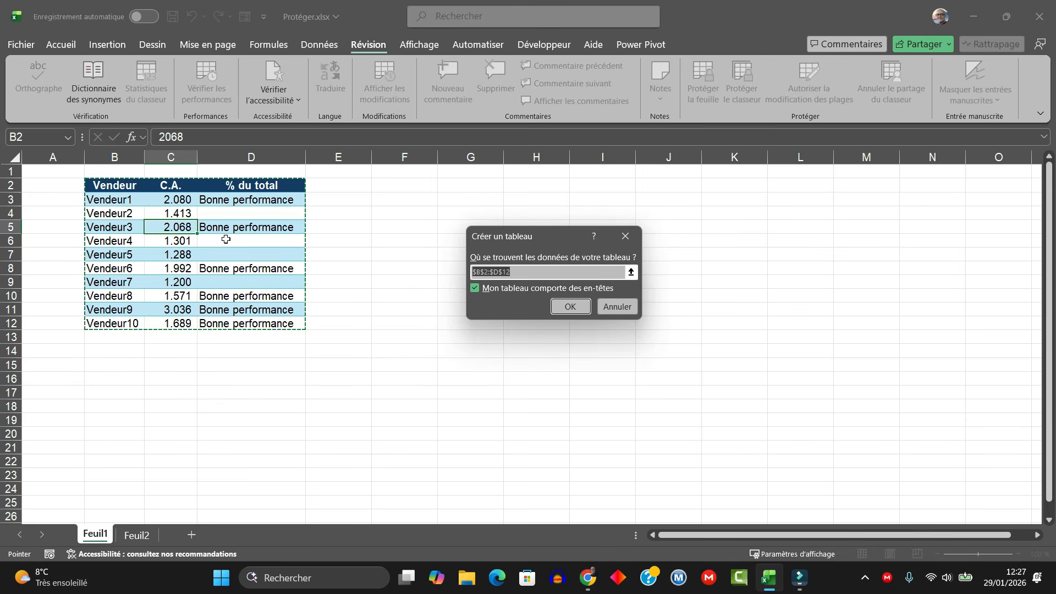
click(571, 307)
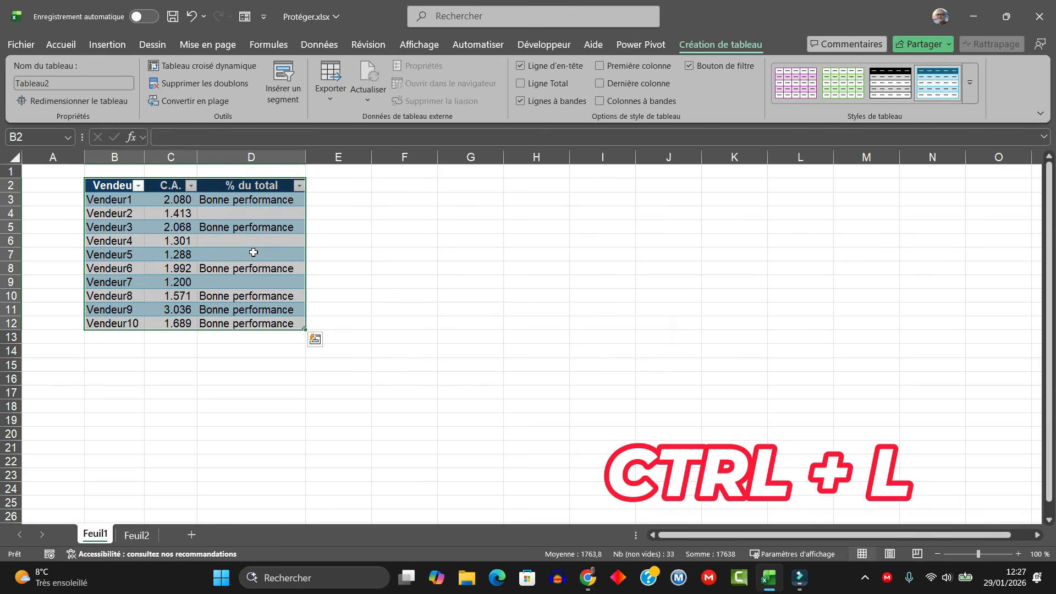
click(137, 186)
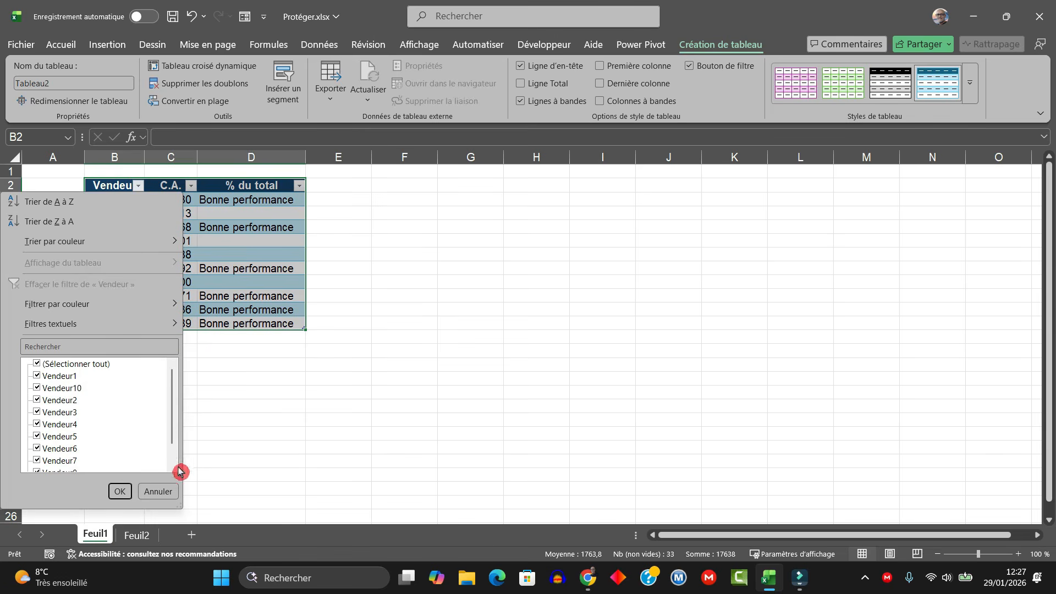
click(157, 491)
click(185, 240)
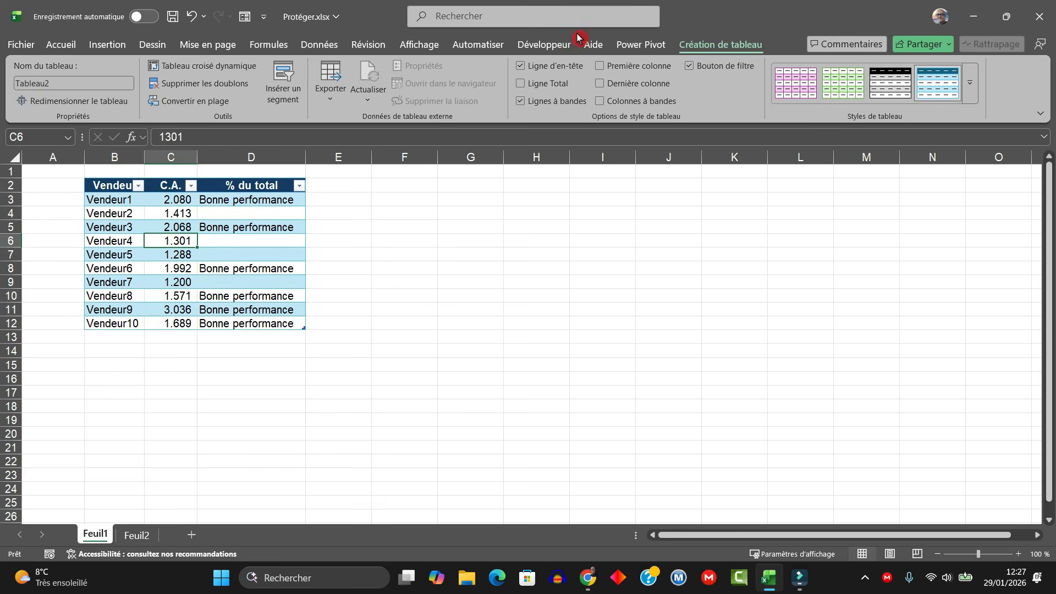
click(333, 46)
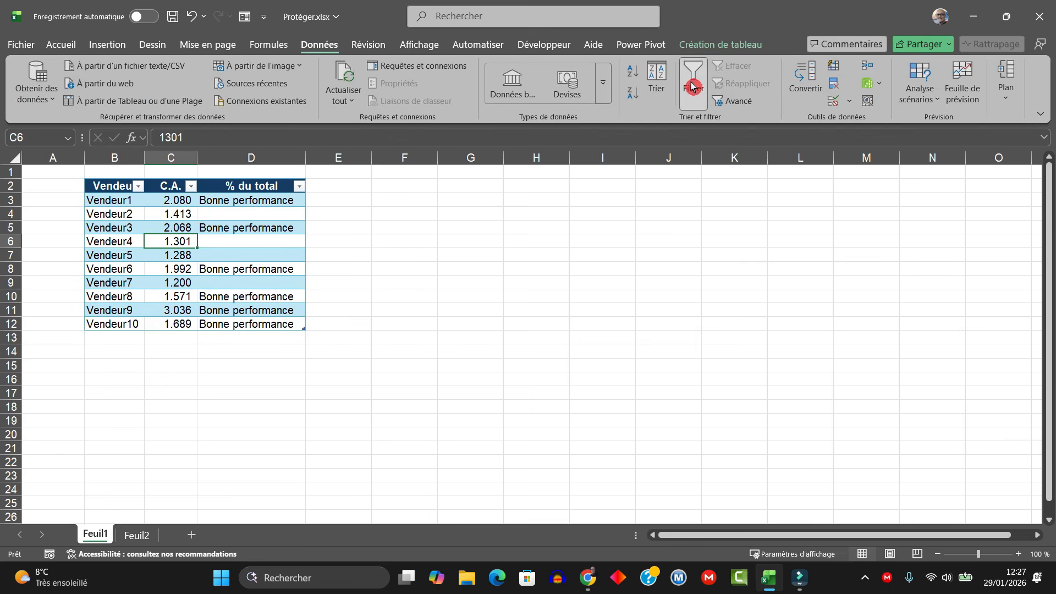
Step: Protect the sheet with autofilter use allowed
click(377, 46)
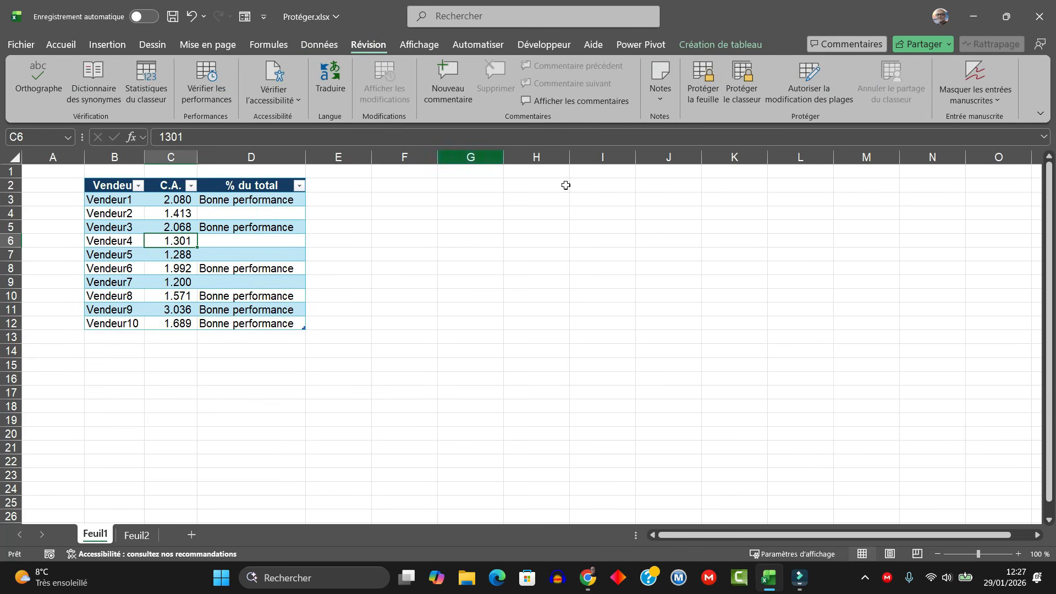
click(703, 80)
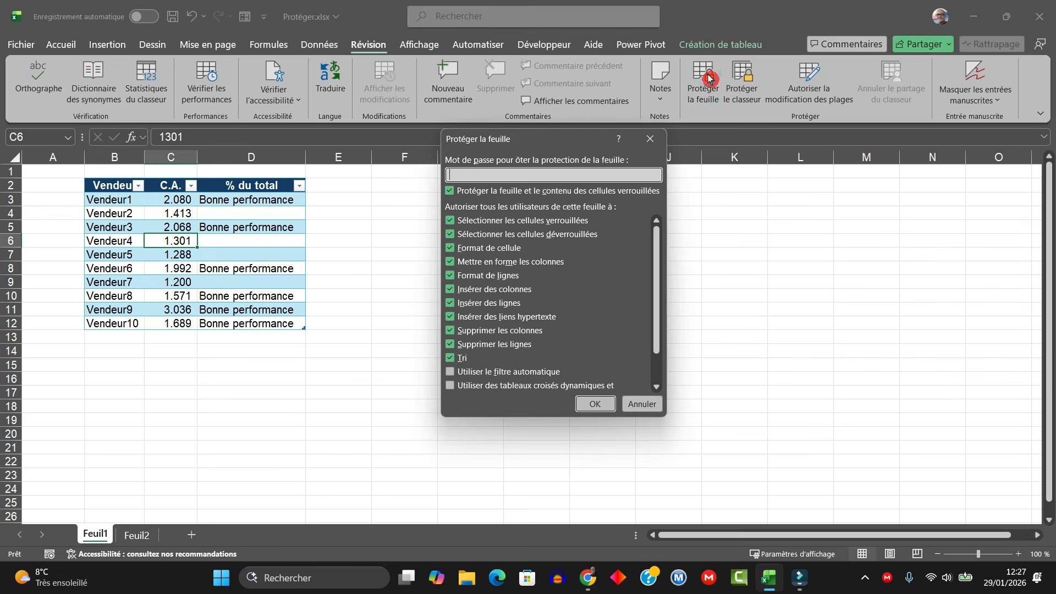
click(452, 375)
click(598, 402)
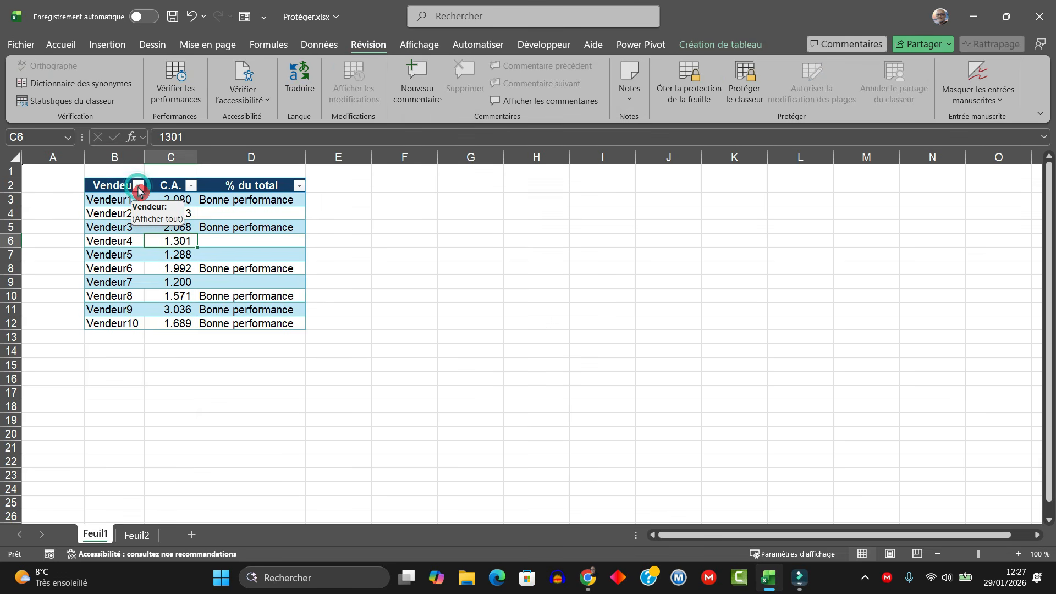
click(110, 226)
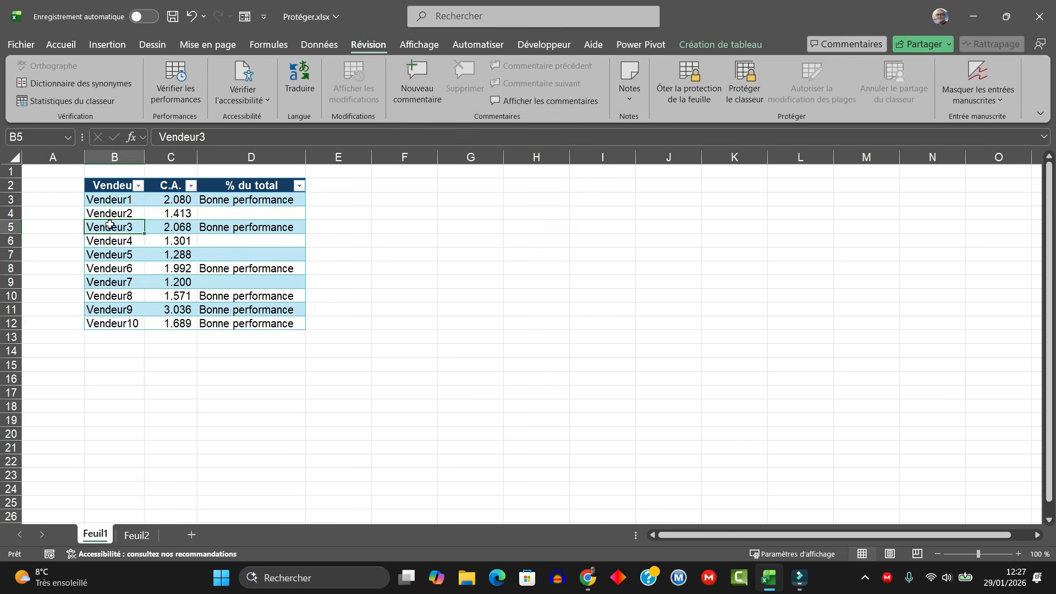
Step: Unprotect and re-protect the sheet with autofilter allowed, then test editing D3
click(688, 80)
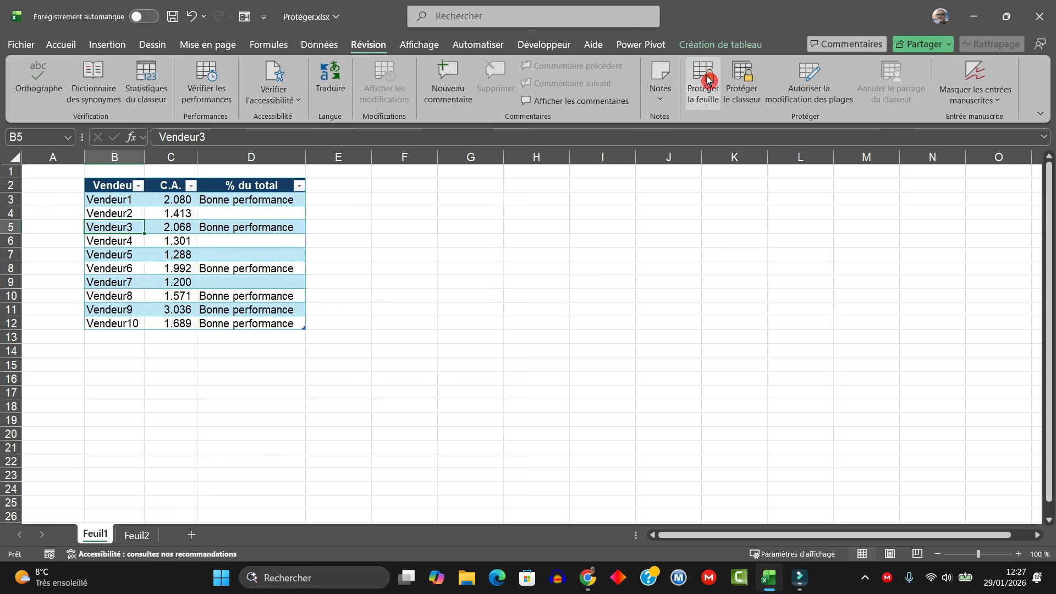
click(708, 81)
click(477, 353)
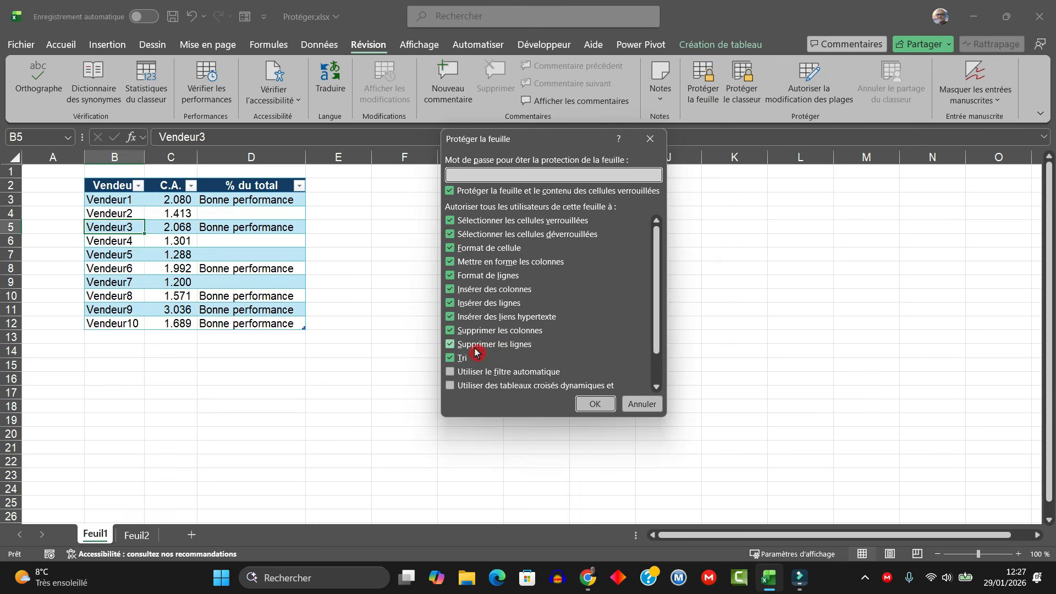
click(451, 373)
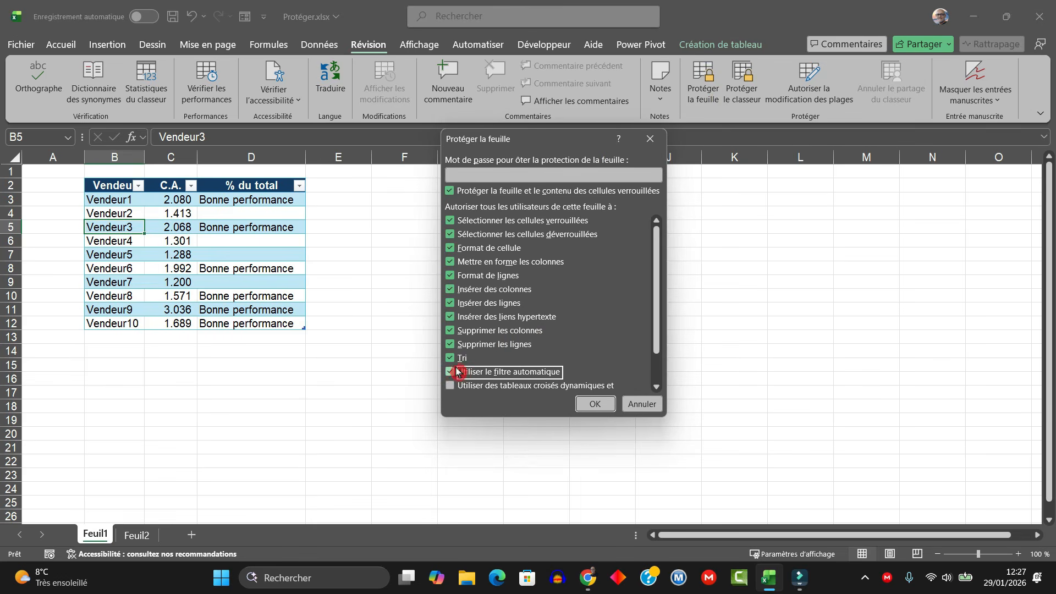
click(594, 409)
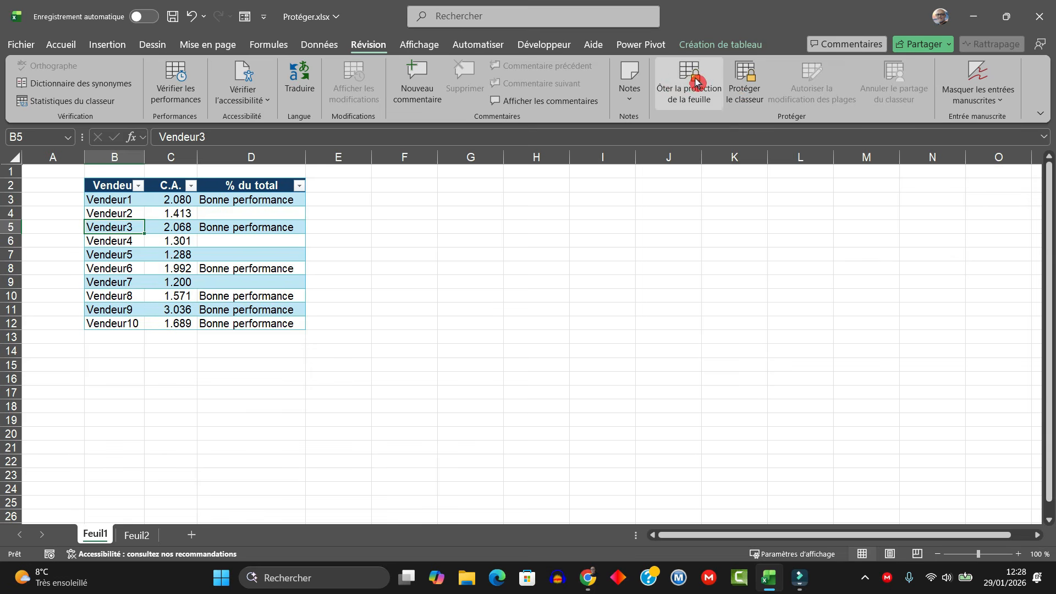
click(280, 203)
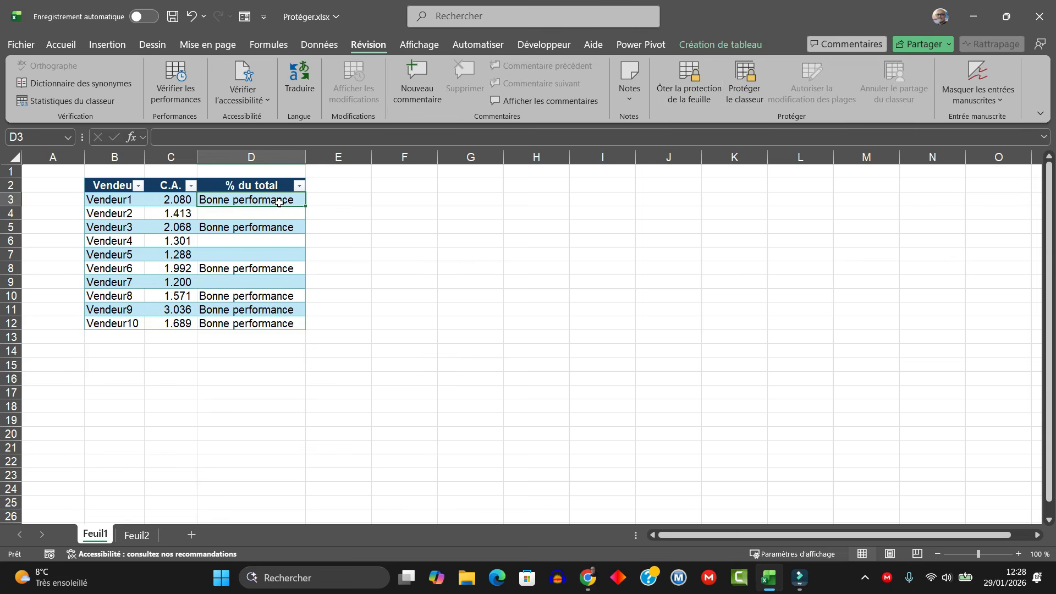
double_click(281, 206)
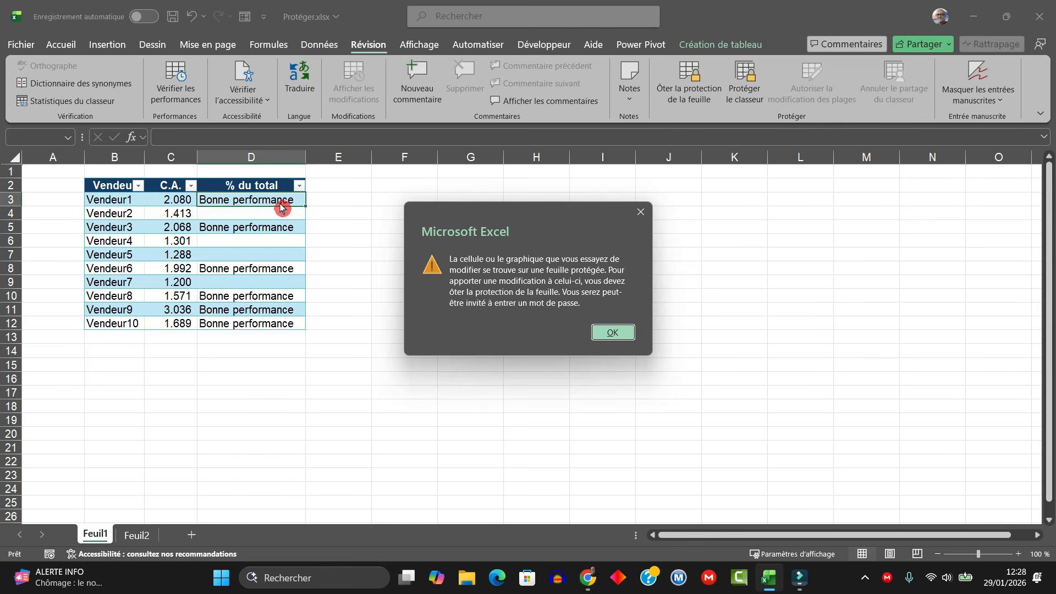
key(Return)
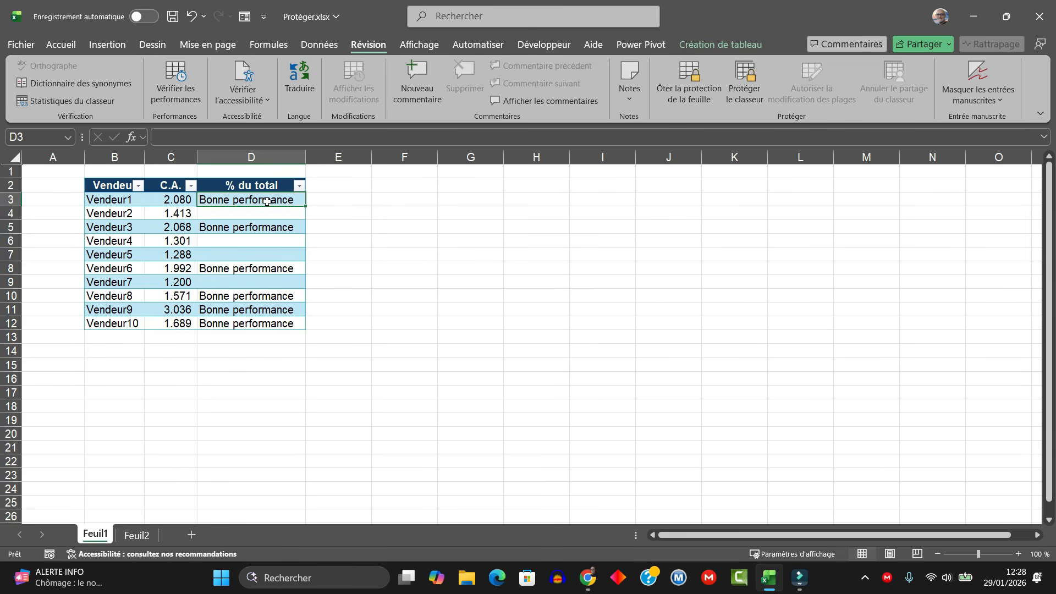
click(138, 187)
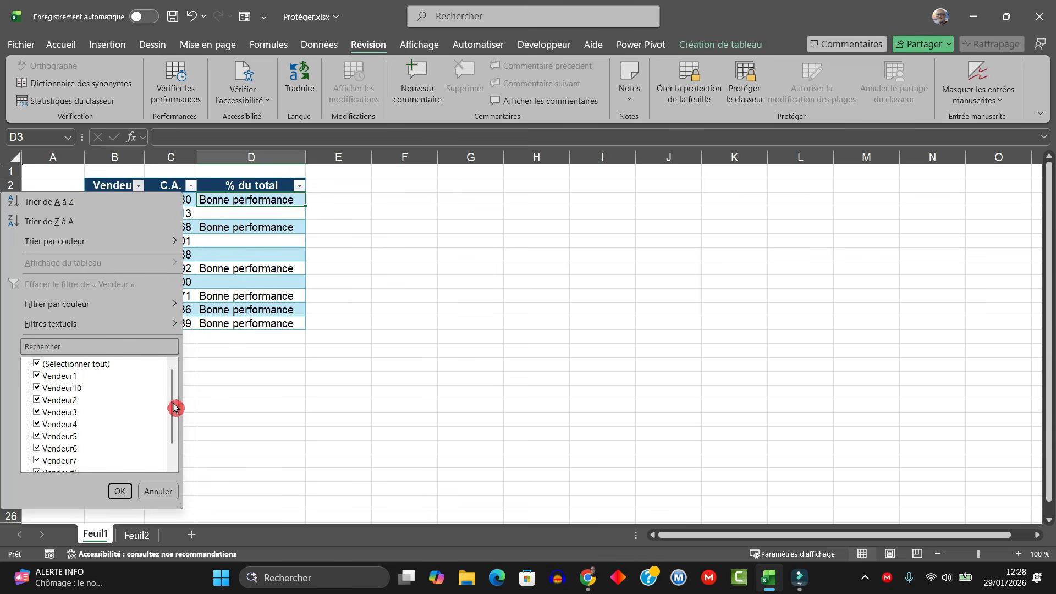
mouse_move(174, 408)
mouse_down()
mouse_move(173, 448)
mouse_move(172, 403)
mouse_up()
click(164, 492)
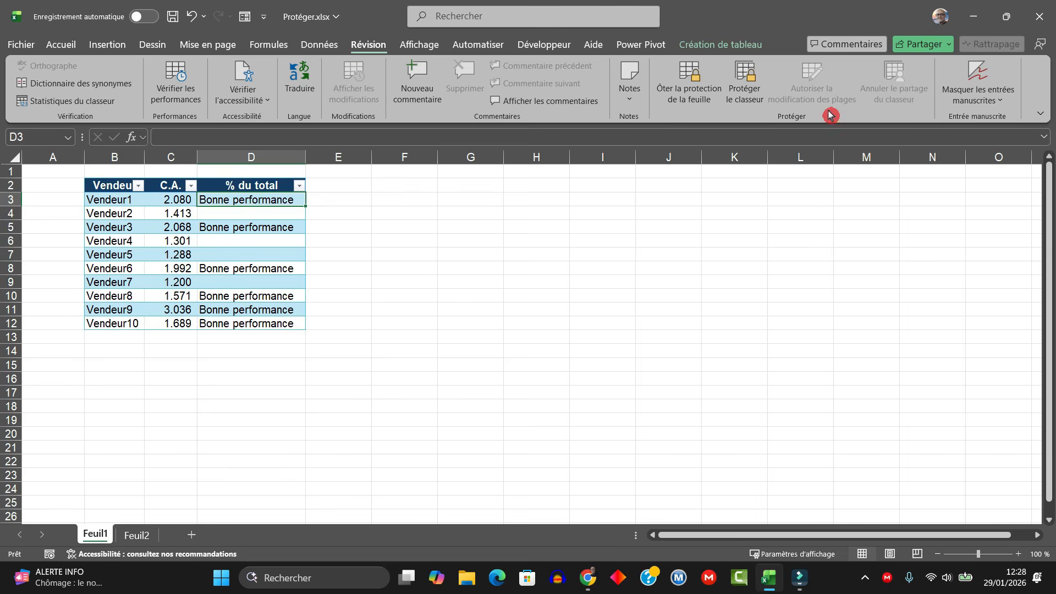
click(687, 77)
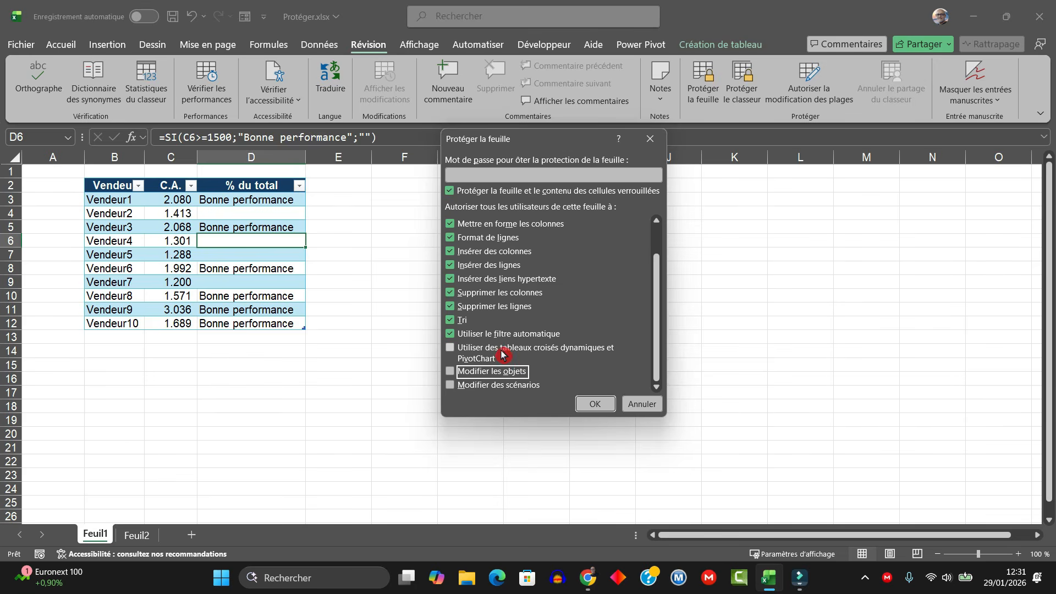
Step: Tick the PivotTable and PivotChart permission in Protéger la feuille, then cancel without protecting
click(451, 350)
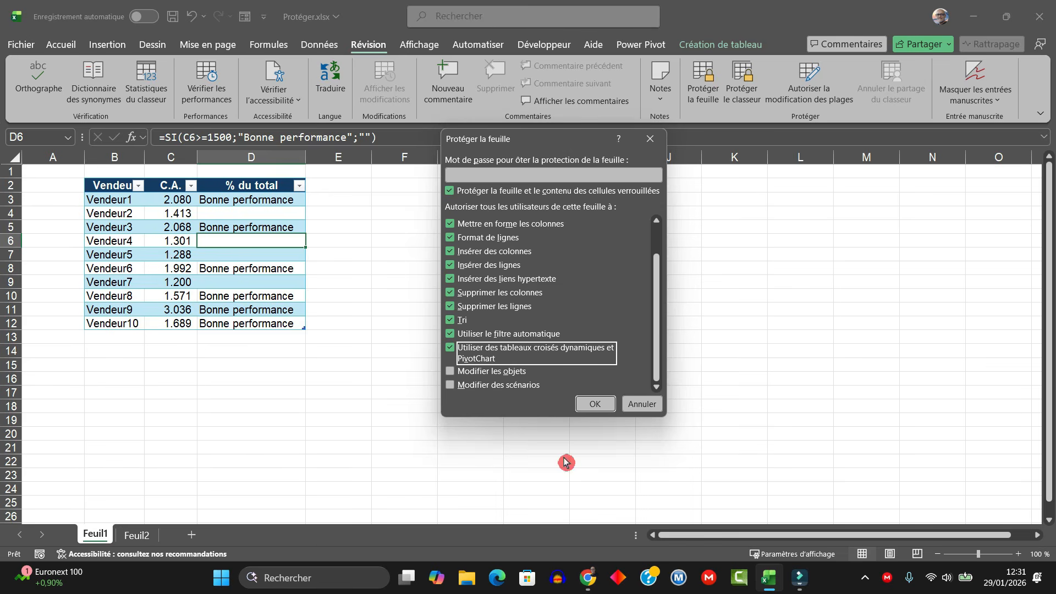
click(450, 373)
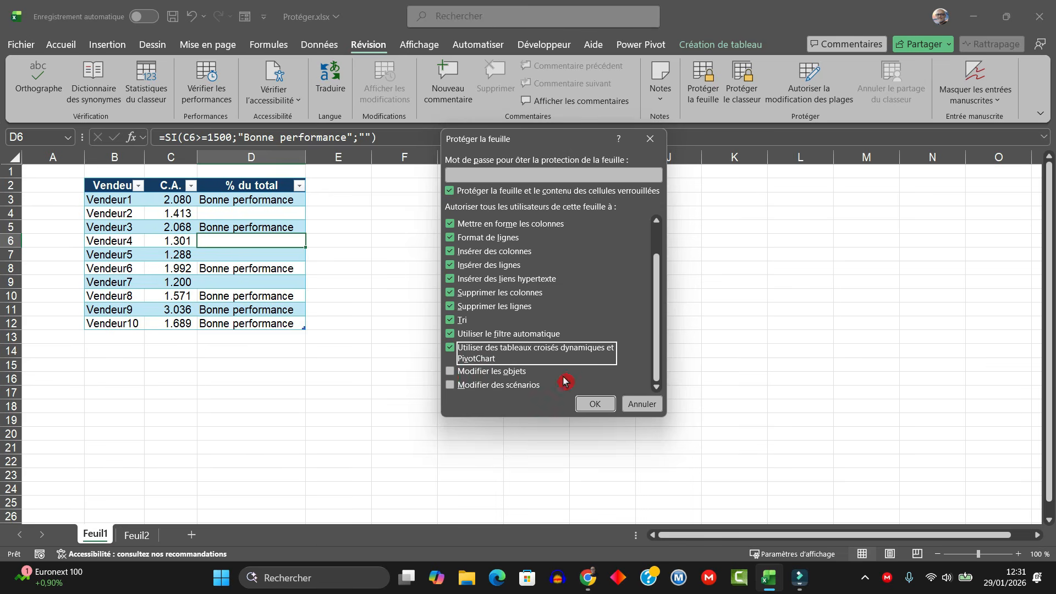
click(645, 409)
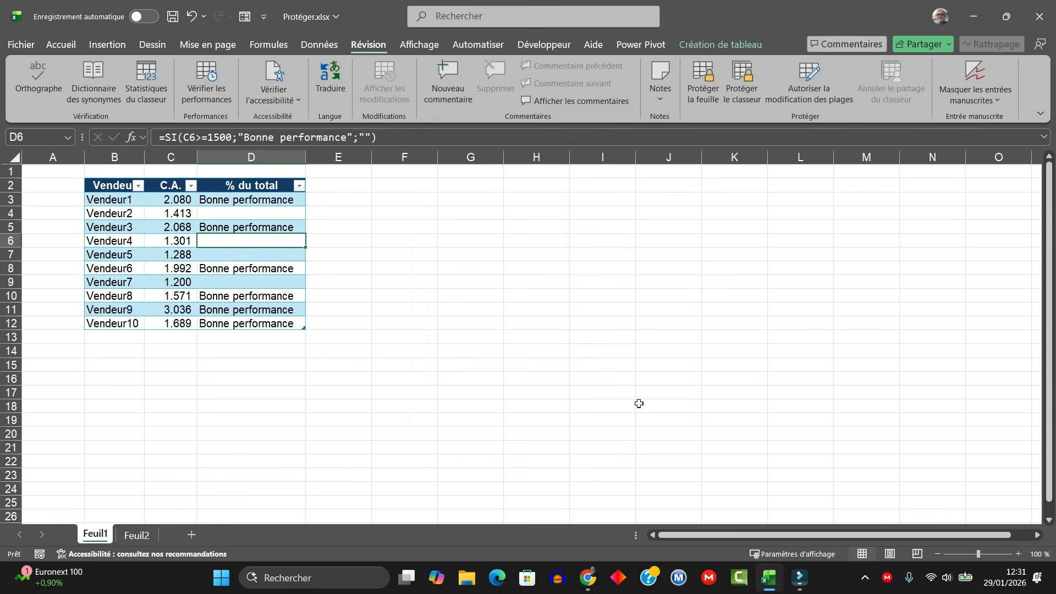
click(246, 283)
Step: Select the Vendeur and C.A. data in B2:C12
drag(117, 190, 168, 323)
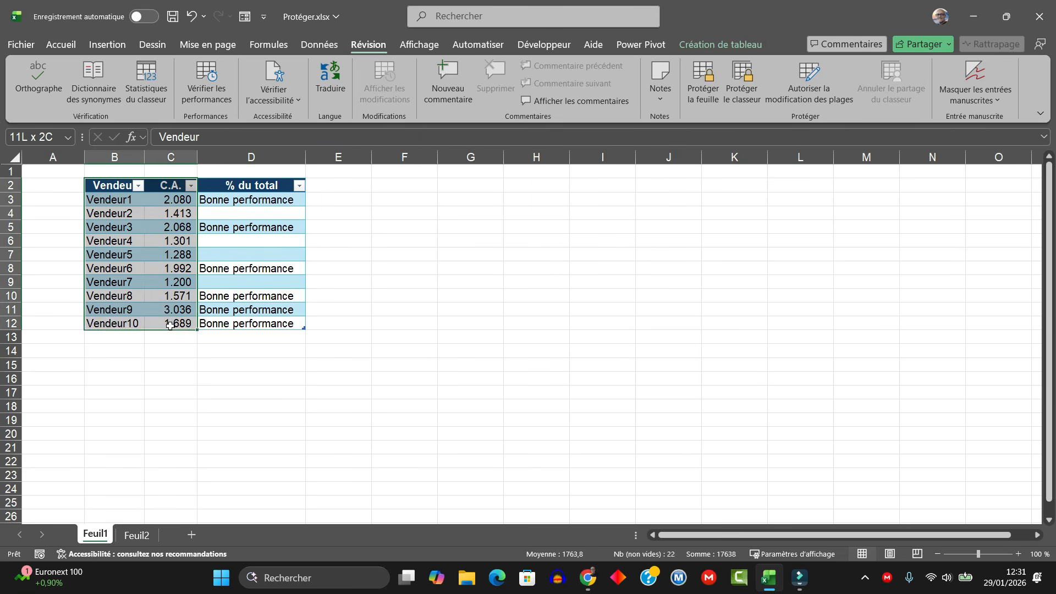
click(170, 254)
click(109, 241)
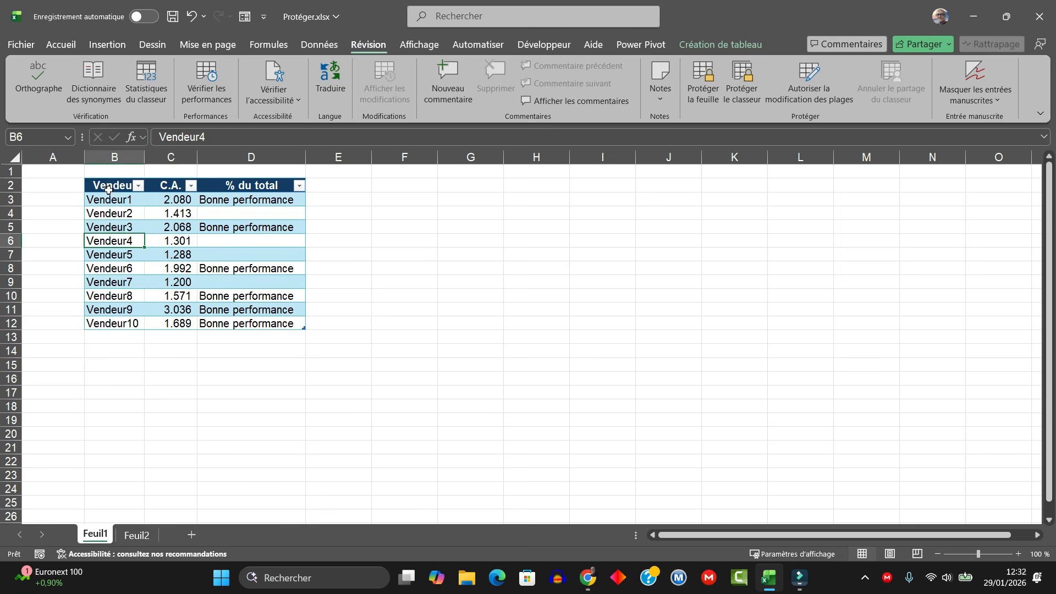
drag(110, 190, 179, 323)
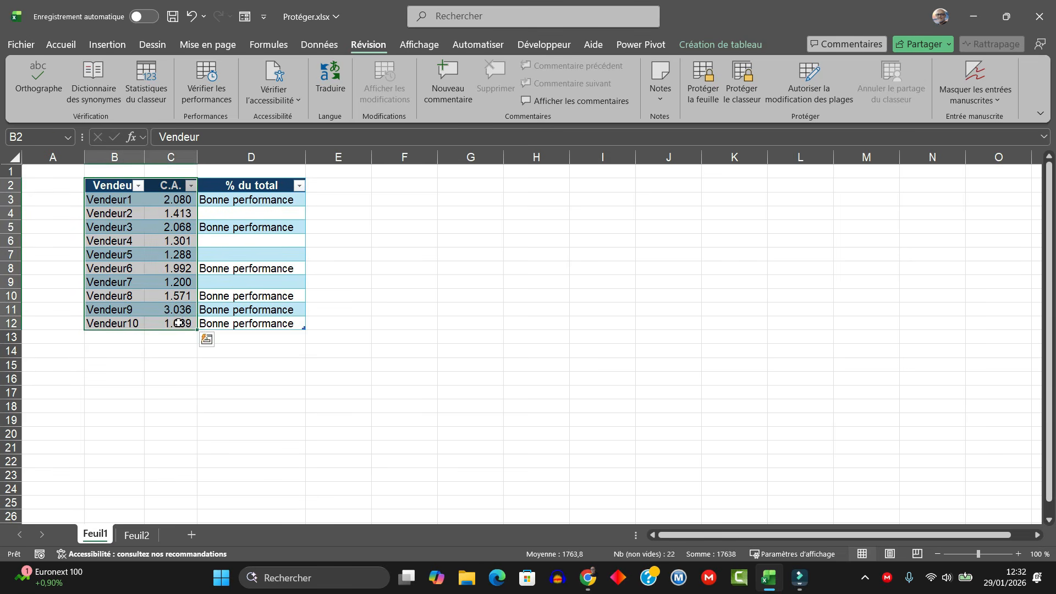
Step: Insert a clustered column chart of the selection and place it right of the table
click(113, 46)
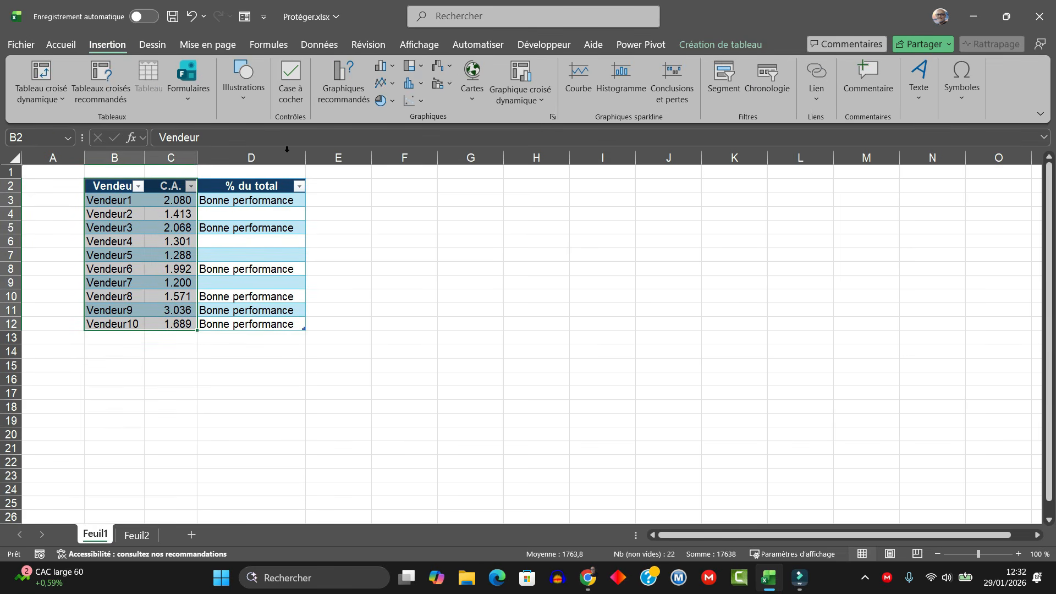
click(384, 66)
click(398, 122)
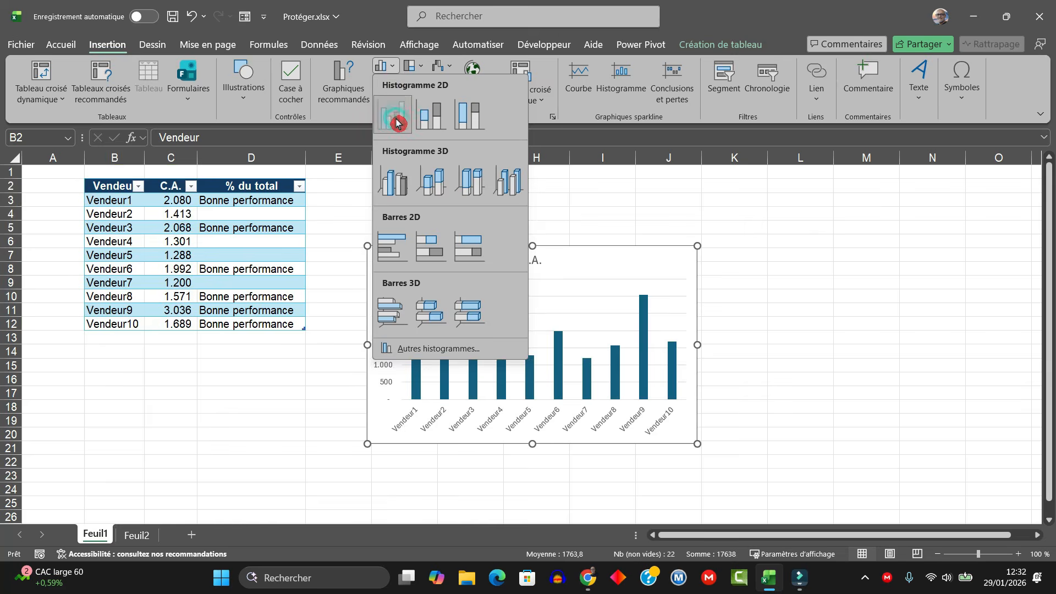
drag(593, 254, 624, 198)
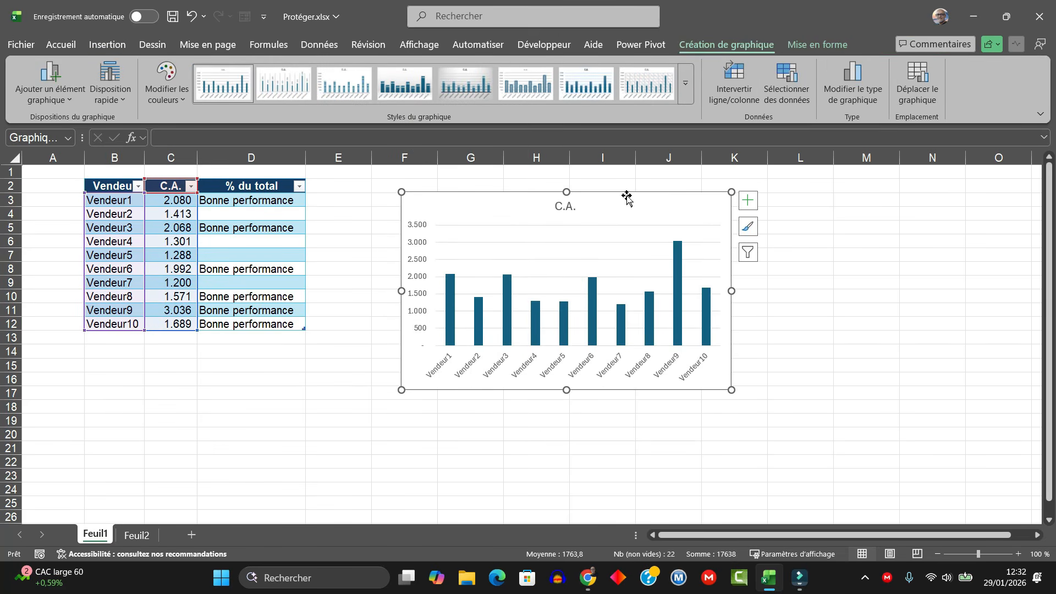
click(304, 225)
Step: Protect the sheet with Modifier les objets unchecked, briefly viewing Création de tableau afterwards
click(368, 44)
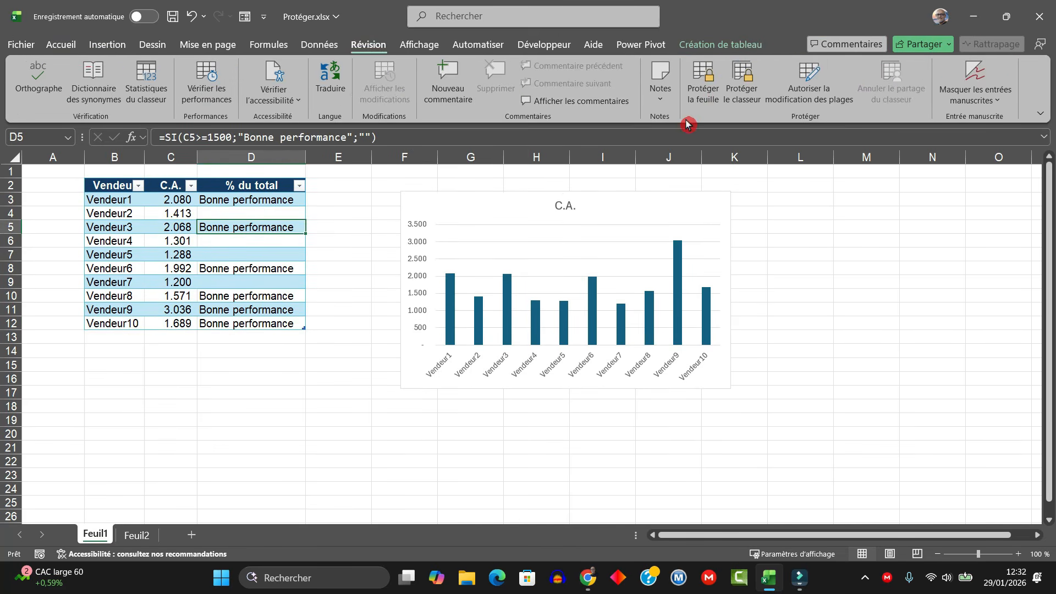
click(705, 81)
scroll(570, 296, down, 1)
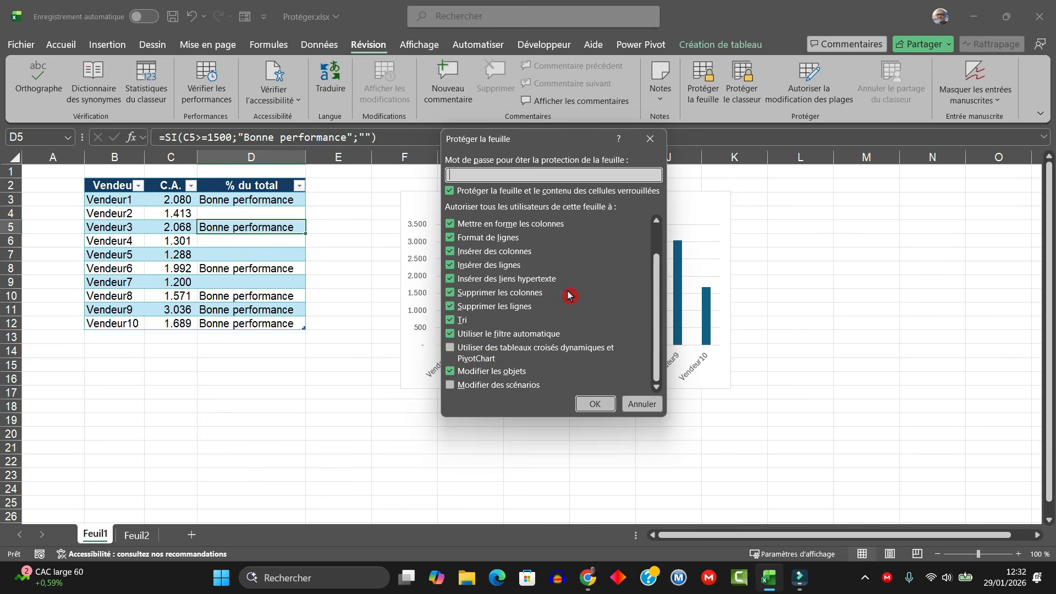
click(460, 377)
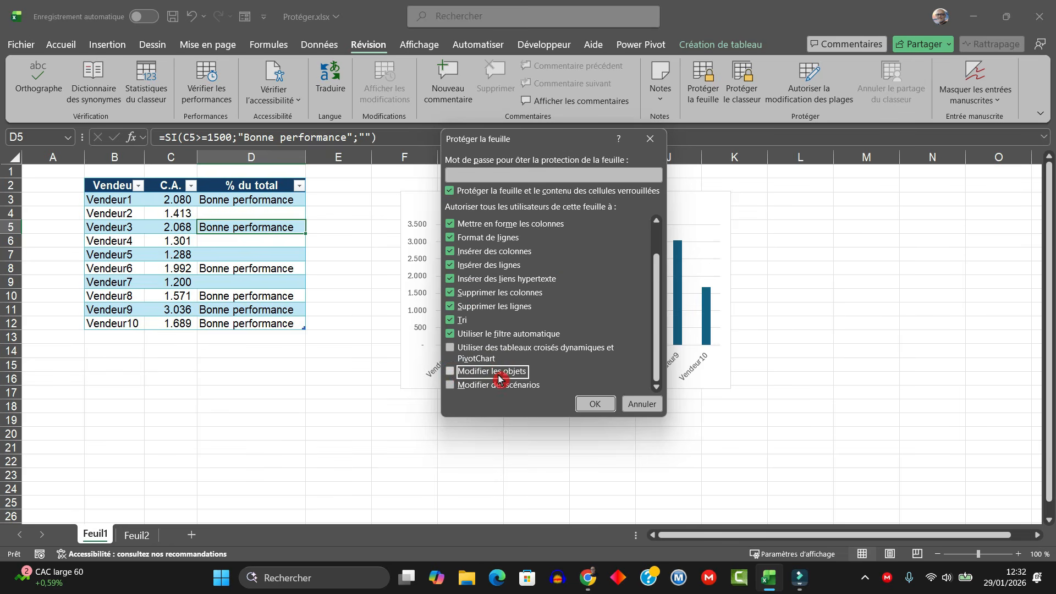
click(596, 405)
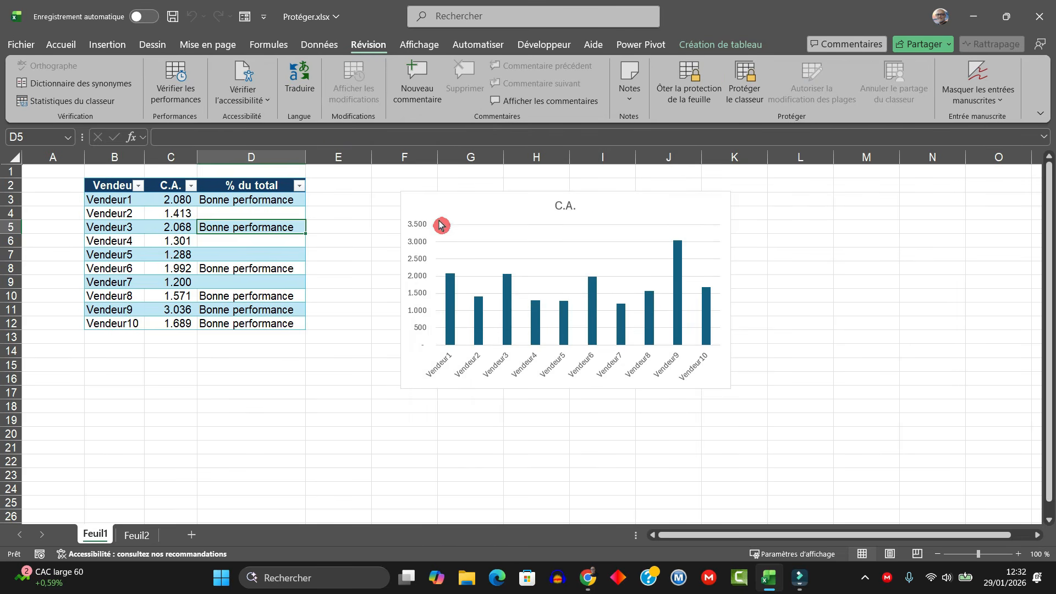
click(722, 44)
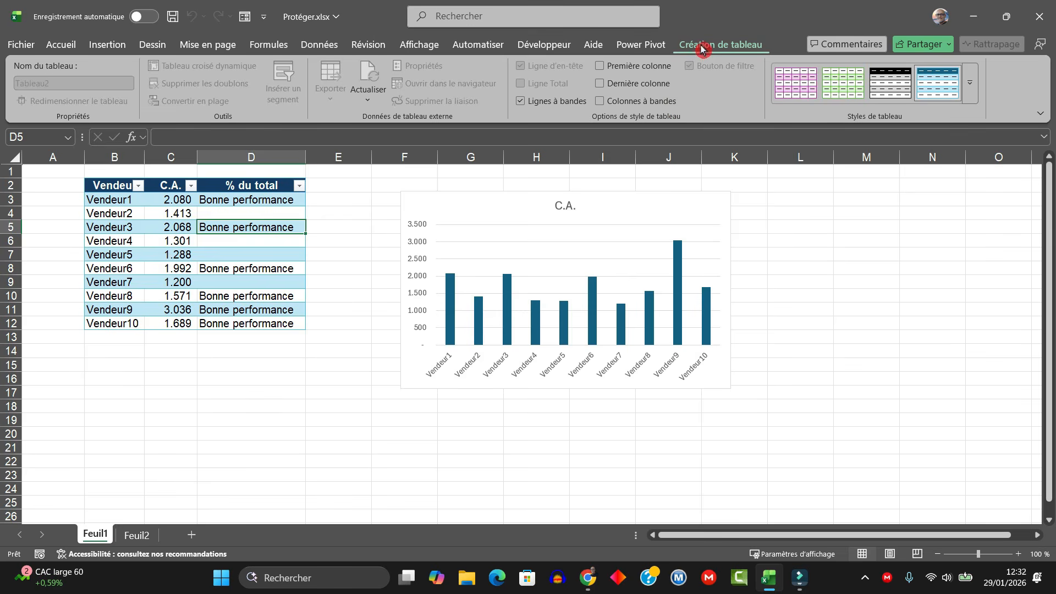
click(367, 44)
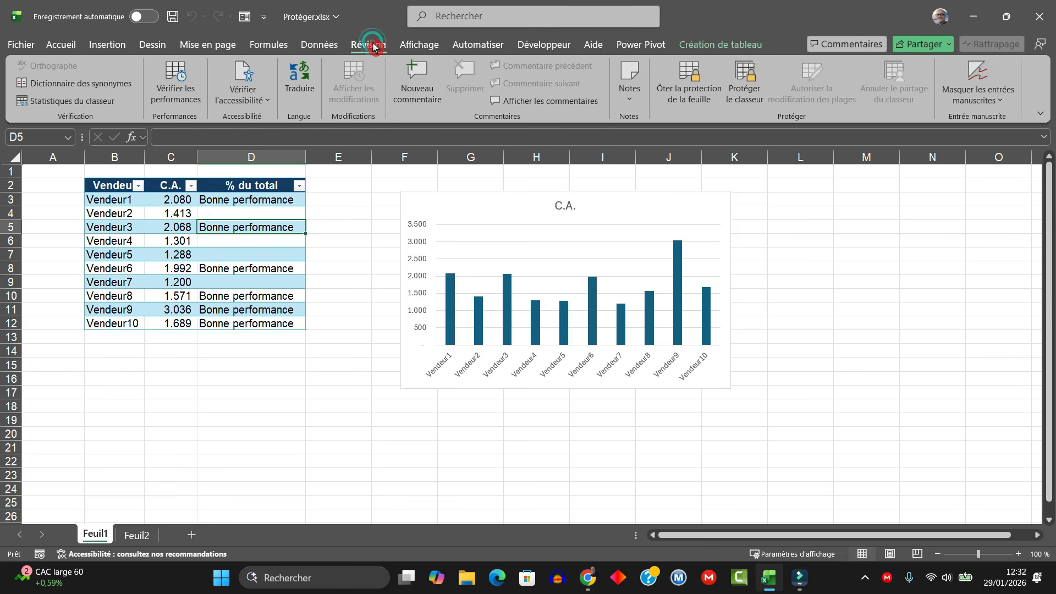
Step: Re-protect the sheet with Modifier les objets allowed and move the chart slightly lower
click(691, 78)
click(699, 79)
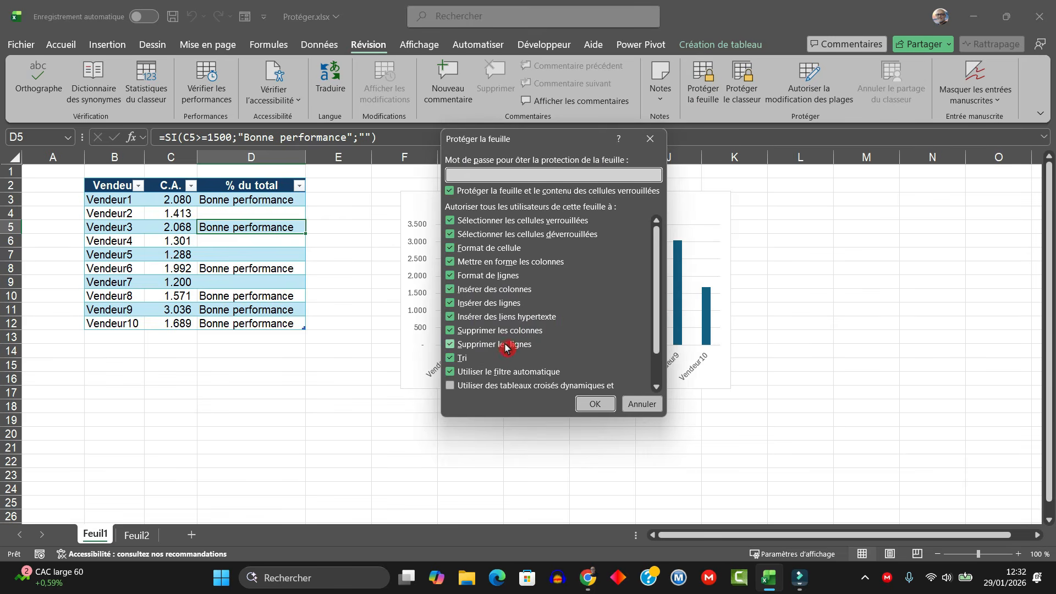
scroll(591, 334, down, 2)
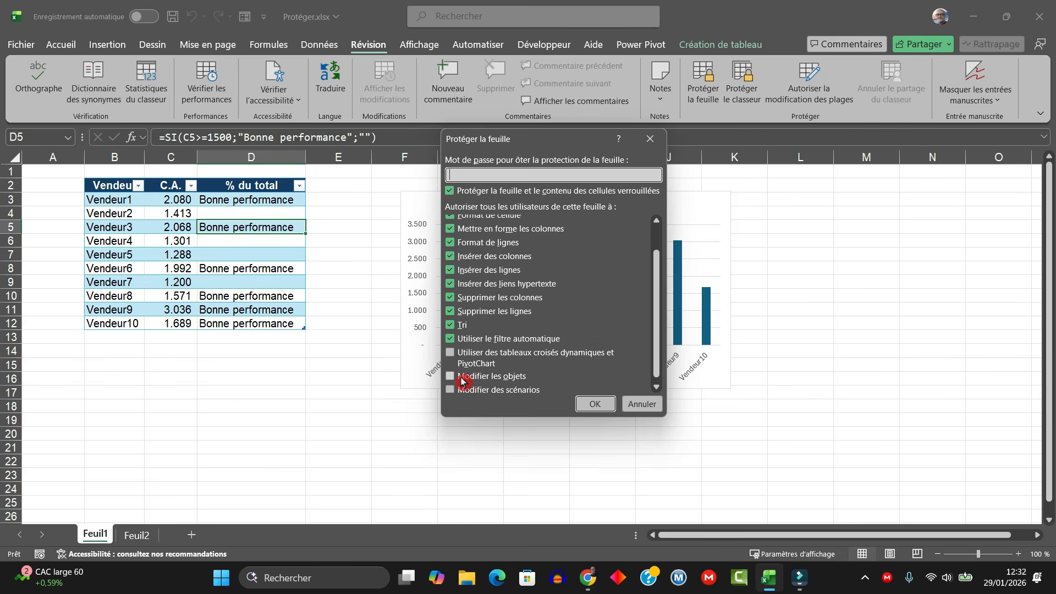
click(452, 377)
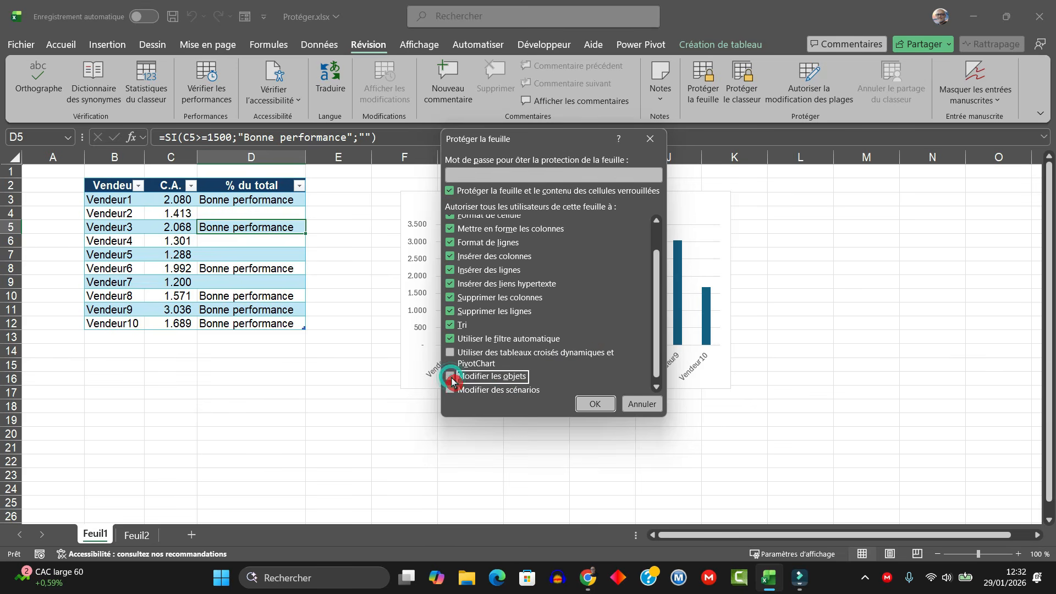
click(596, 406)
drag(695, 196, 682, 215)
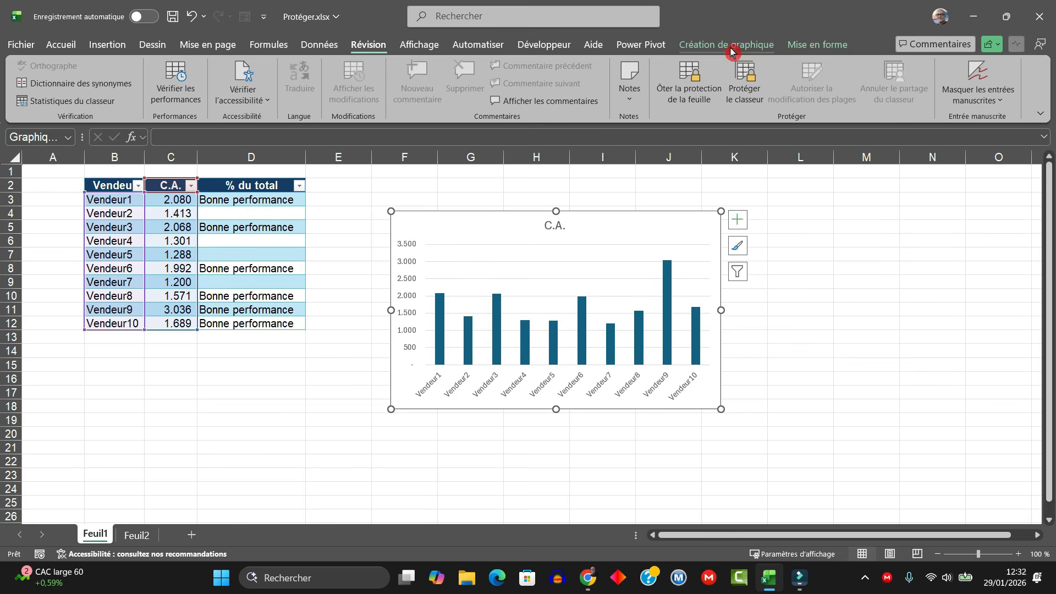
Step: Apply chart Style 4, with gradient bars and value labels, to the C.A. chart
click(731, 51)
click(410, 92)
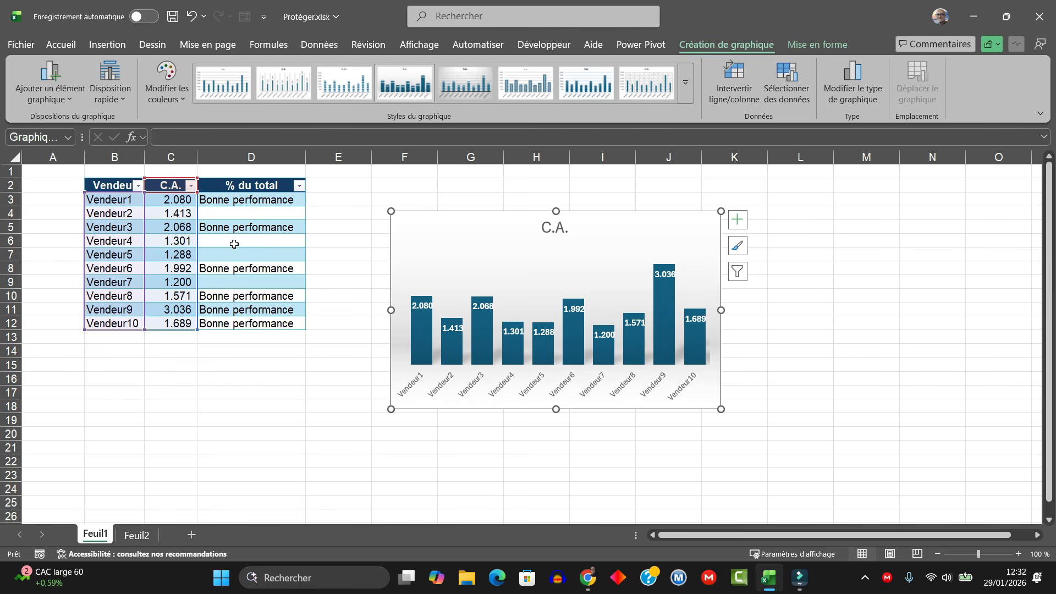
click(212, 244)
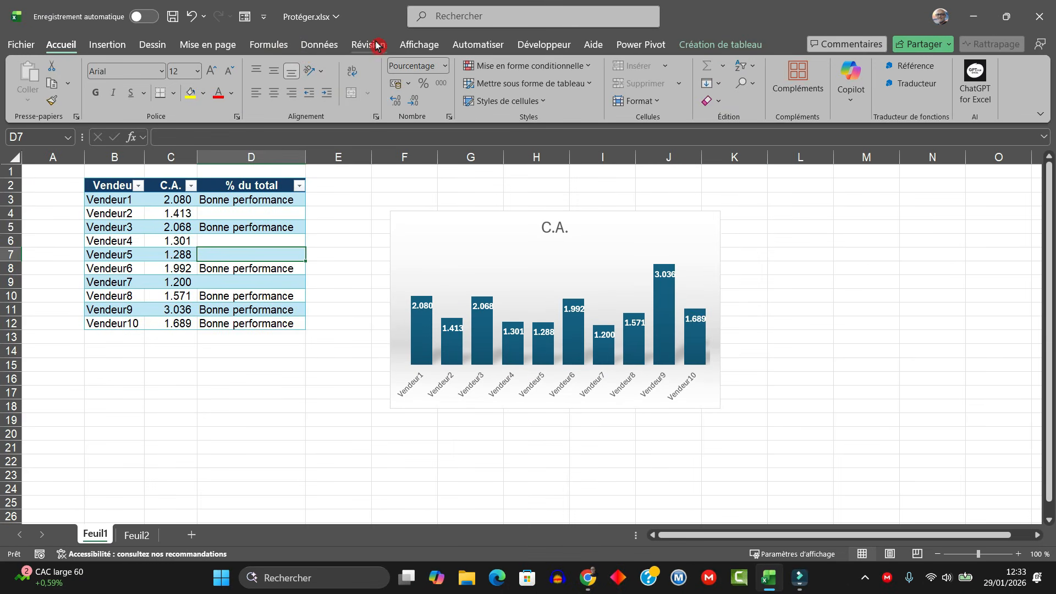
click(378, 45)
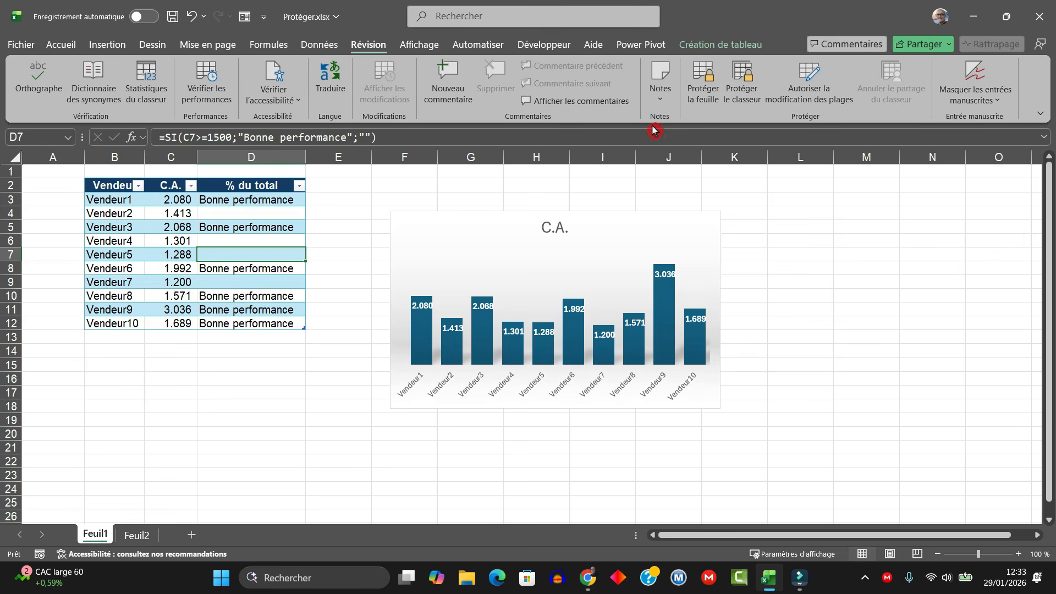
Step: Tick Modifier des scénarios among the Protéger la feuille permissions
click(703, 83)
scroll(552, 317, down, 1)
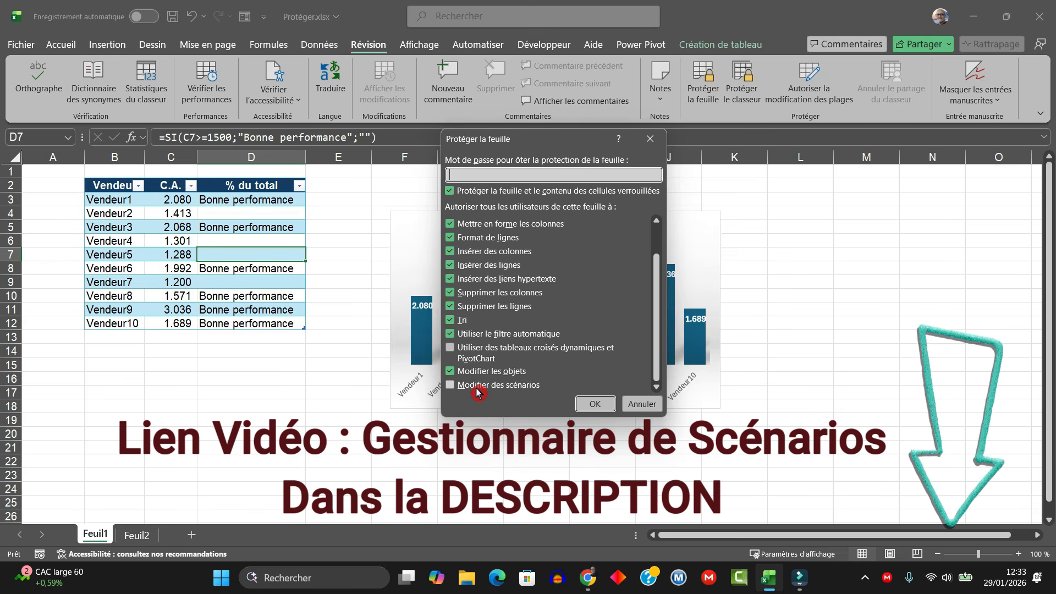
click(449, 386)
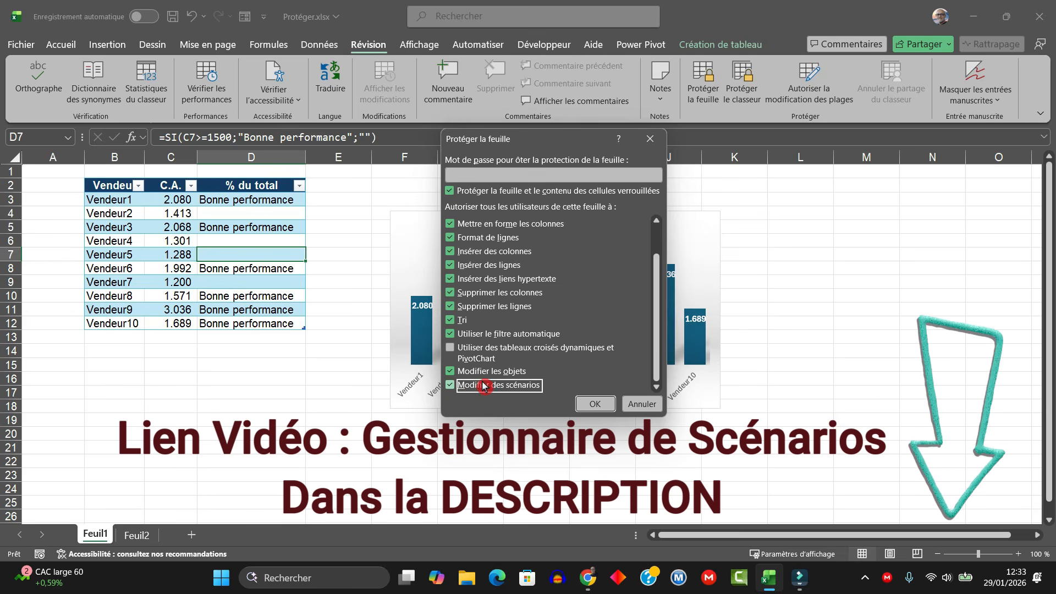